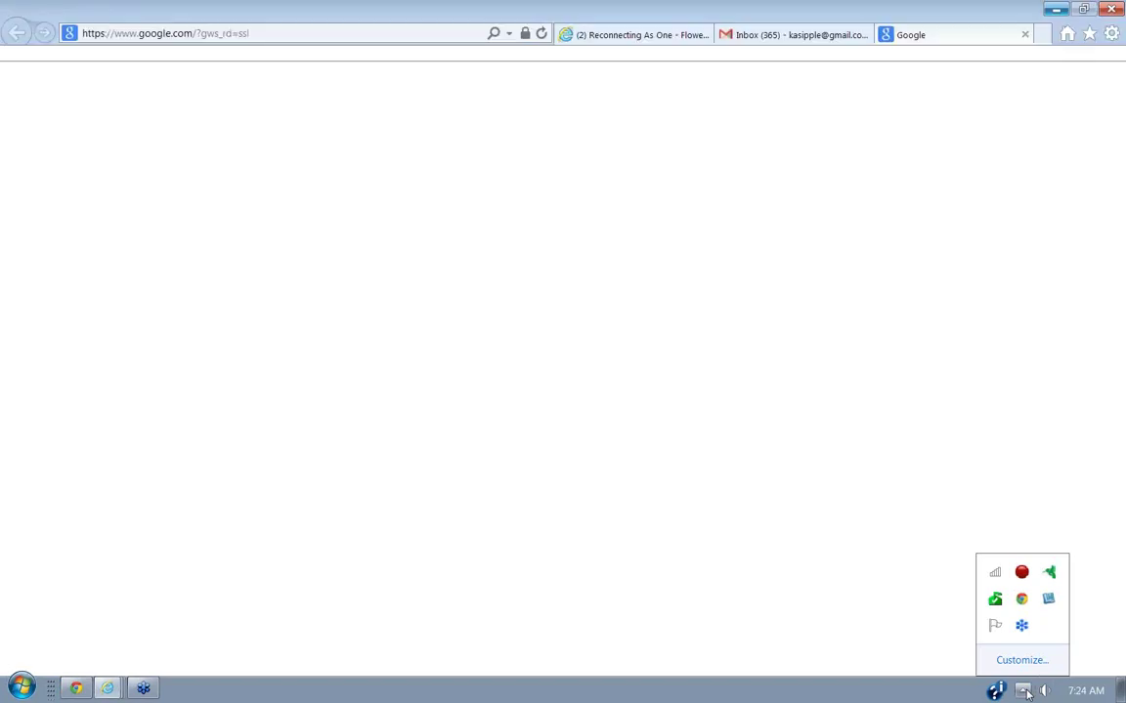
Go from the Reconnecting As One group tab to canva.com in the same tab.
click(656, 37)
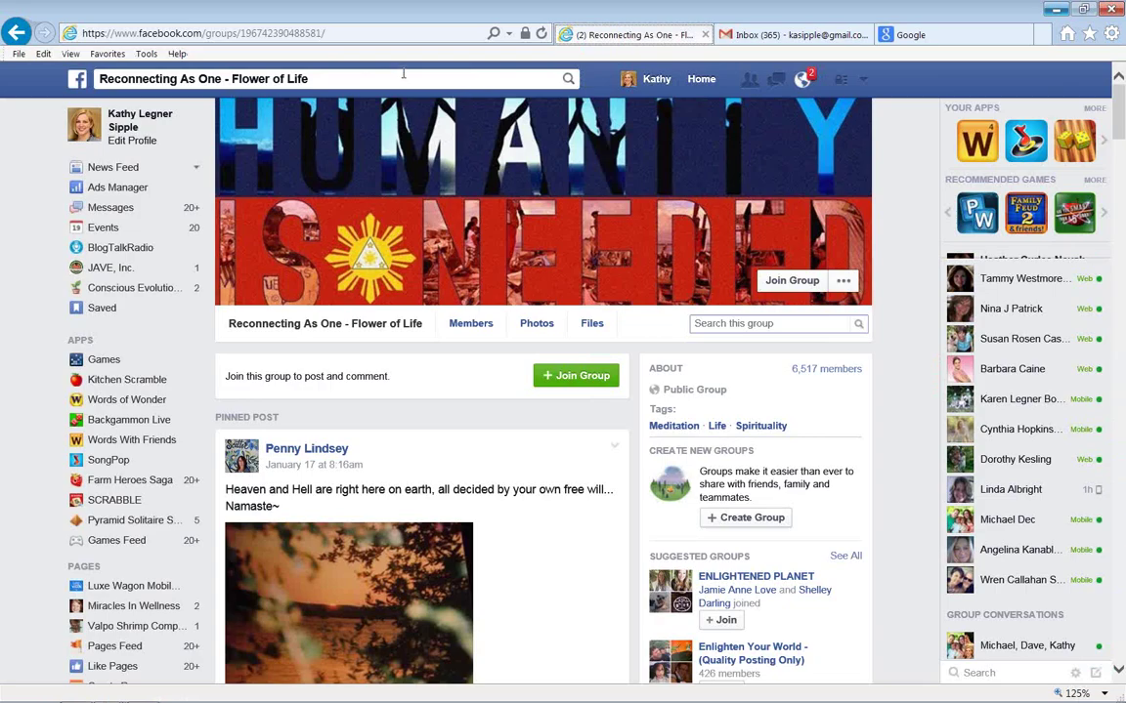
click(313, 33)
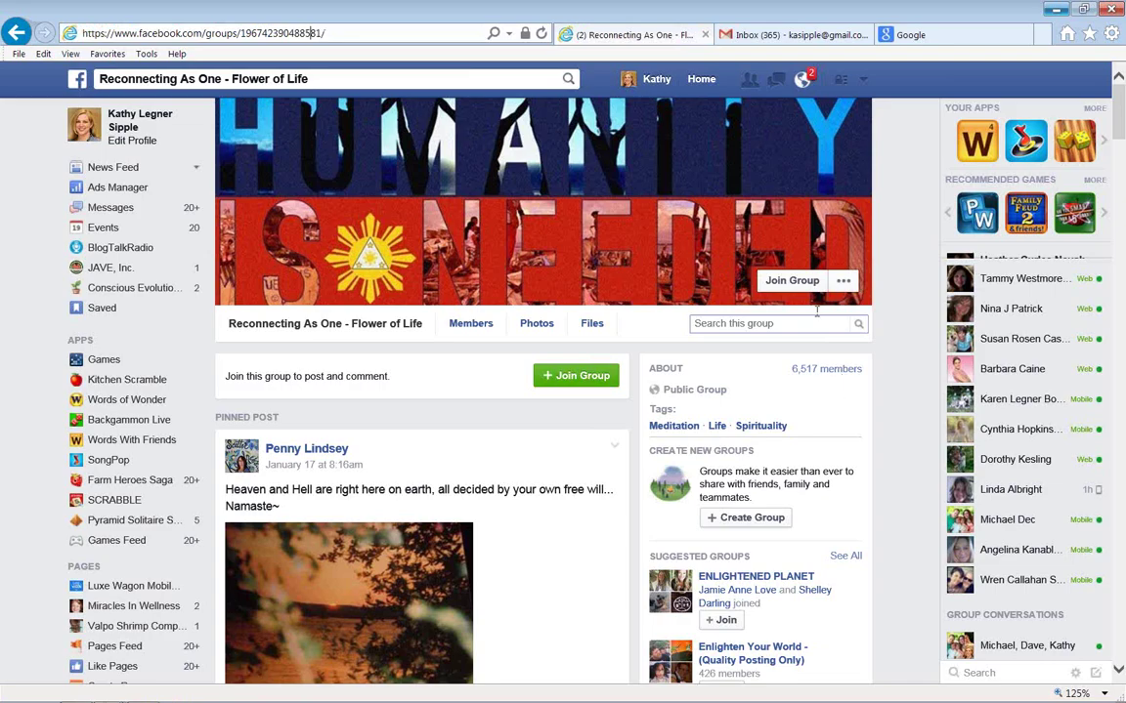
double_click(256, 33)
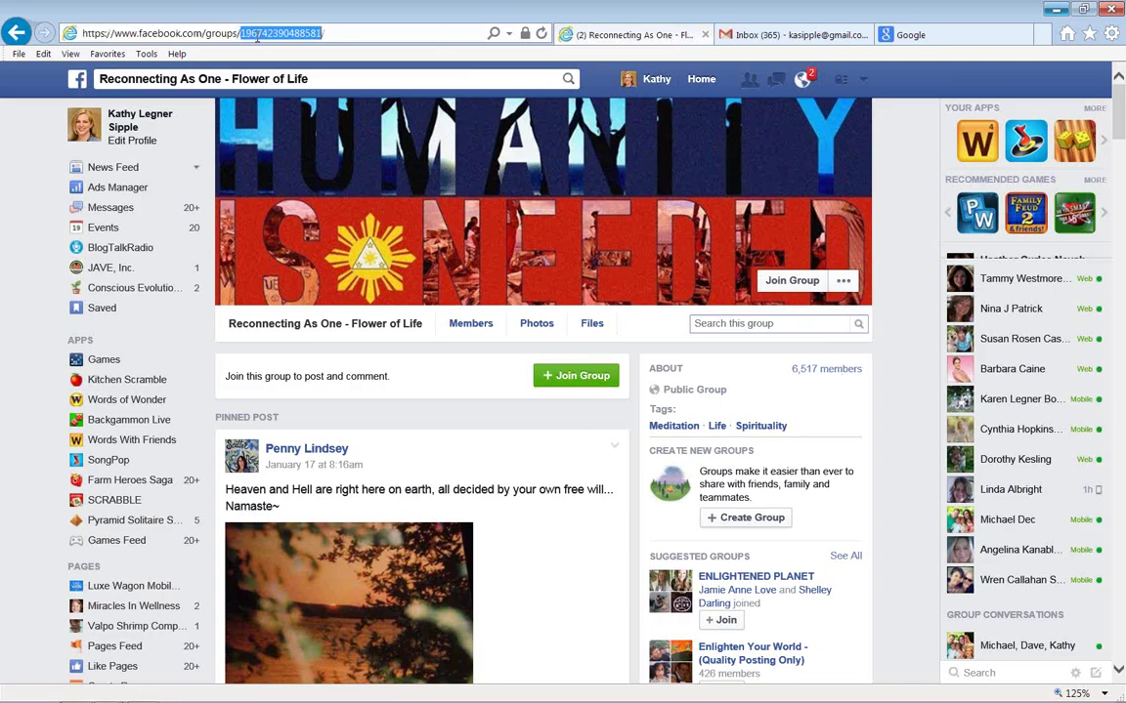
triple_click(256, 33)
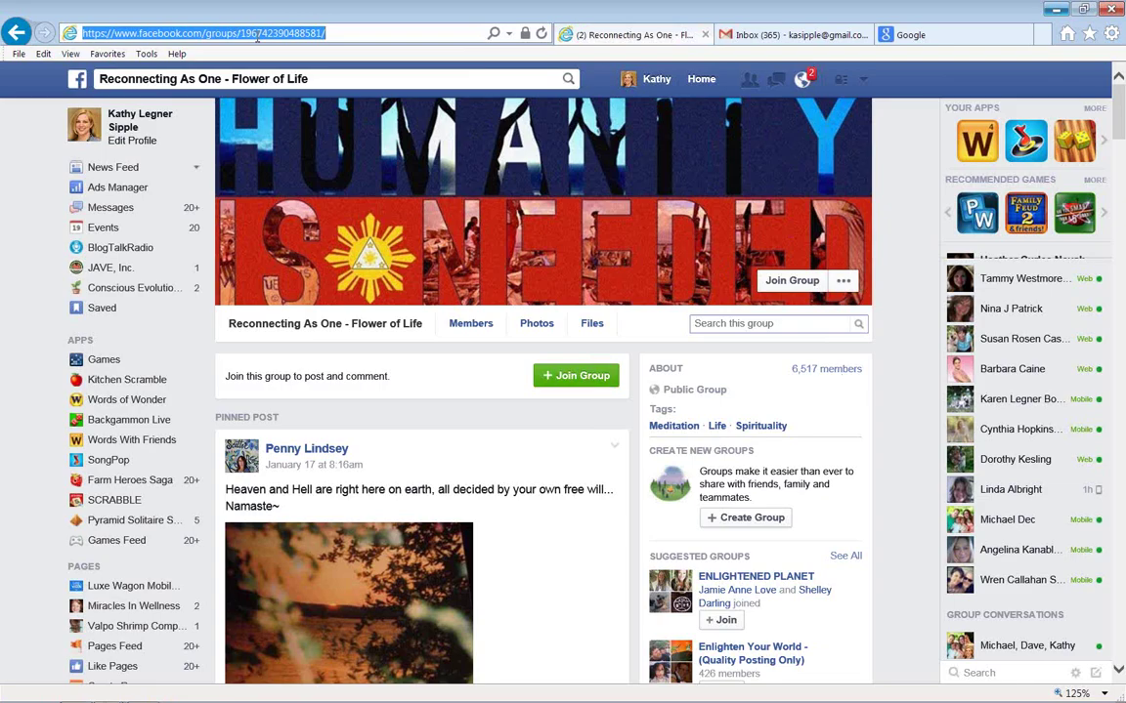
text(canva.com)
key(Return)
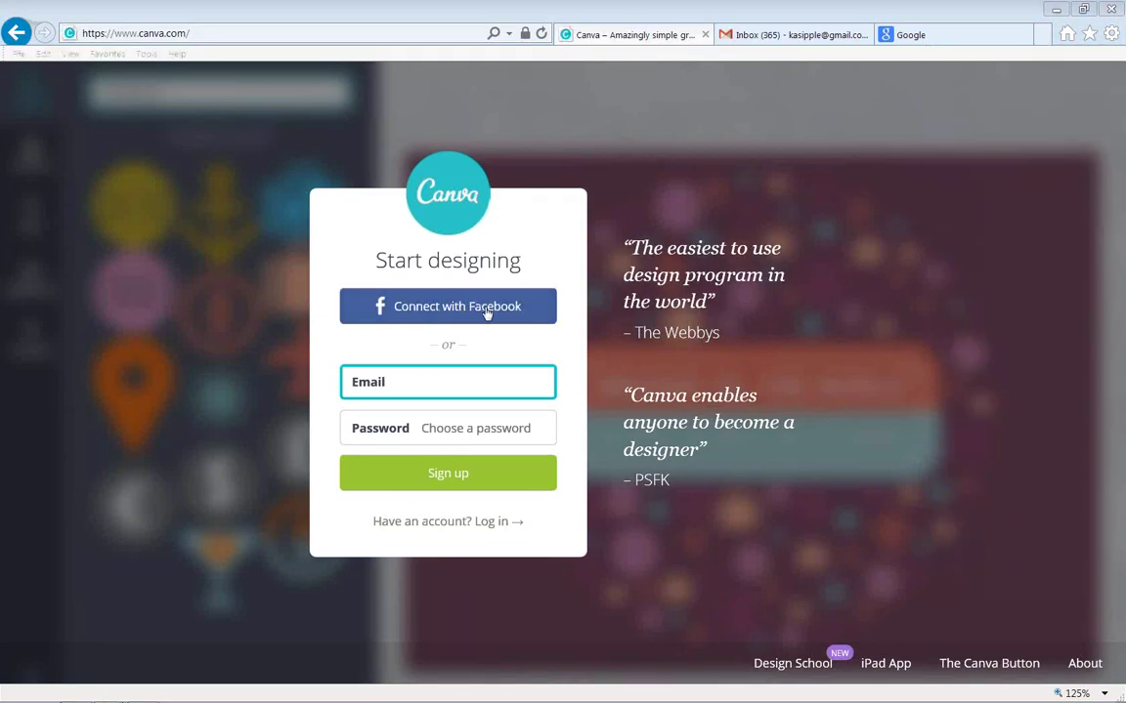
Sign in with Facebook and open the LET'Swatchthe starsFOREVER design from Your Designs.
click(483, 313)
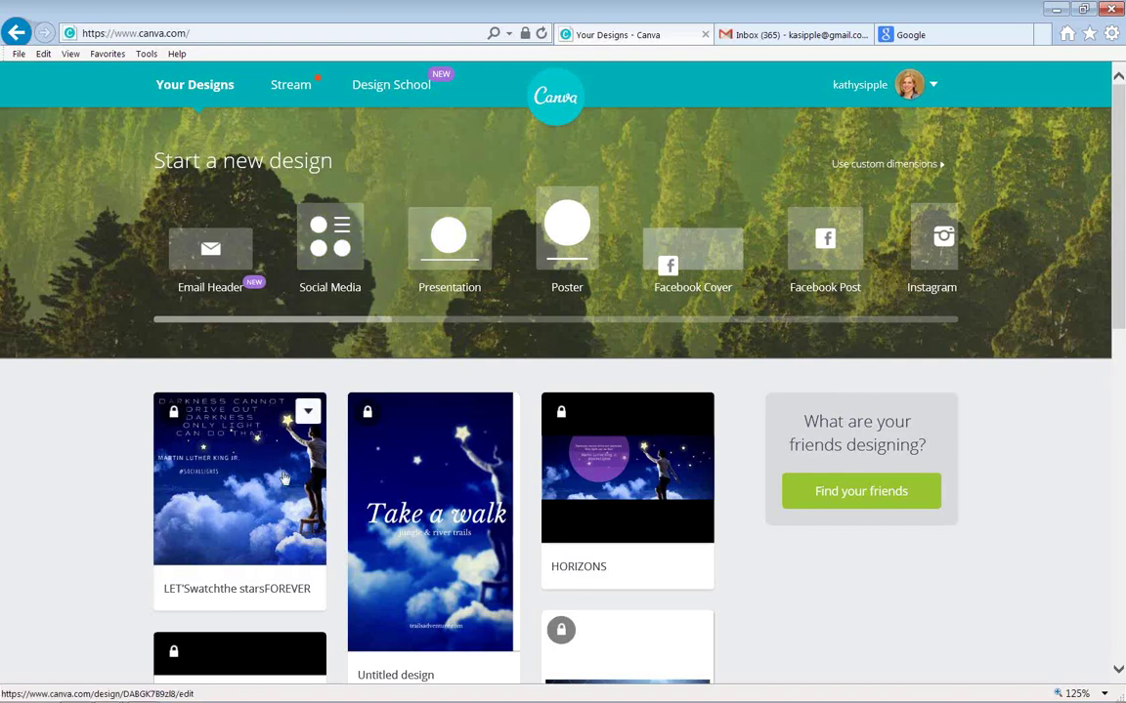
click(249, 455)
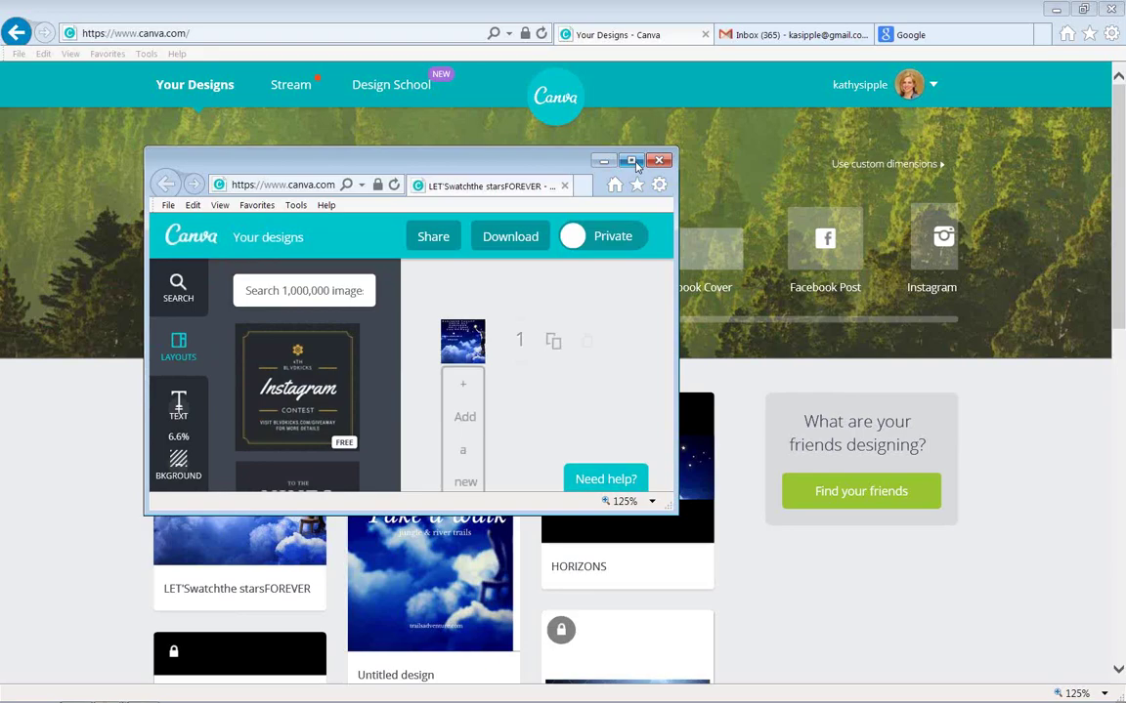
Maximize the small Canva editor window to full screen.
click(632, 162)
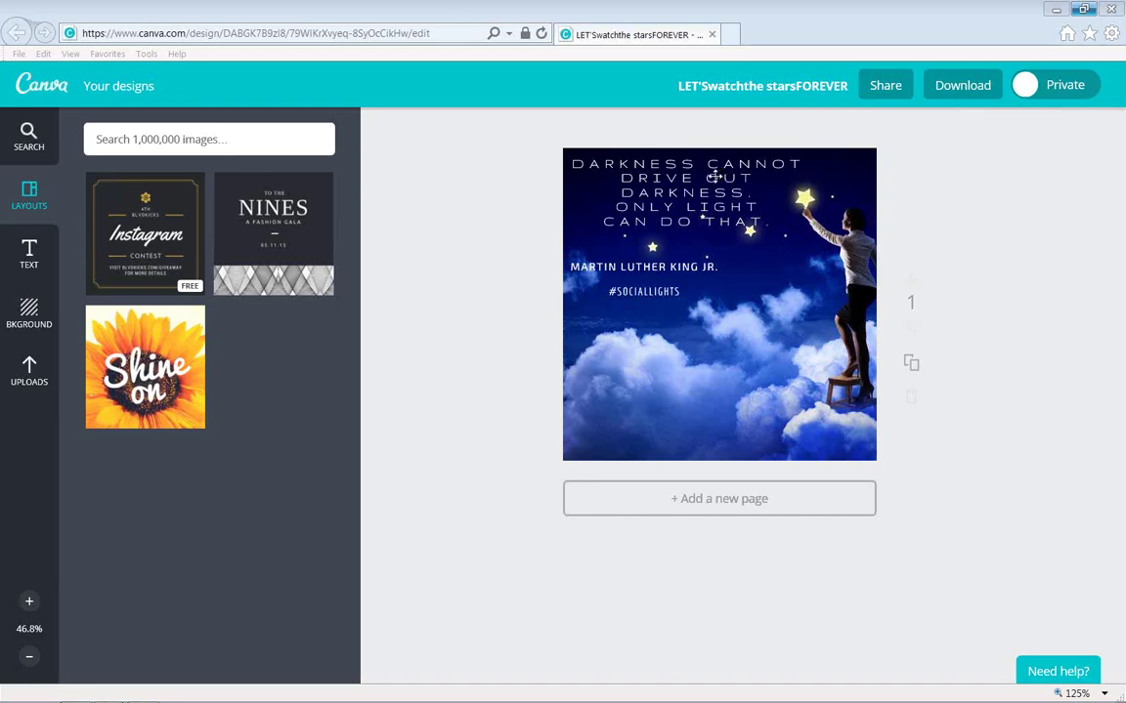
Search Google for 'martin luther king quotes' in a new tab and open the BrainyQuote result.
click(733, 35)
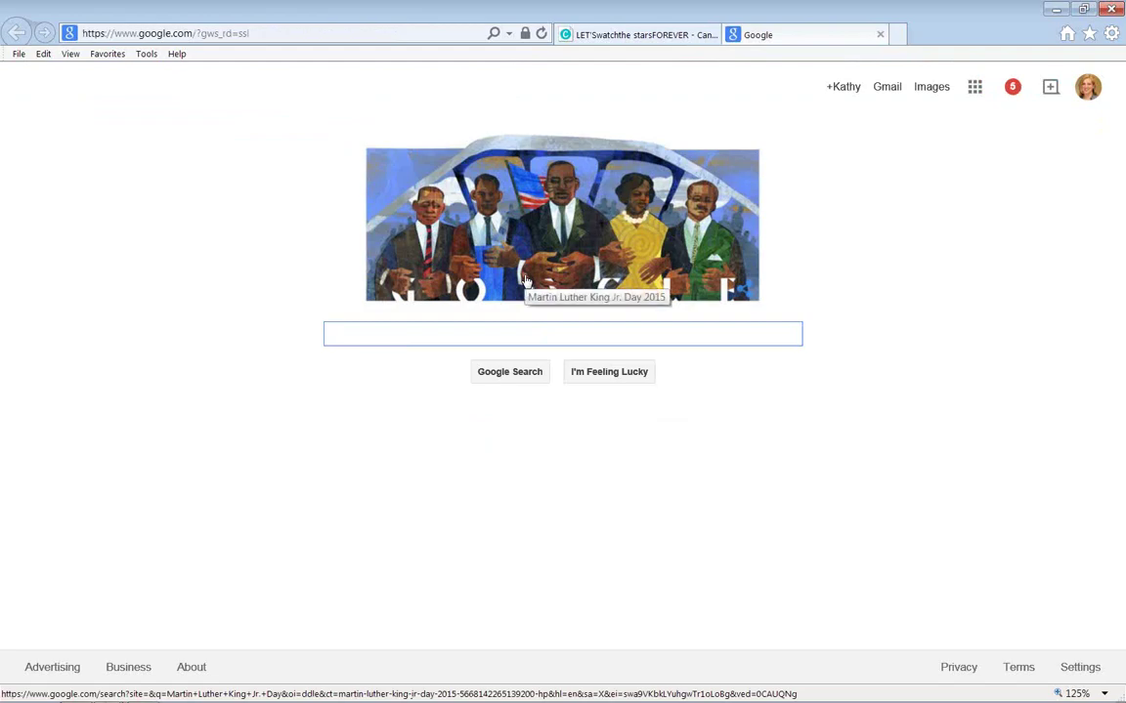
text(martin l)
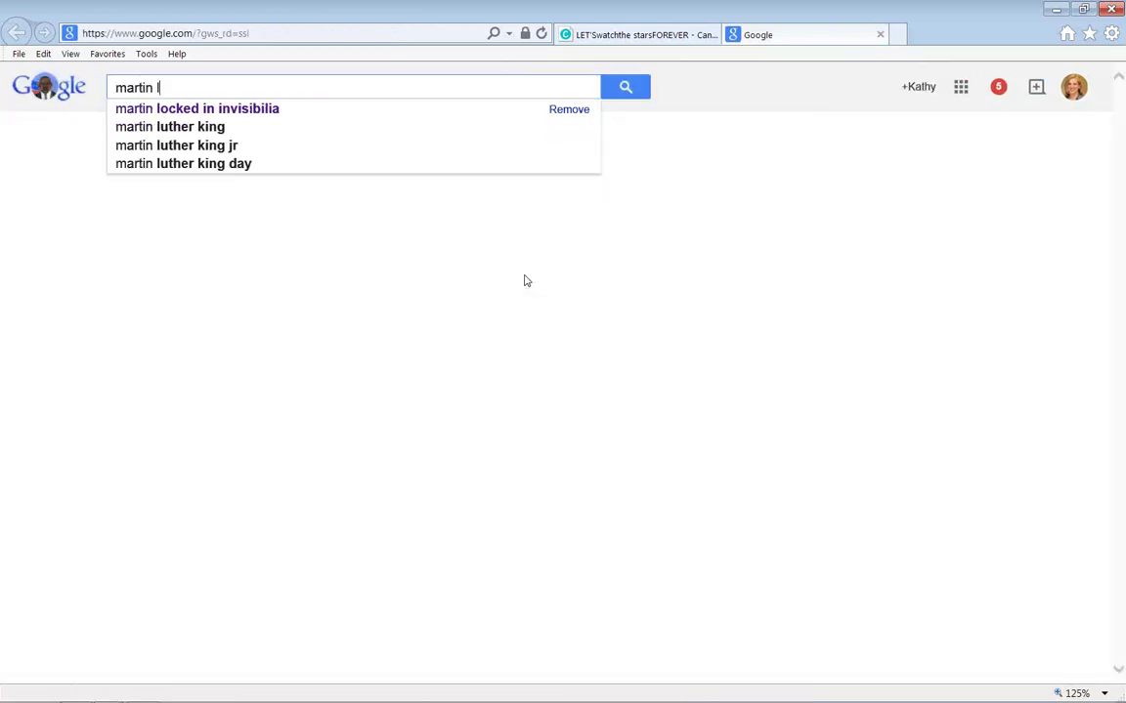
text(uther king quotes)
key(Return)
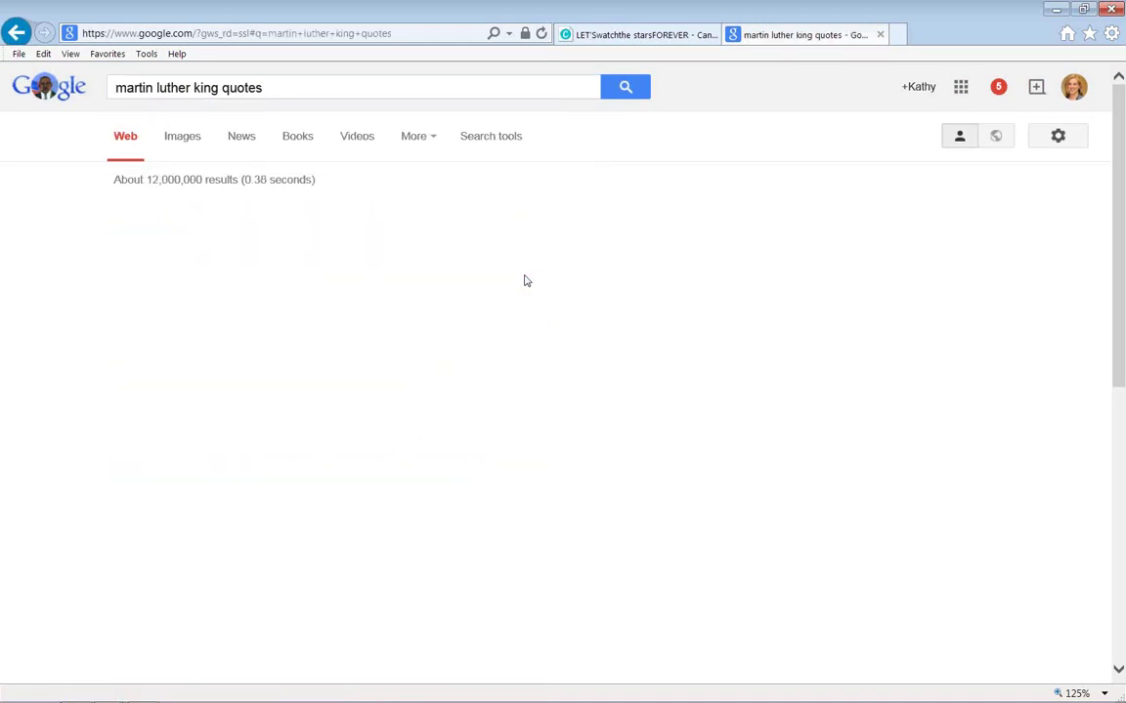
click(347, 217)
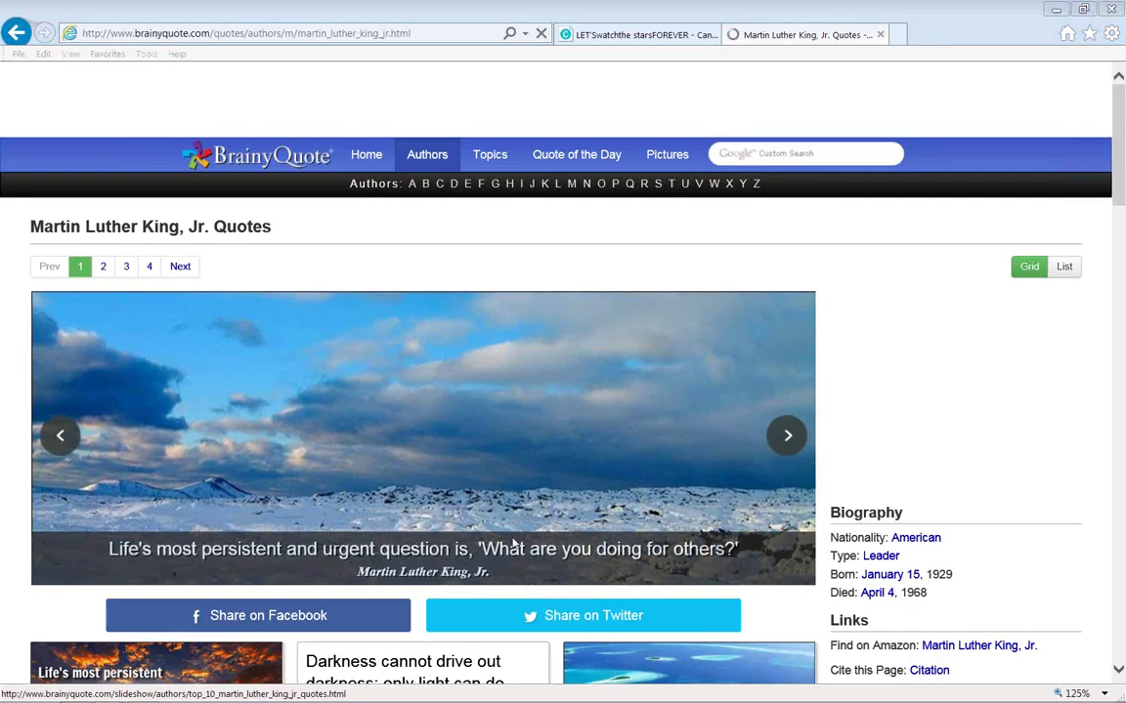
Share a BrainyQuote quote and its author credit to Pinterest as an image, then return to Canva.
click(933, 49)
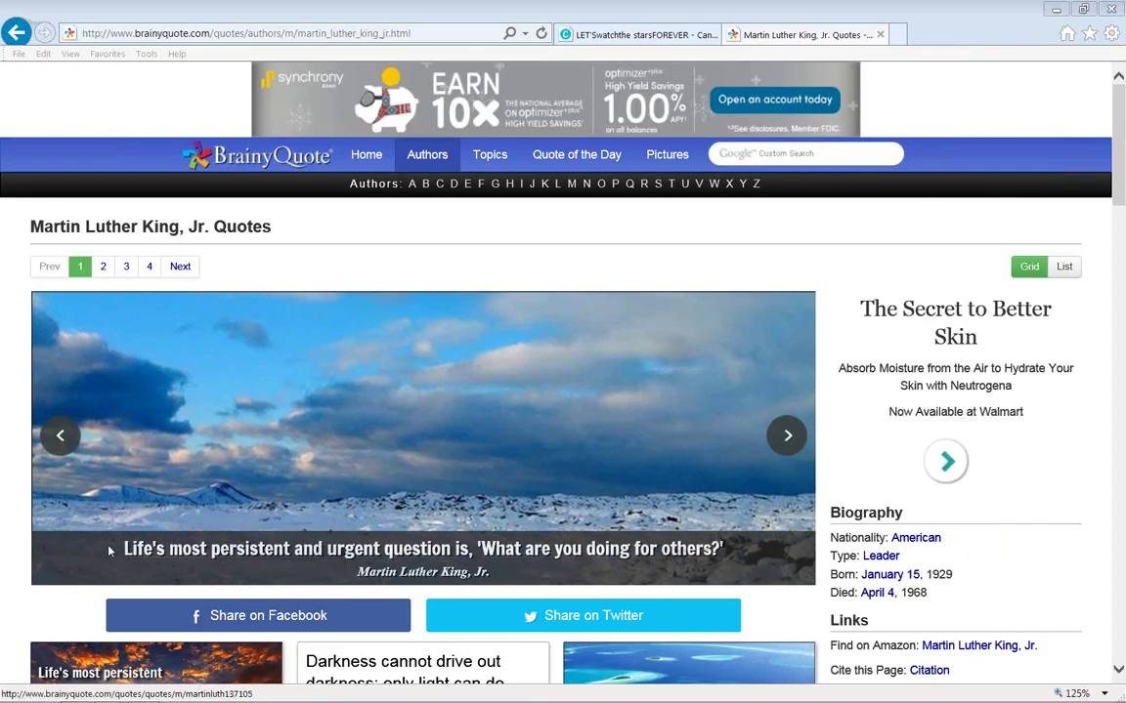
drag(123, 550, 505, 576)
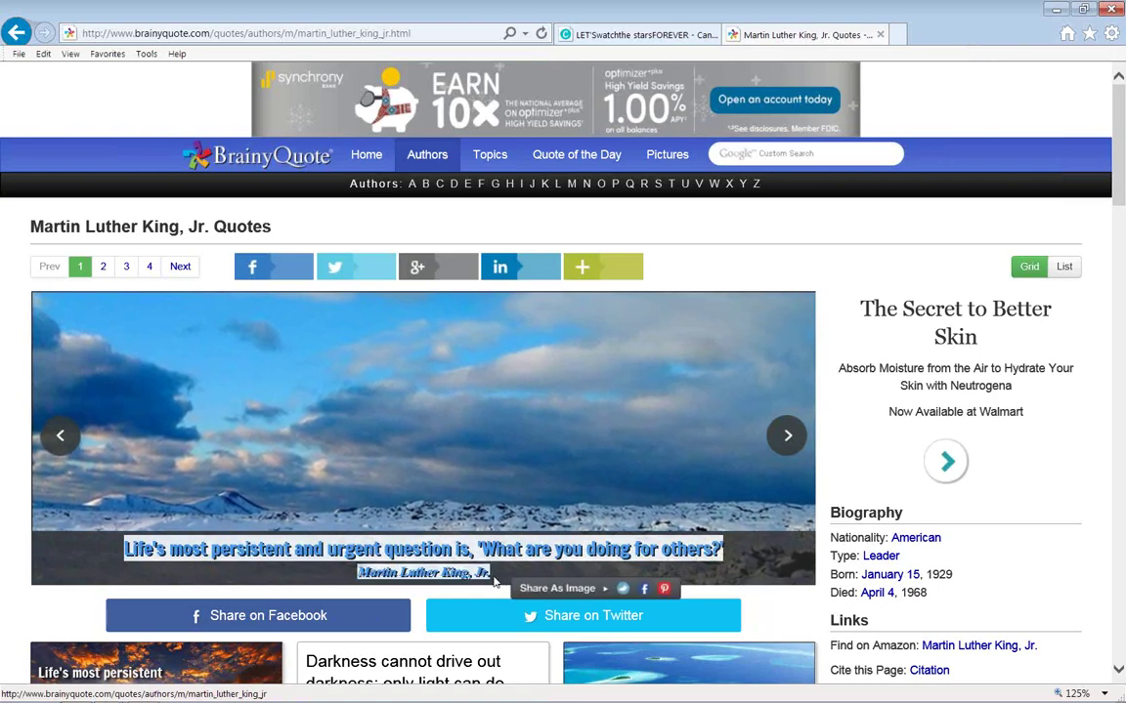
mouse_move(518, 584)
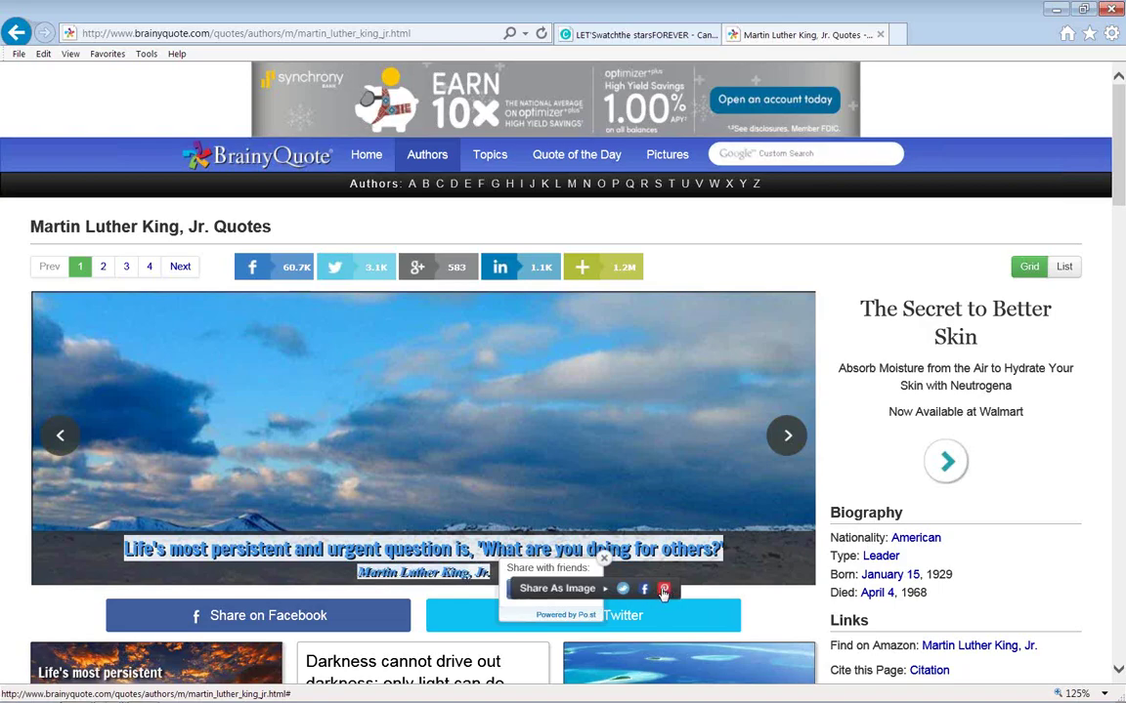
click(664, 590)
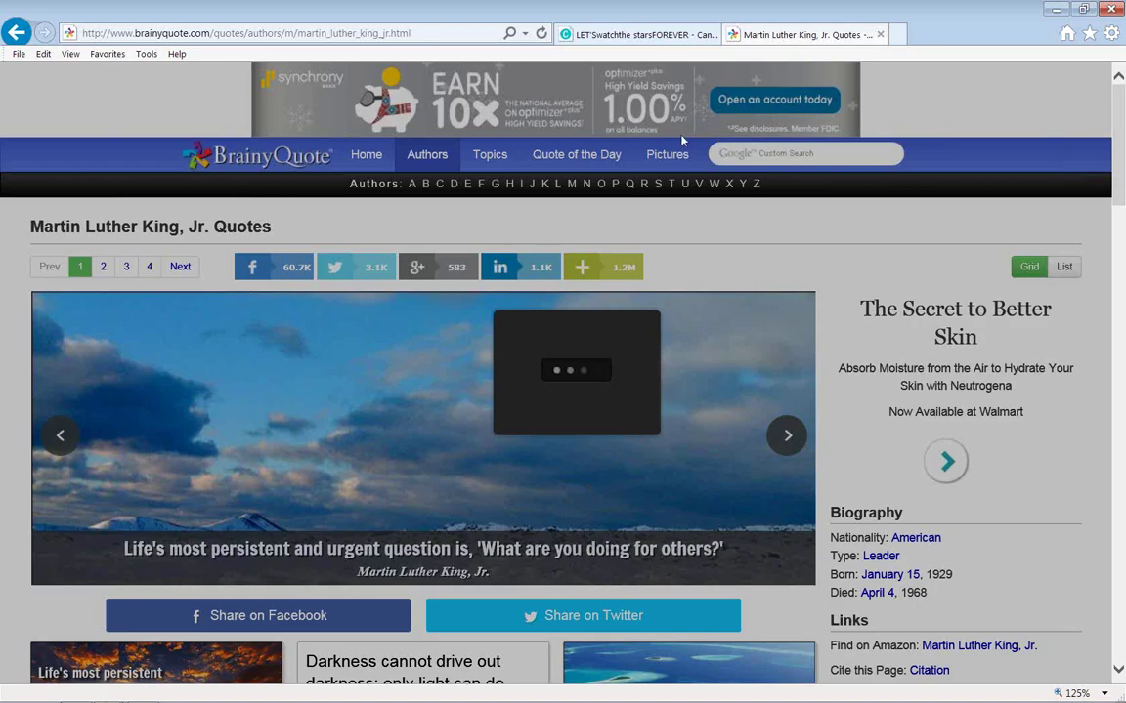
click(615, 35)
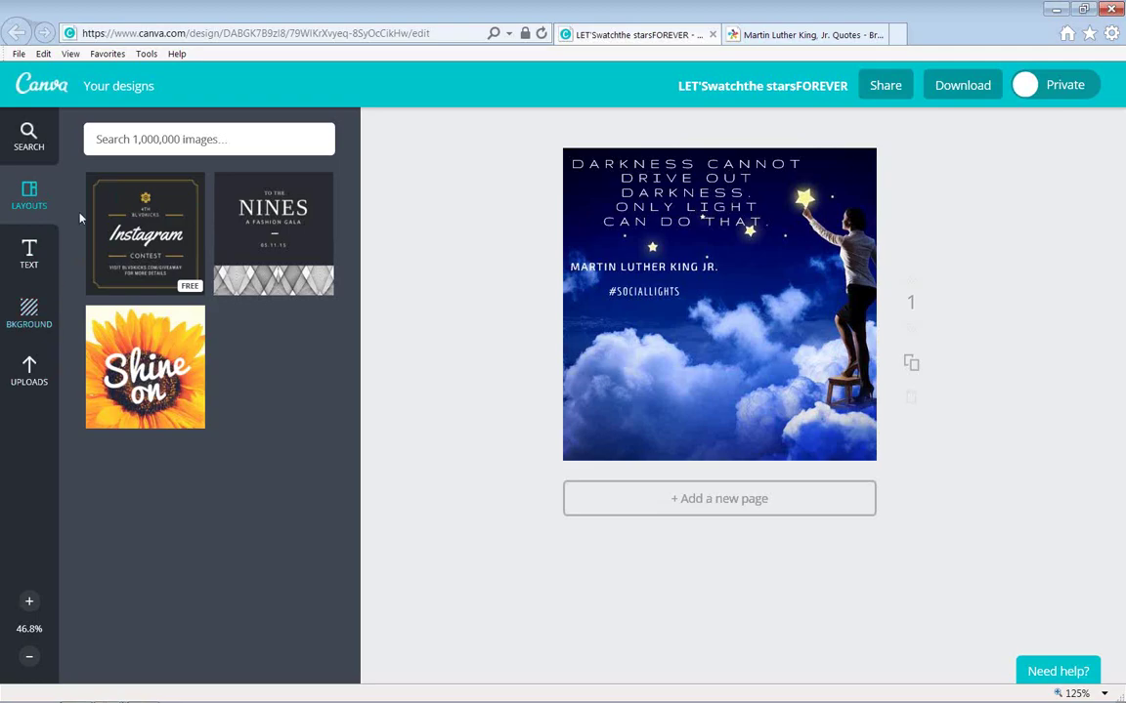
Search Canva's images and elements for 'martin luther king', then for 'service'.
click(125, 144)
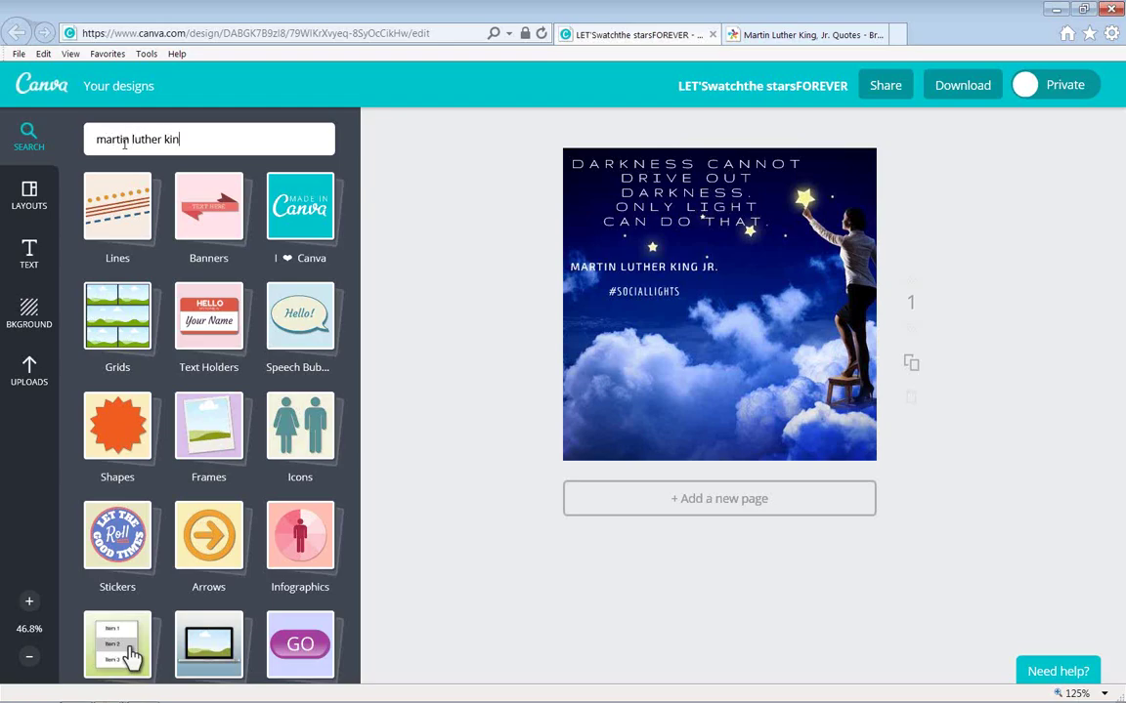
text(g)
key(Return)
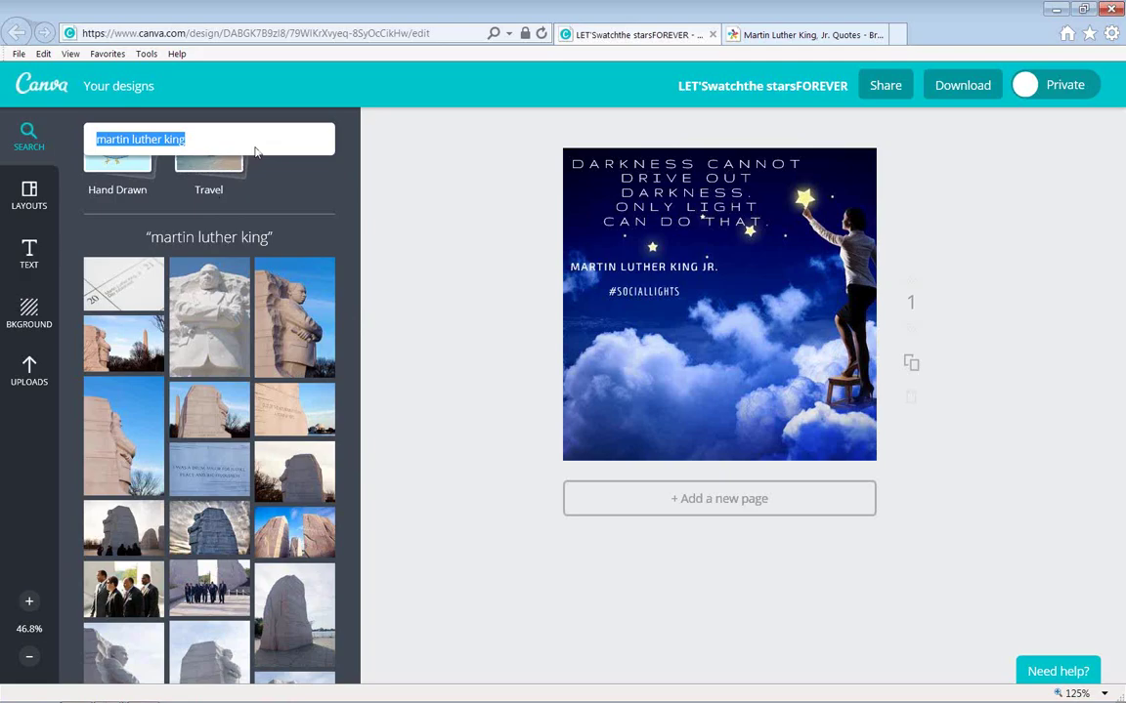
text(service)
key(Return)
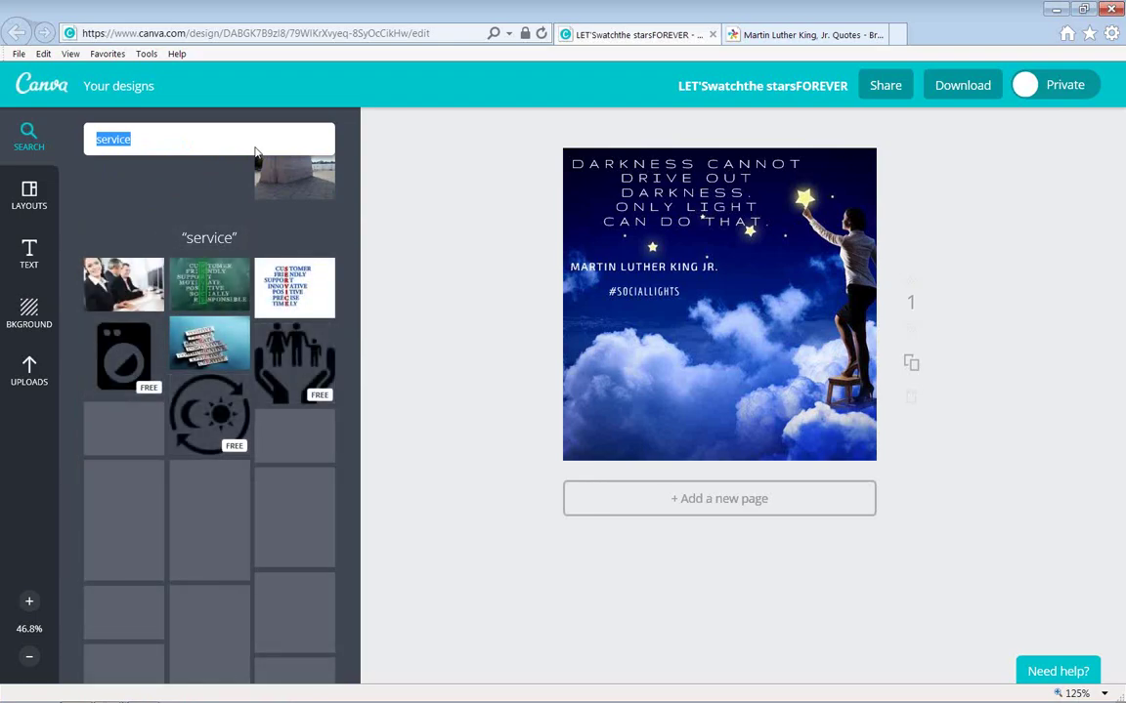
click(309, 360)
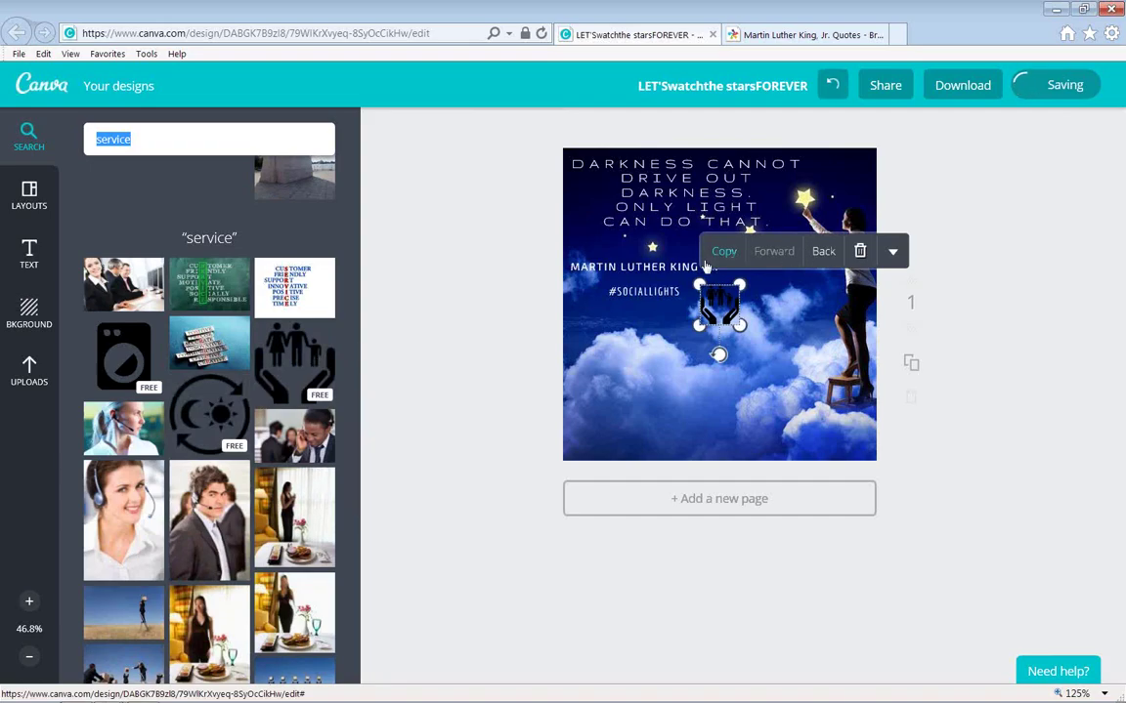
key(Escape)
click(719, 305)
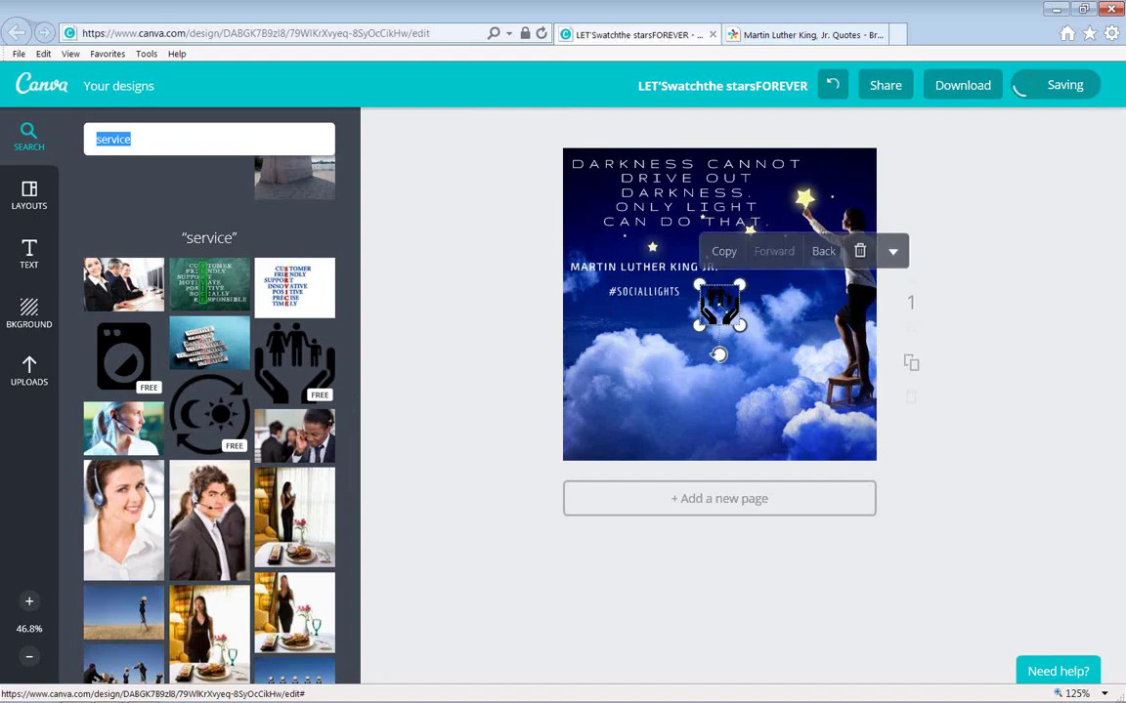
key(Escape)
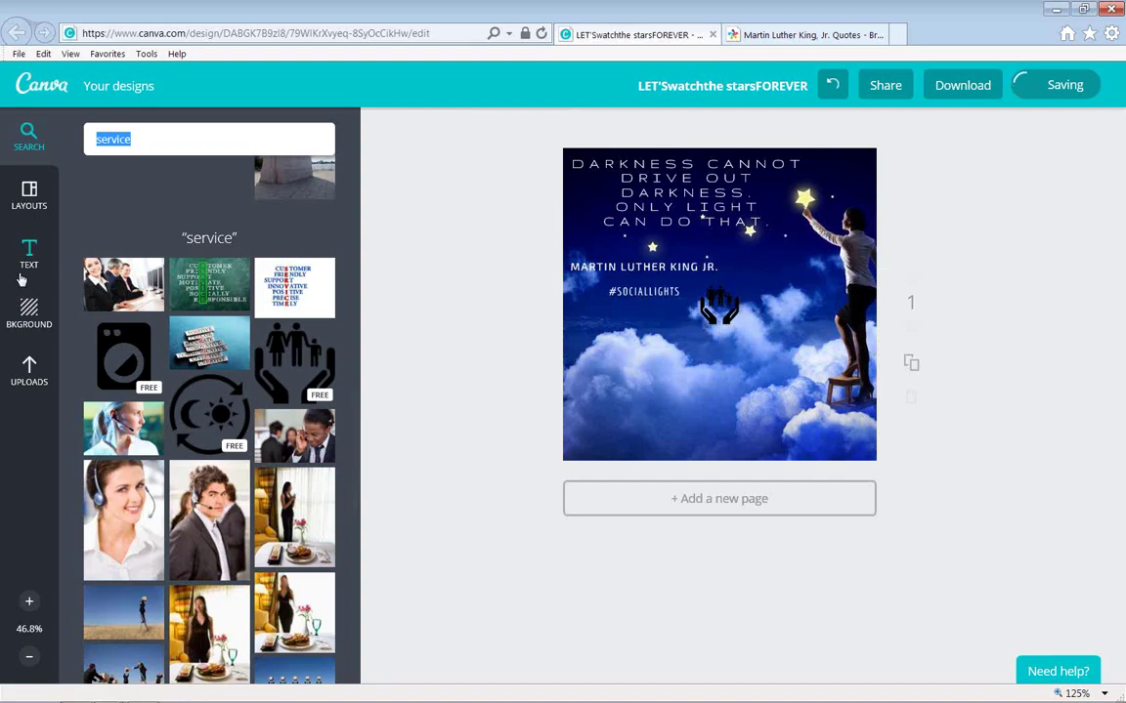
click(729, 308)
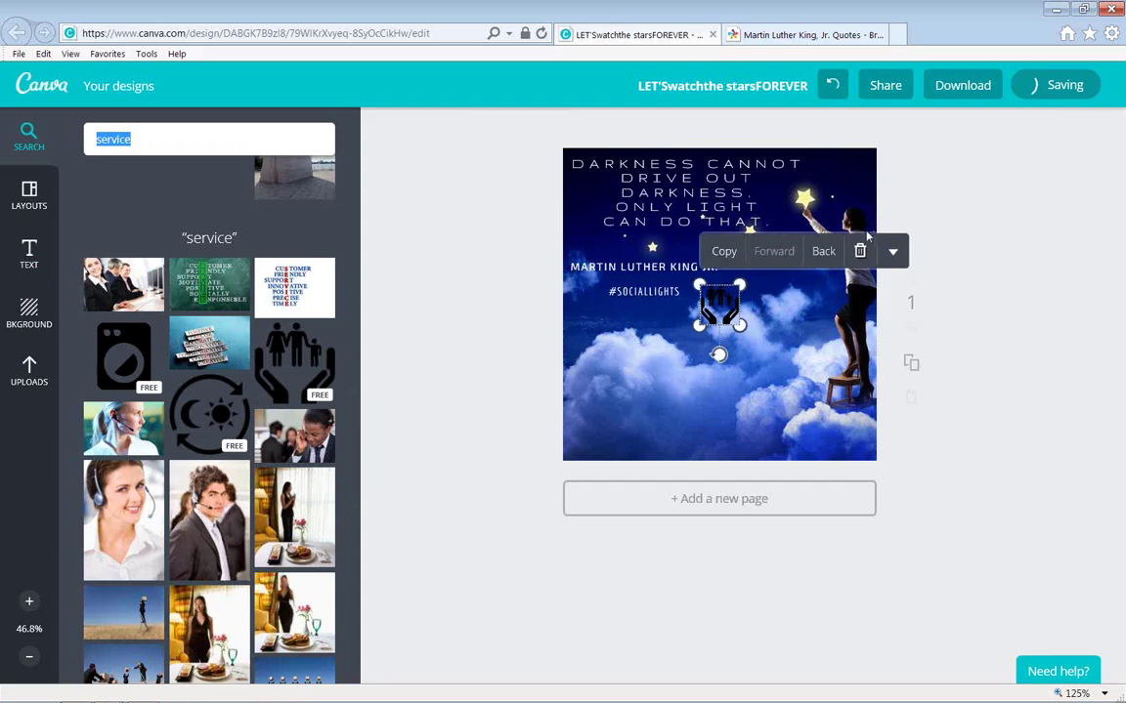
key(Delete)
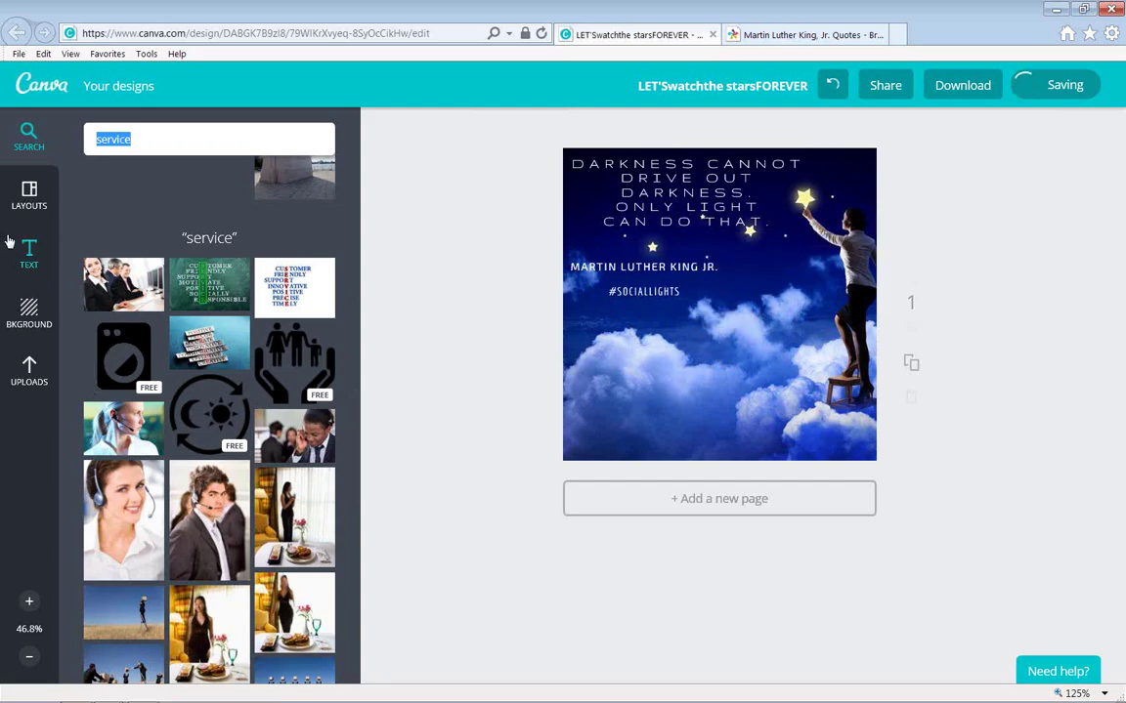
Browse the element categories and layout suggestions, then open the Grids category.
click(30, 139)
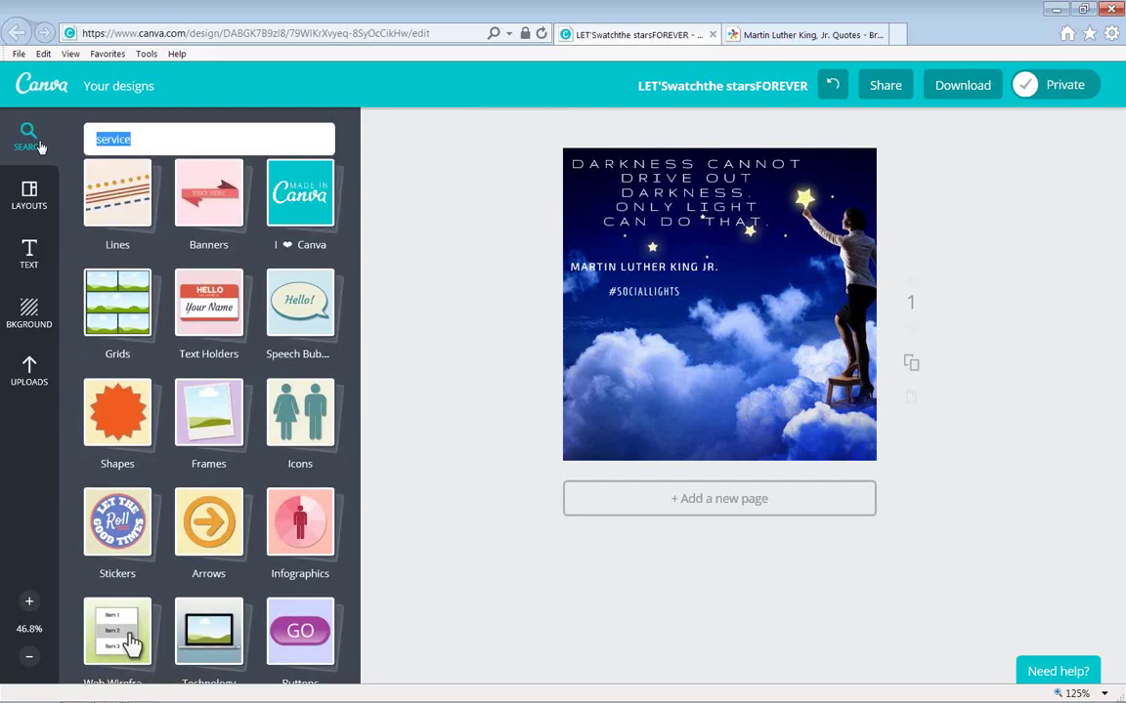
click(17, 196)
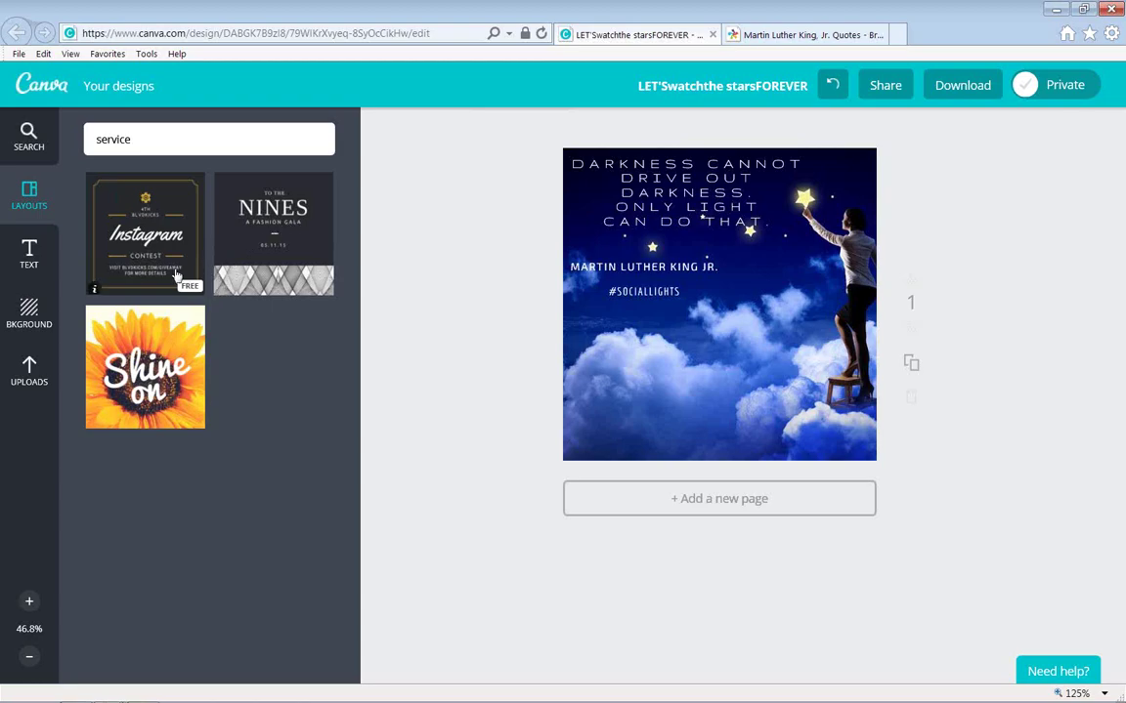
click(122, 136)
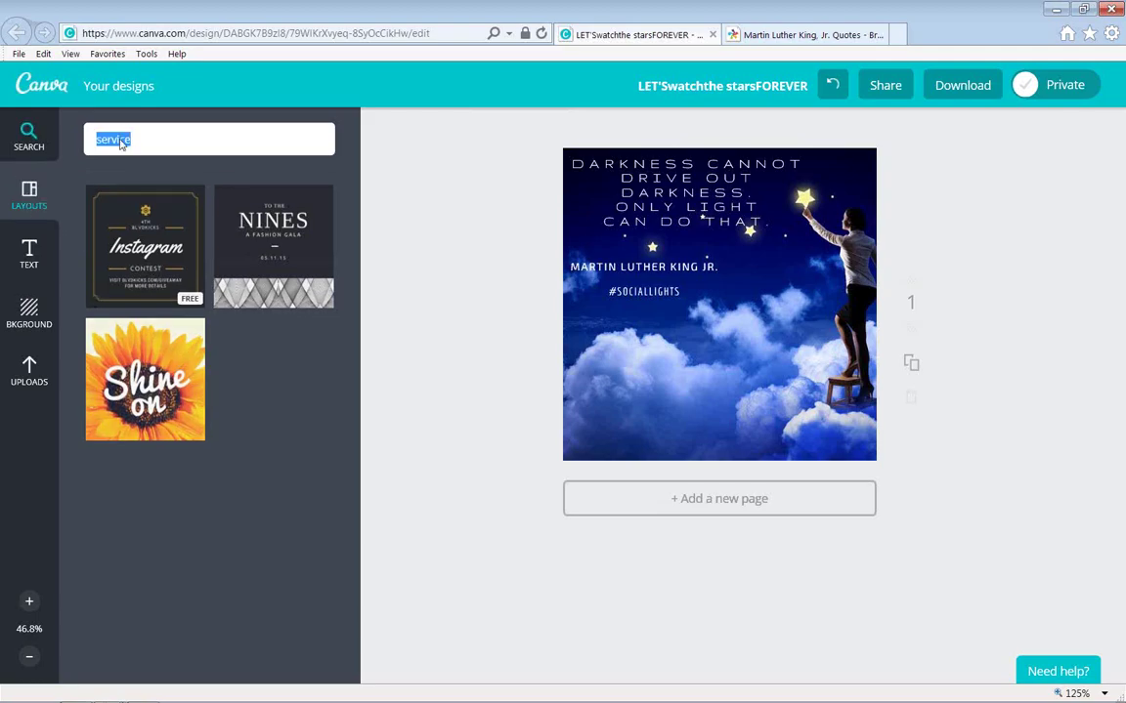
click(120, 329)
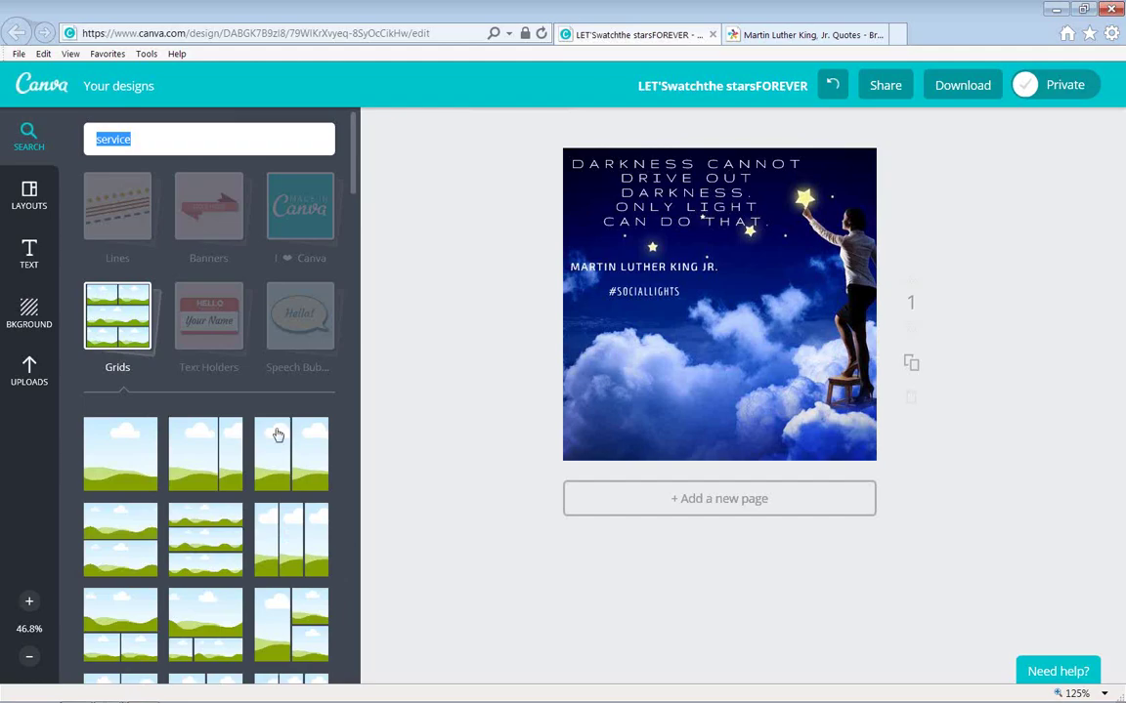
Apply the single-frame grid and add the enlarged hands-holding-family icon from the 'service' results.
click(123, 458)
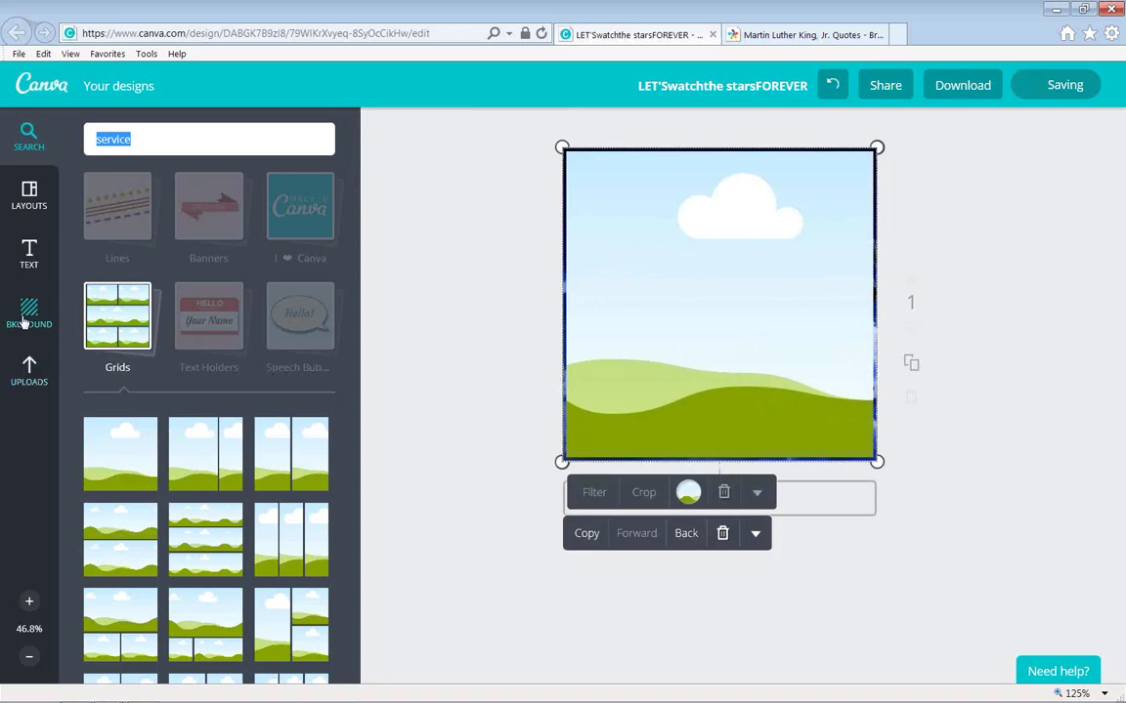
click(25, 323)
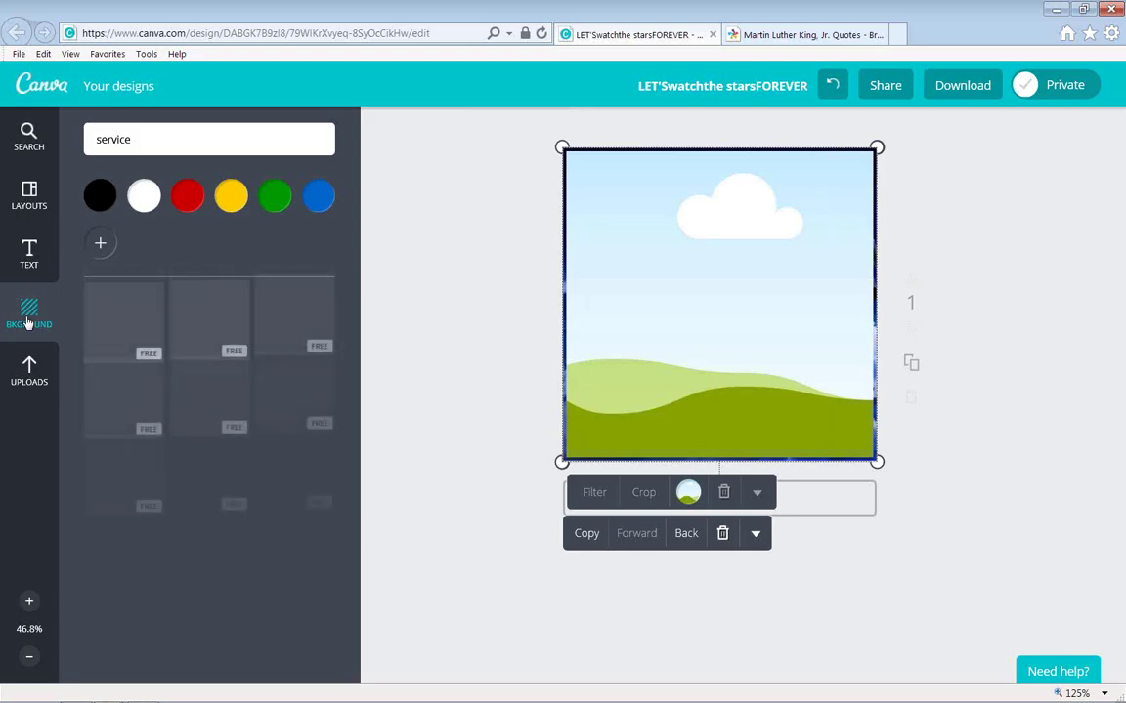
double_click(223, 135)
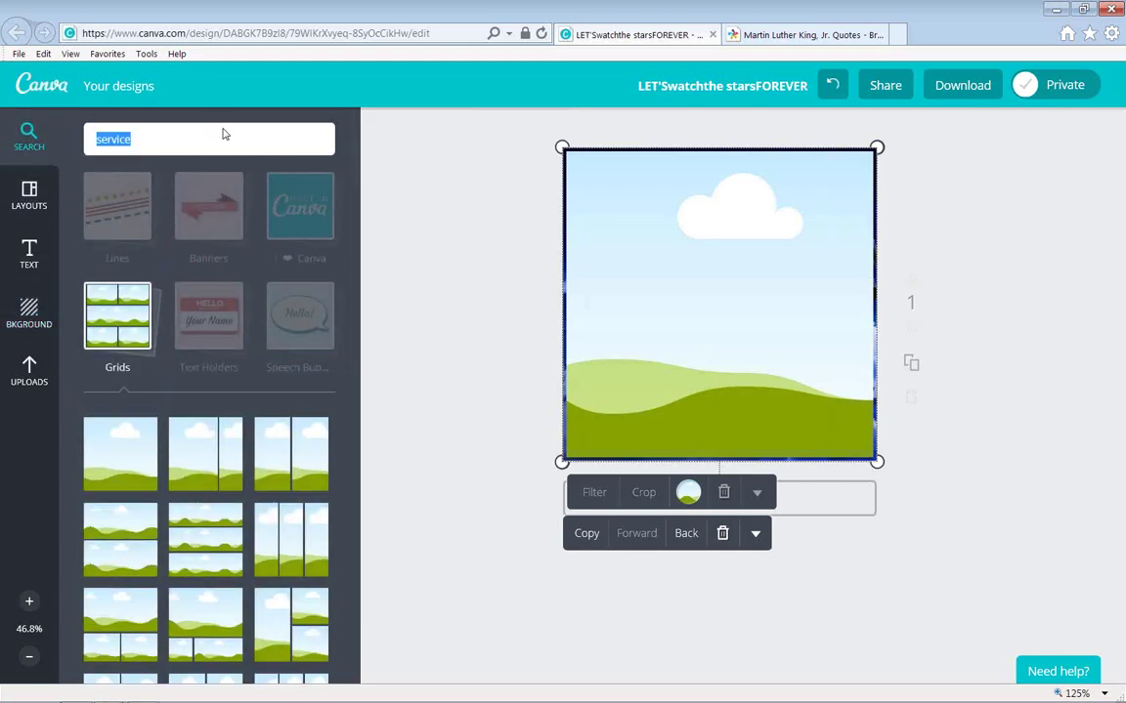
key(Return)
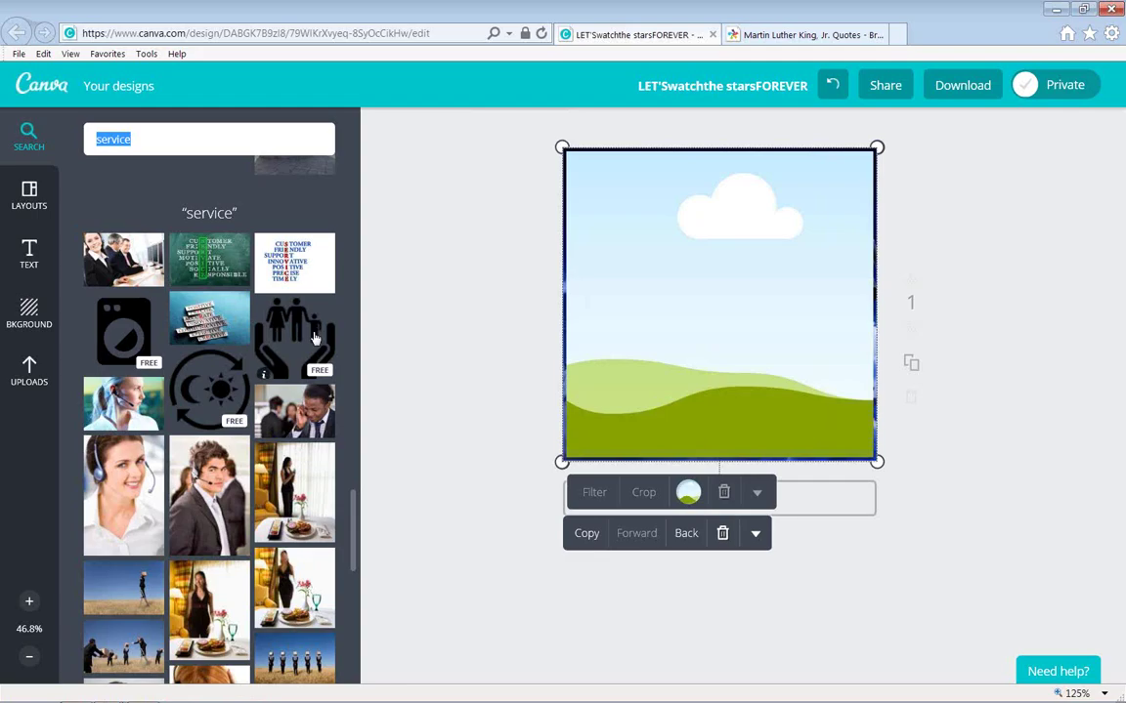
click(285, 305)
drag(741, 326, 856, 462)
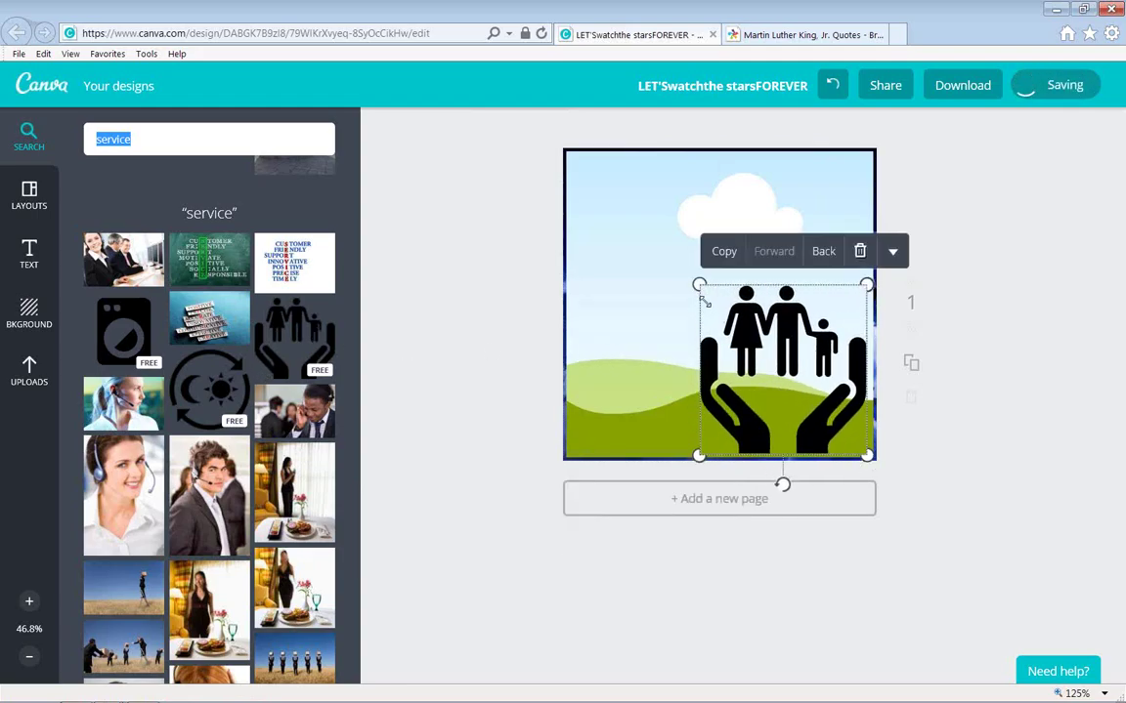
drag(698, 285, 550, 168)
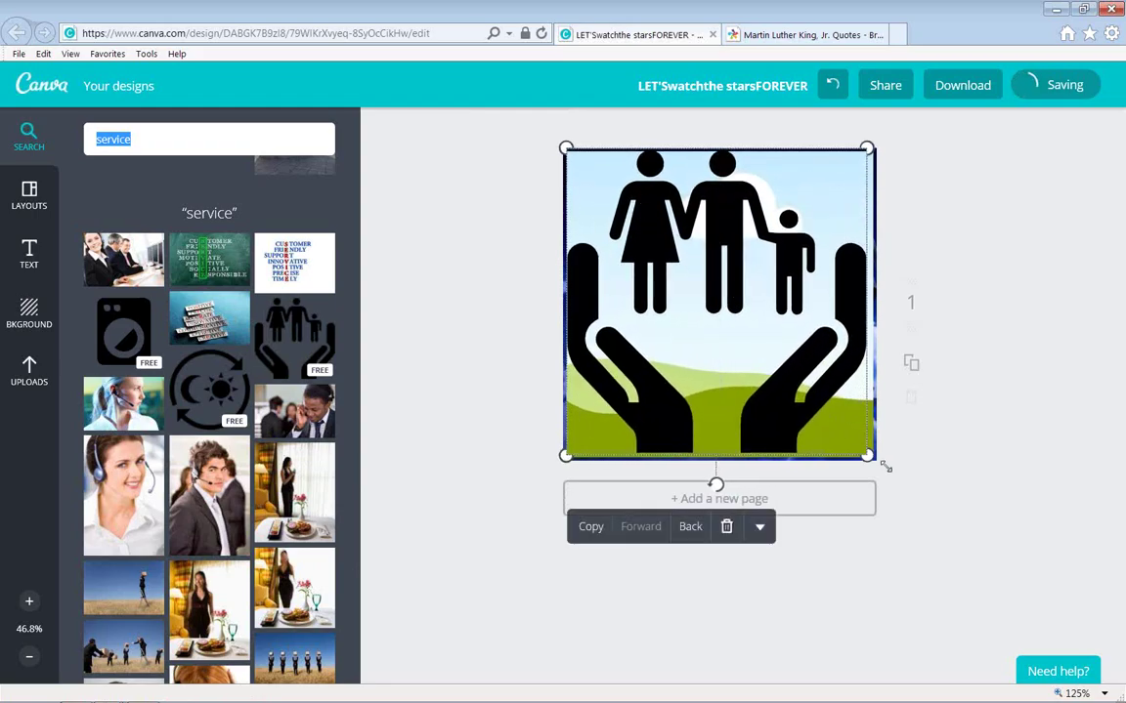
drag(867, 456, 876, 461)
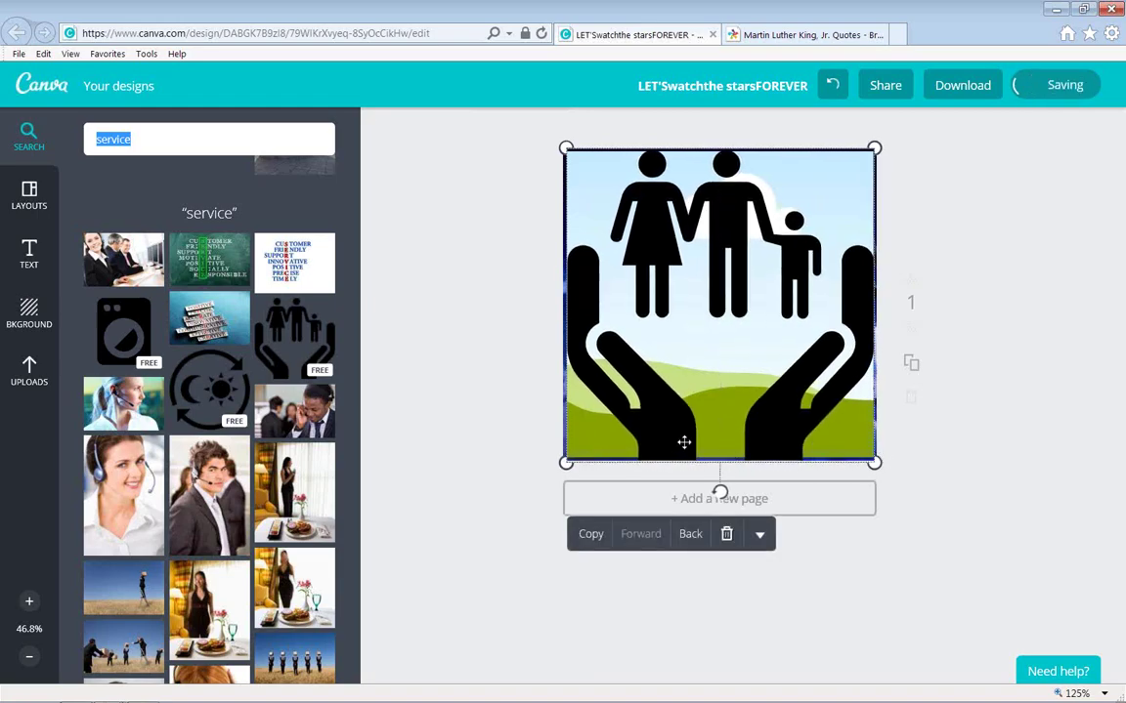
Delete the sky-and-hill image, the family icon and the starry background, leaving a blank page.
click(690, 535)
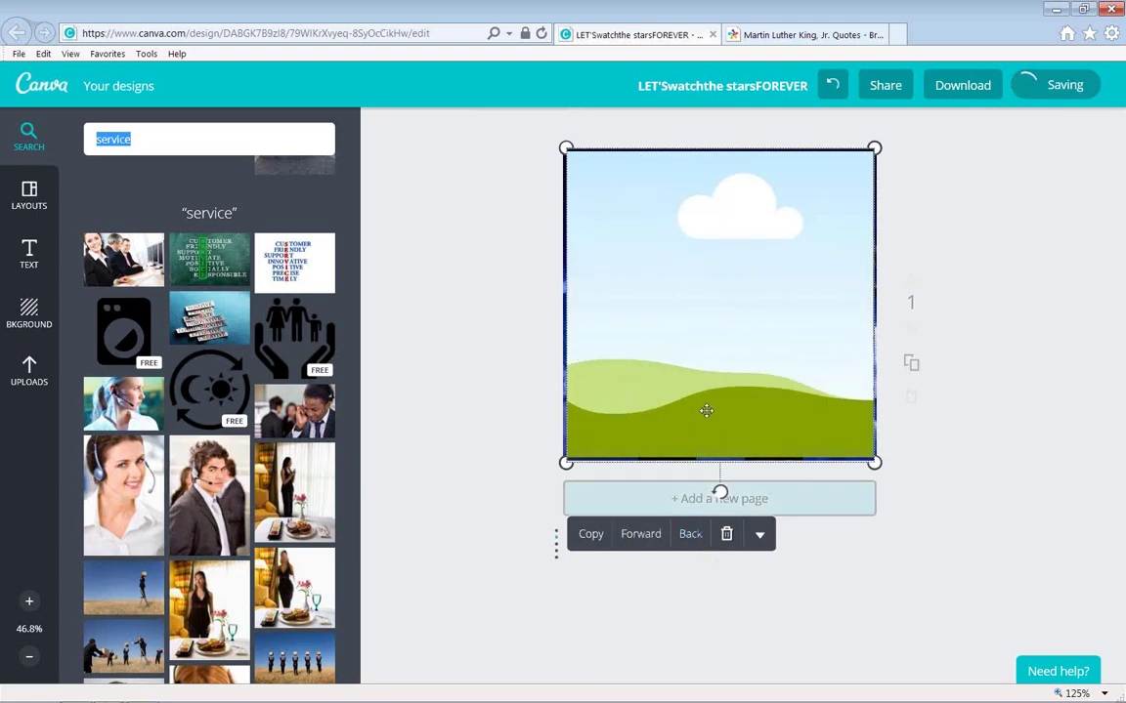
click(706, 358)
key(Delete)
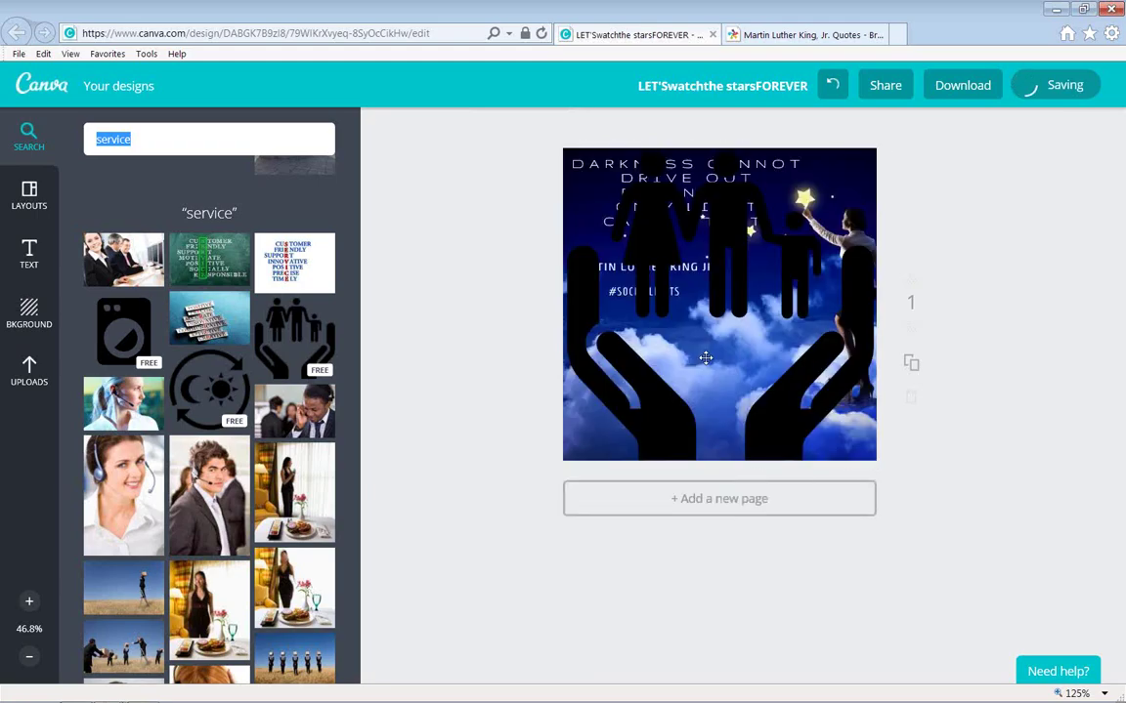
click(693, 338)
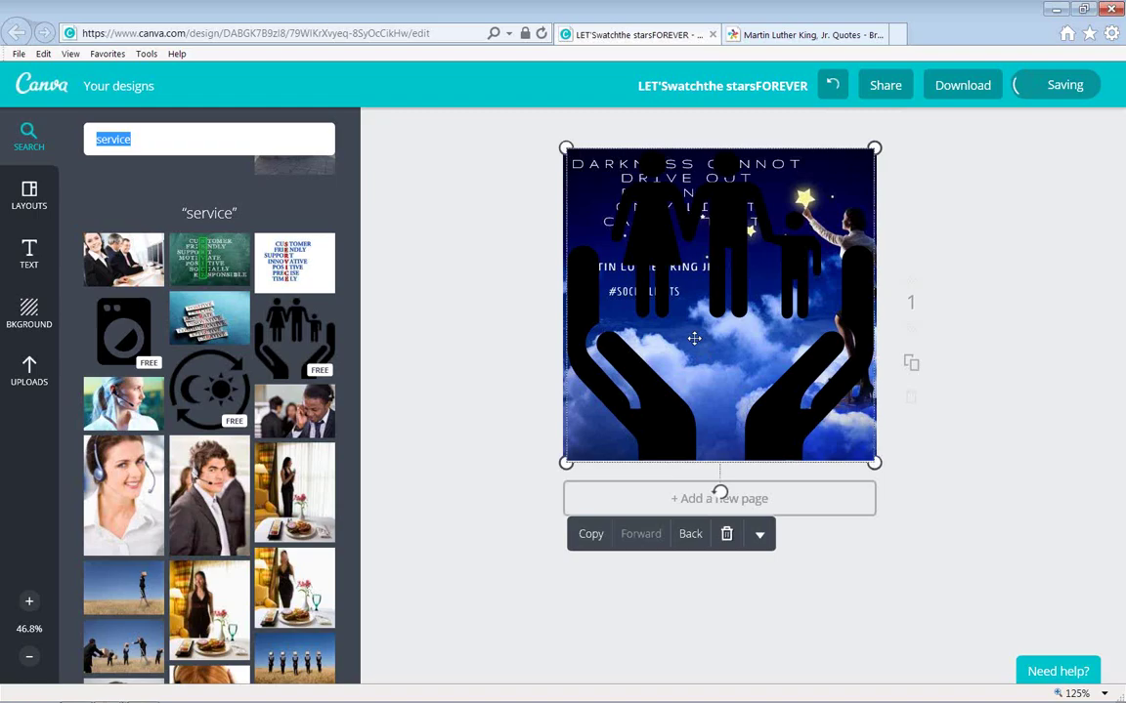
key(Delete)
click(693, 338)
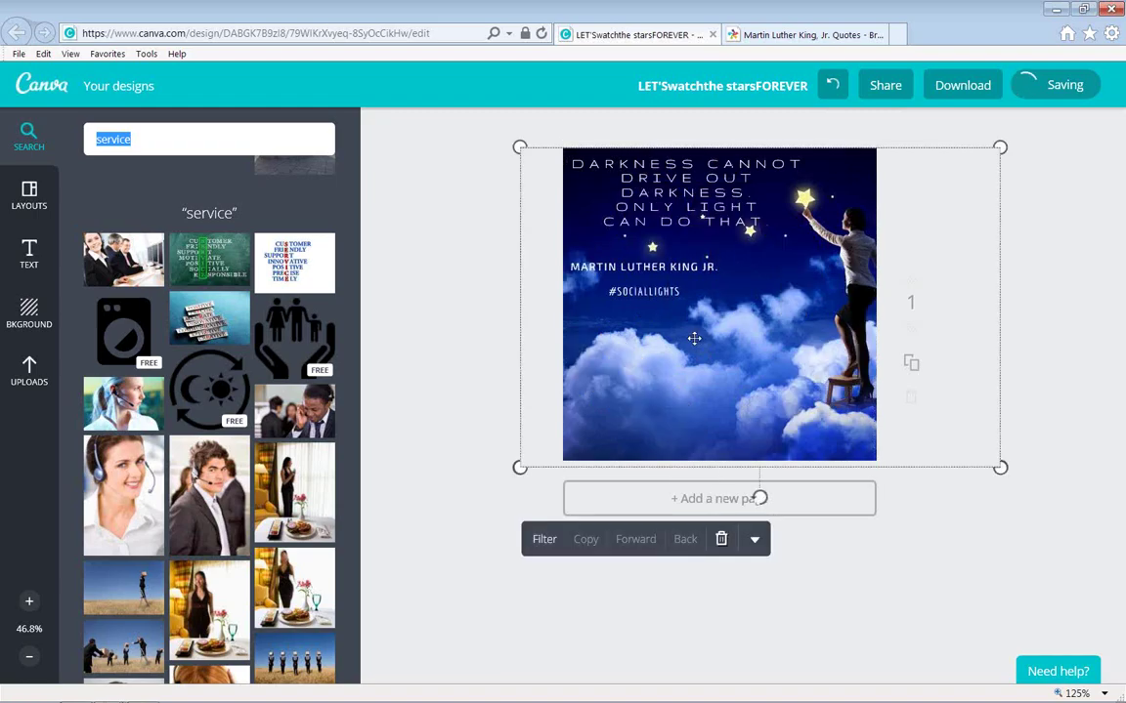
key(Delete)
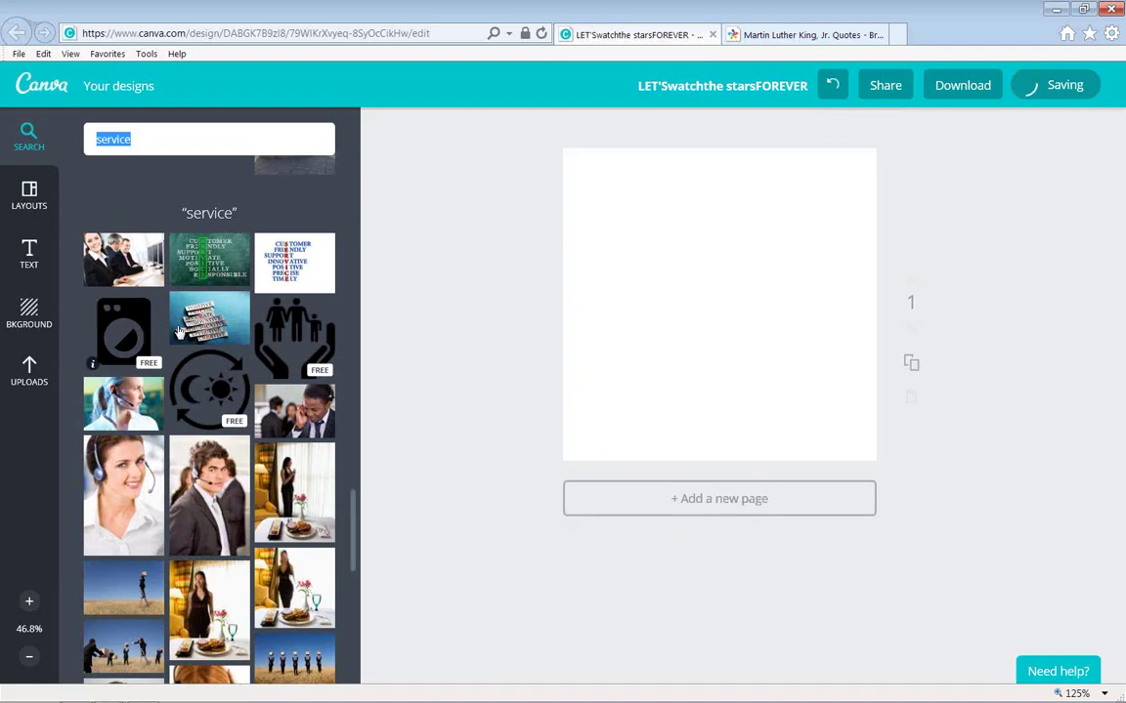
Place the hands-and-family icon on the blank page and enlarge it to fill the page.
drag(692, 324, 681, 323)
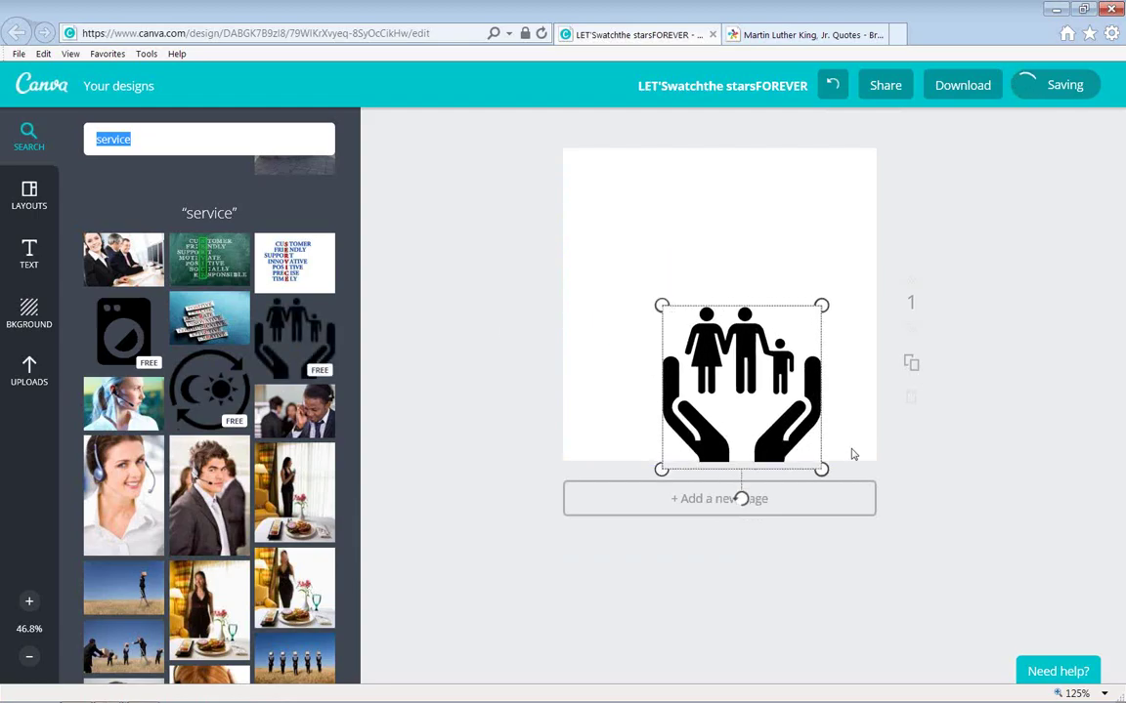
drag(660, 305, 547, 189)
drag(623, 264, 627, 253)
drag(845, 438, 876, 469)
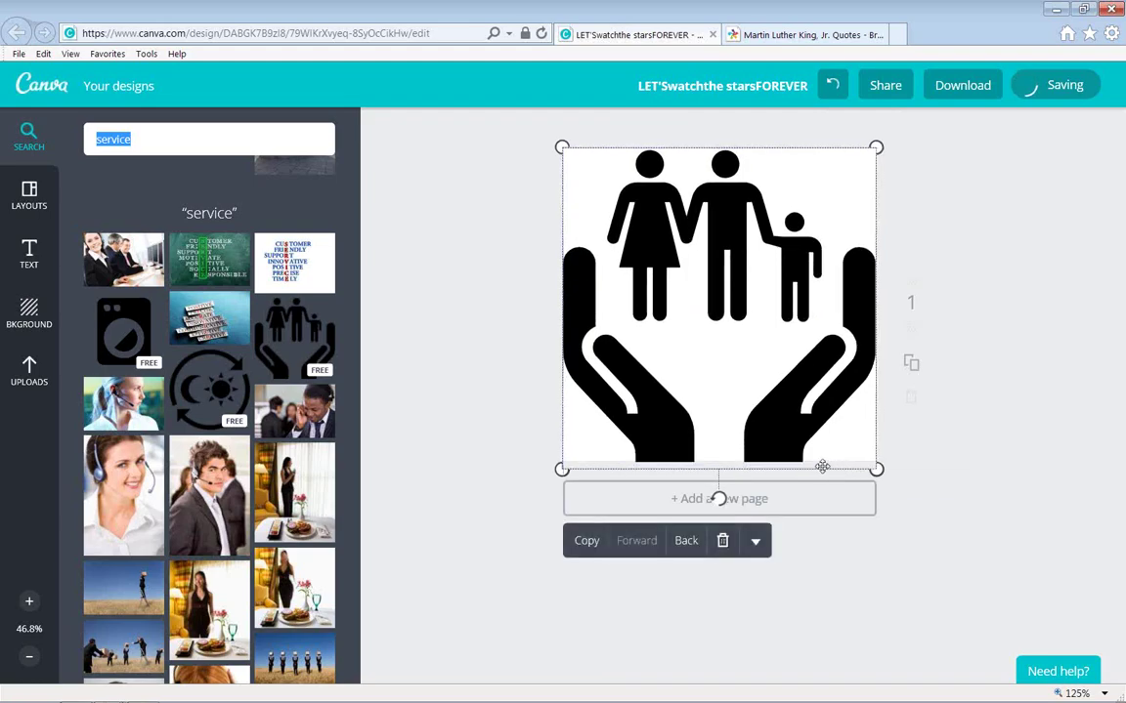
click(35, 267)
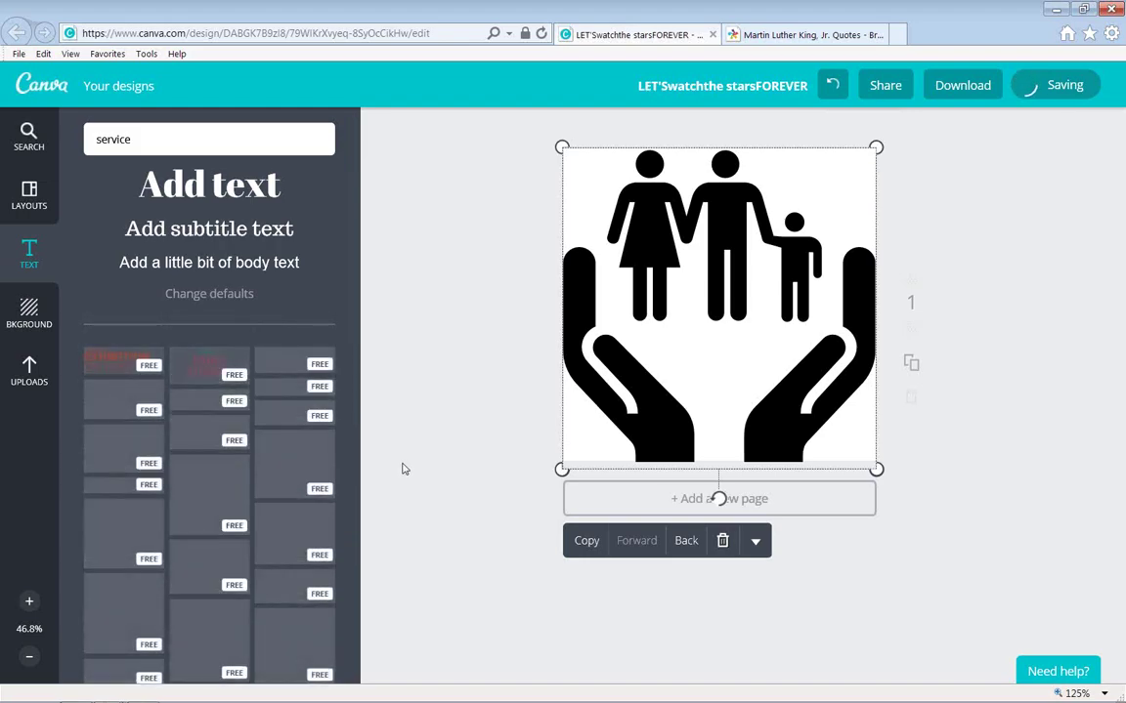
Add the EXHIBITION ON NOW text template and enlarge it over the hands.
drag(122, 359, 688, 297)
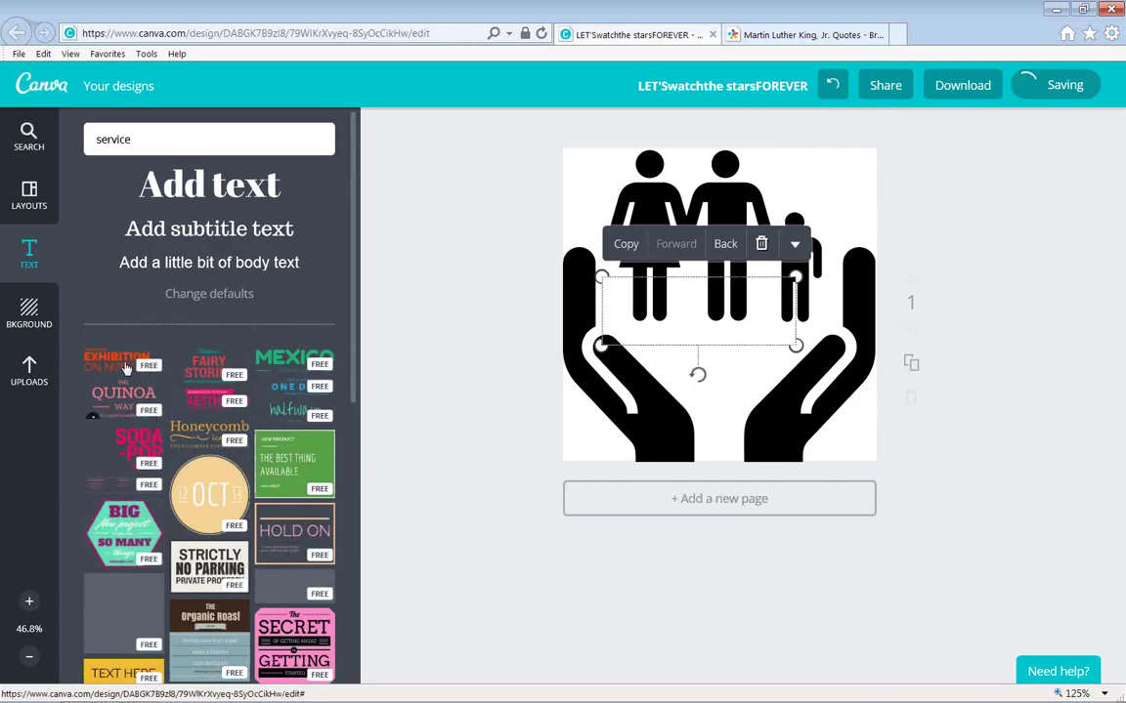
drag(796, 345, 849, 420)
drag(712, 337, 713, 368)
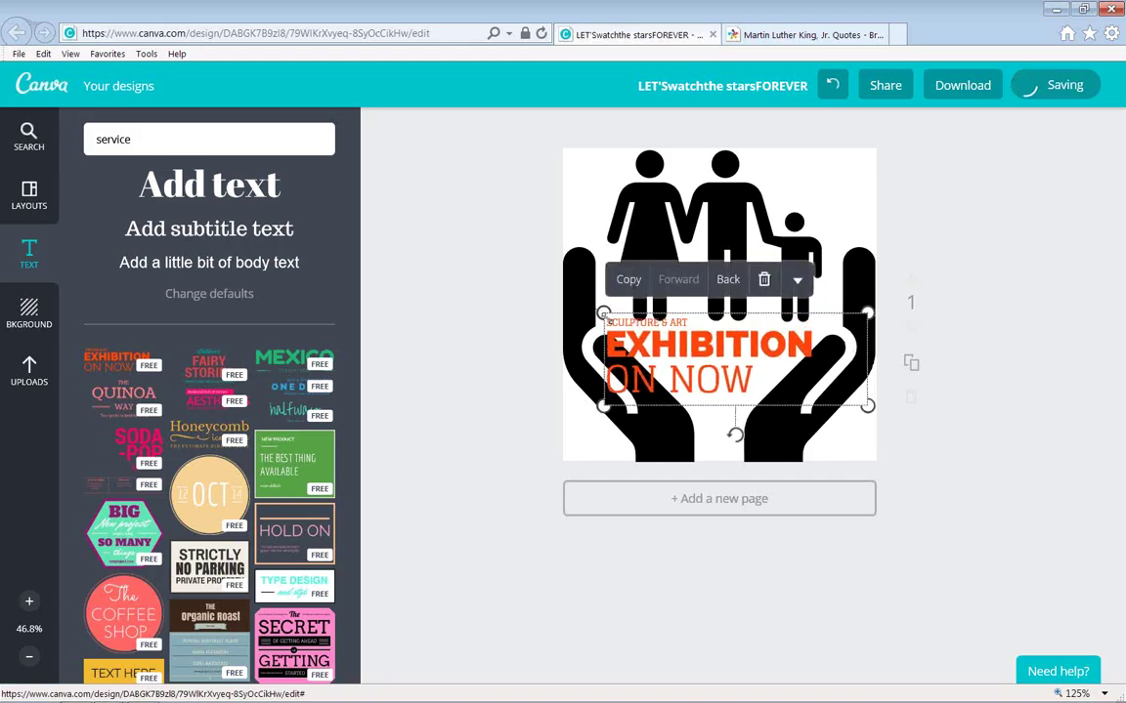
drag(603, 313, 584, 291)
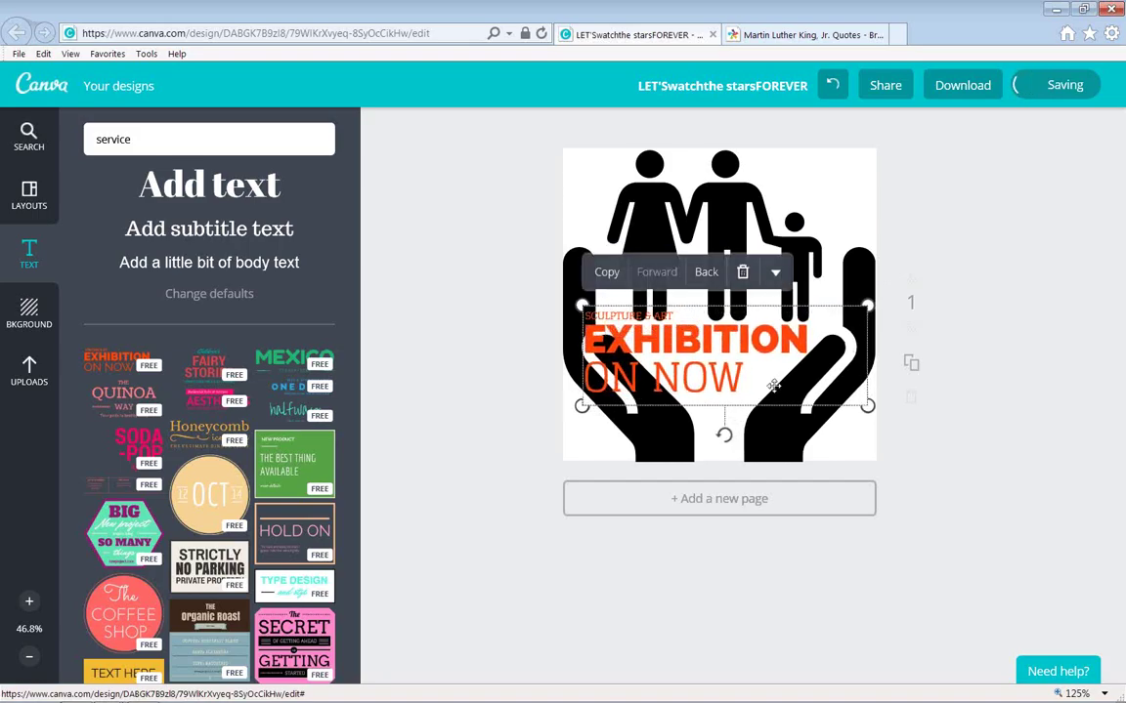
drag(867, 405, 901, 418)
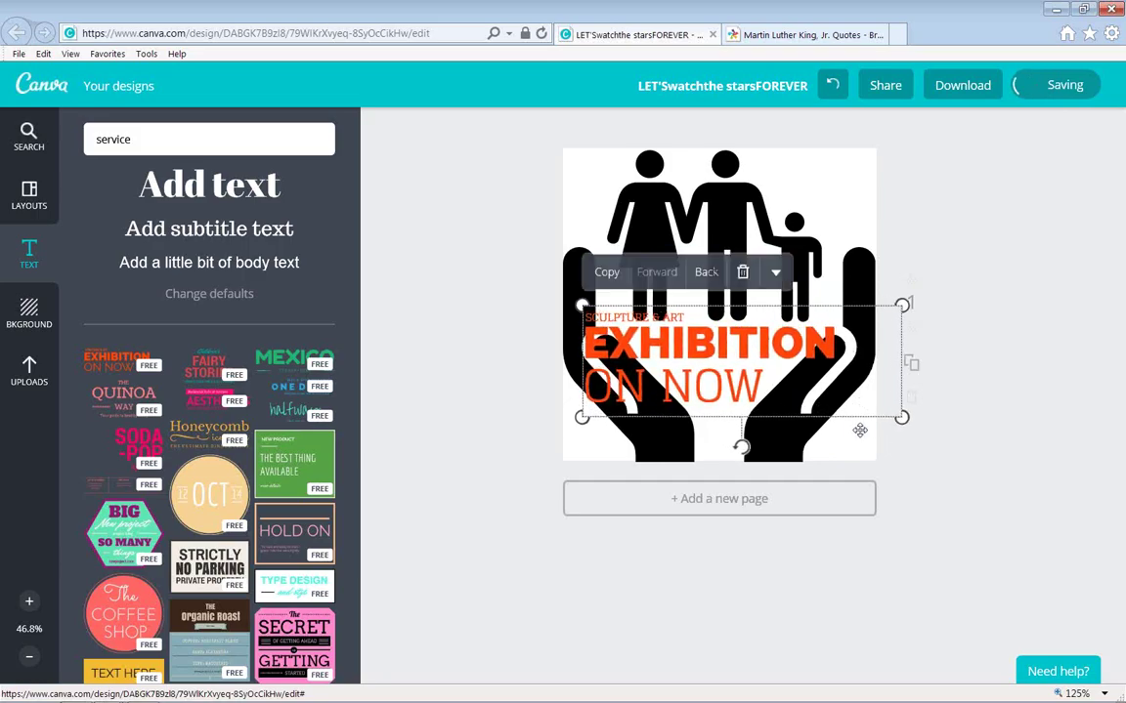
Adjust the text's layering and transparency, then select its ON NOW line for replacement.
click(708, 277)
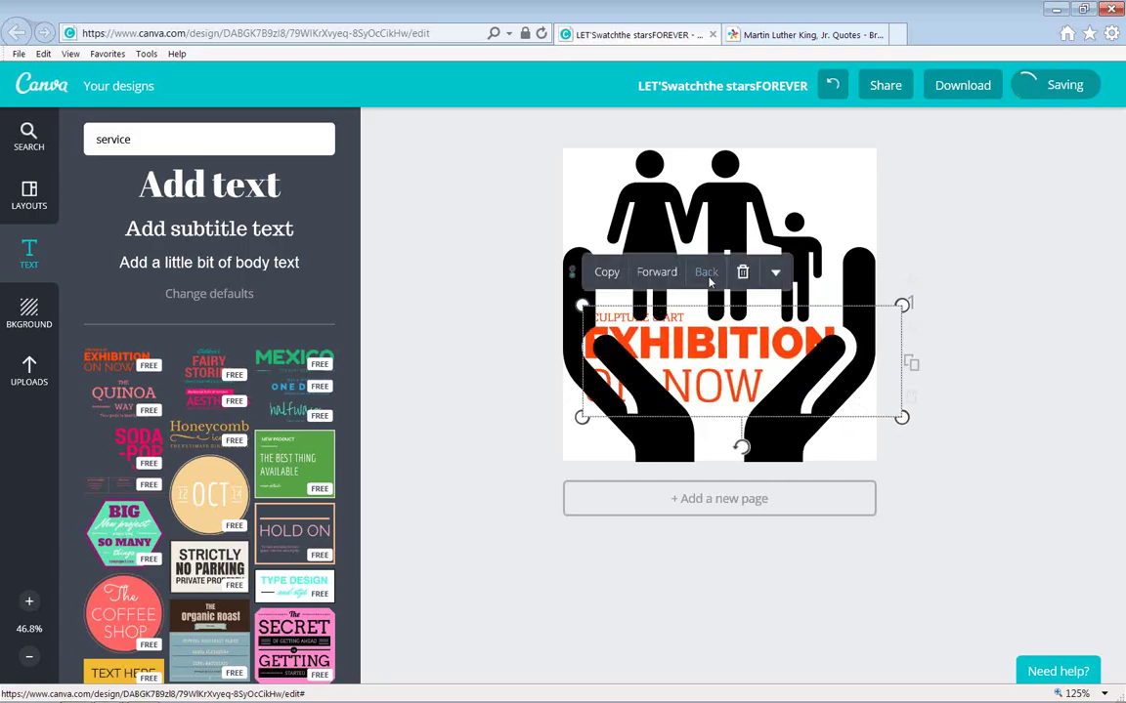
click(657, 279)
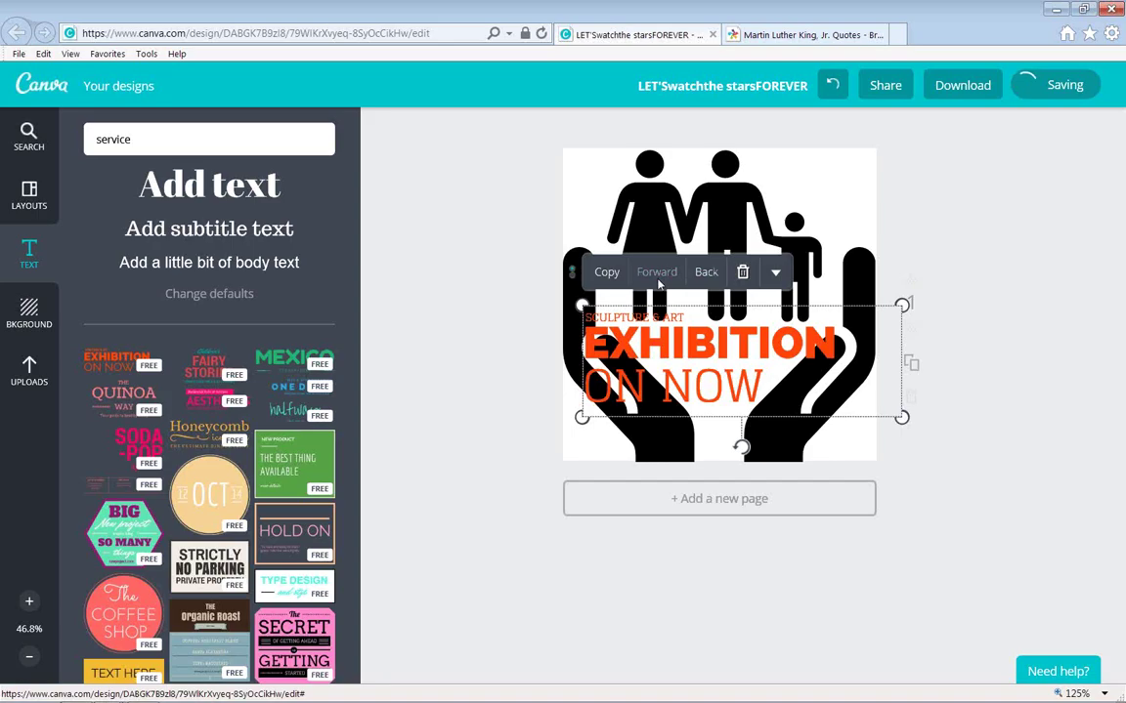
click(776, 273)
click(752, 333)
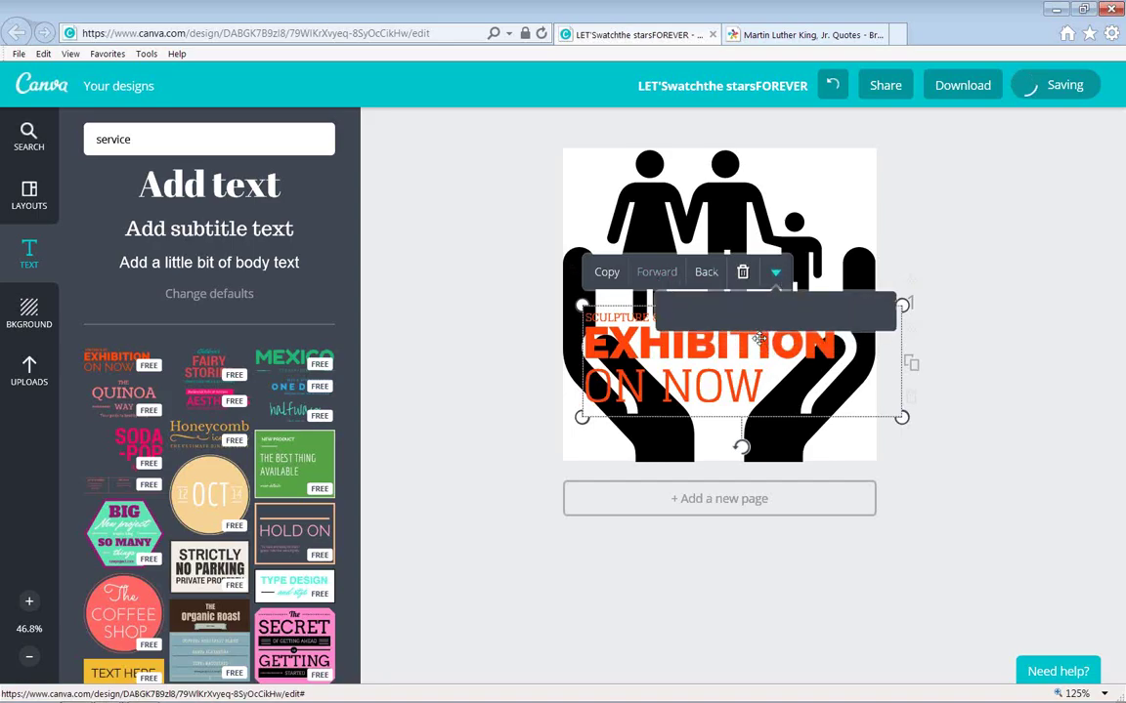
mouse_move(855, 311)
mouse_down()
mouse_move(772, 312)
mouse_move(782, 325)
mouse_move(877, 312)
mouse_up()
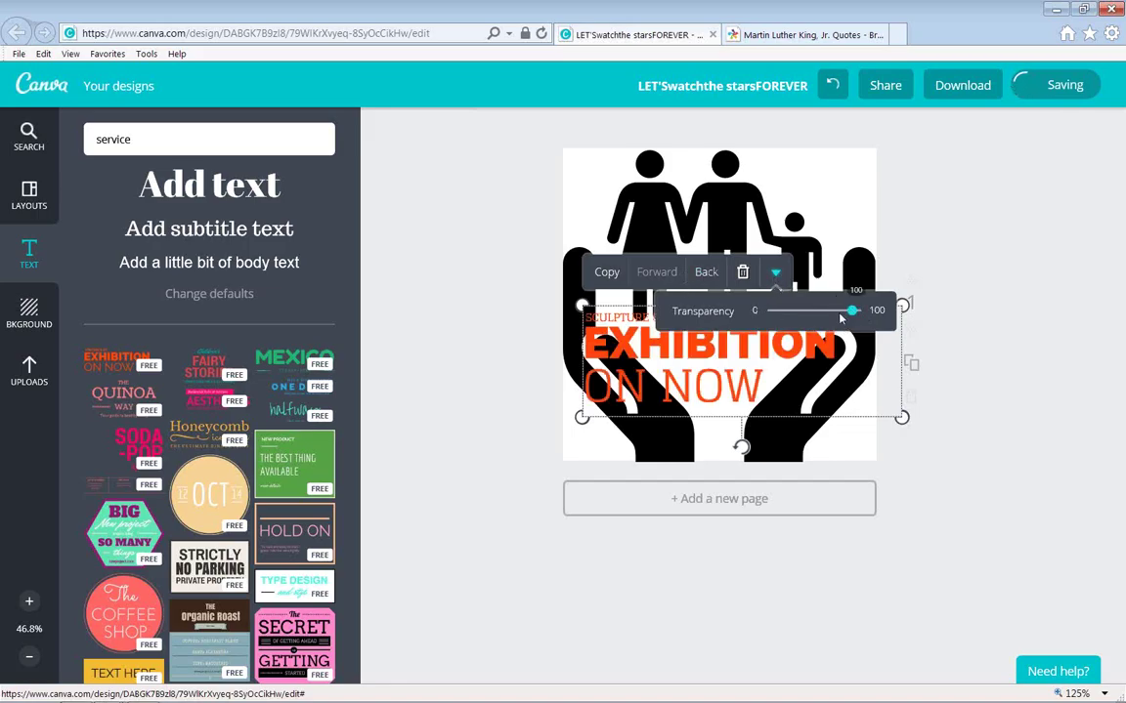
click(794, 550)
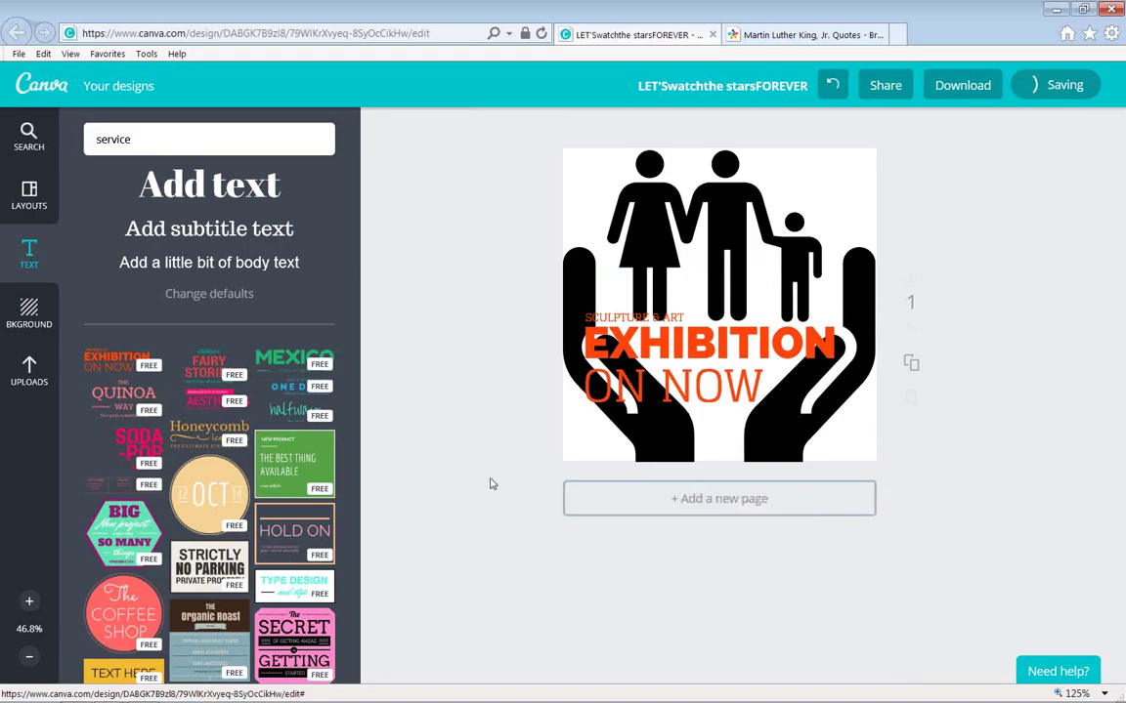
click(705, 350)
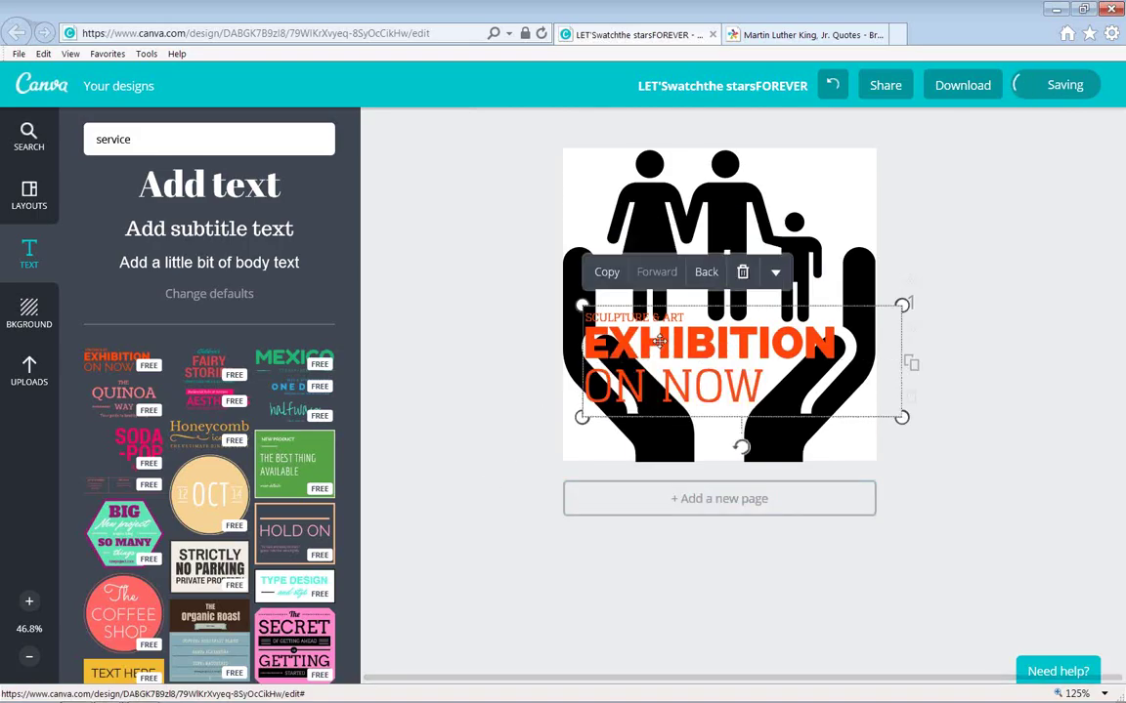
click(708, 389)
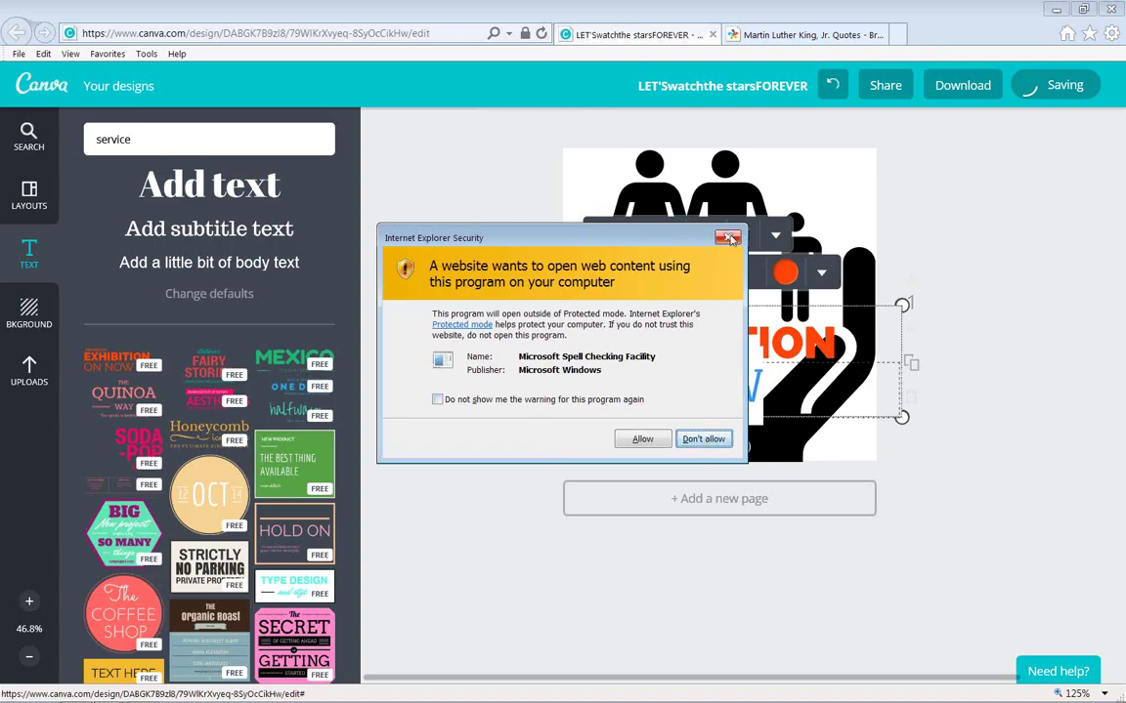
Dismiss the spell-check warning and set the pasted quote's font size to 10.4.
click(729, 239)
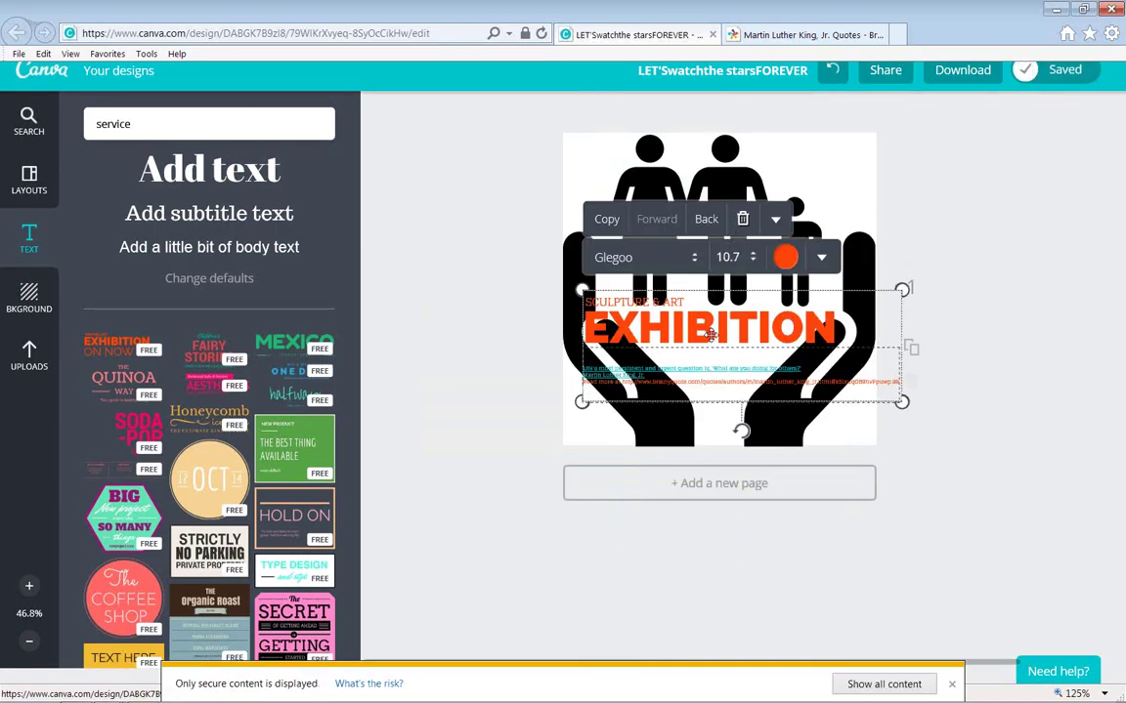
click(691, 368)
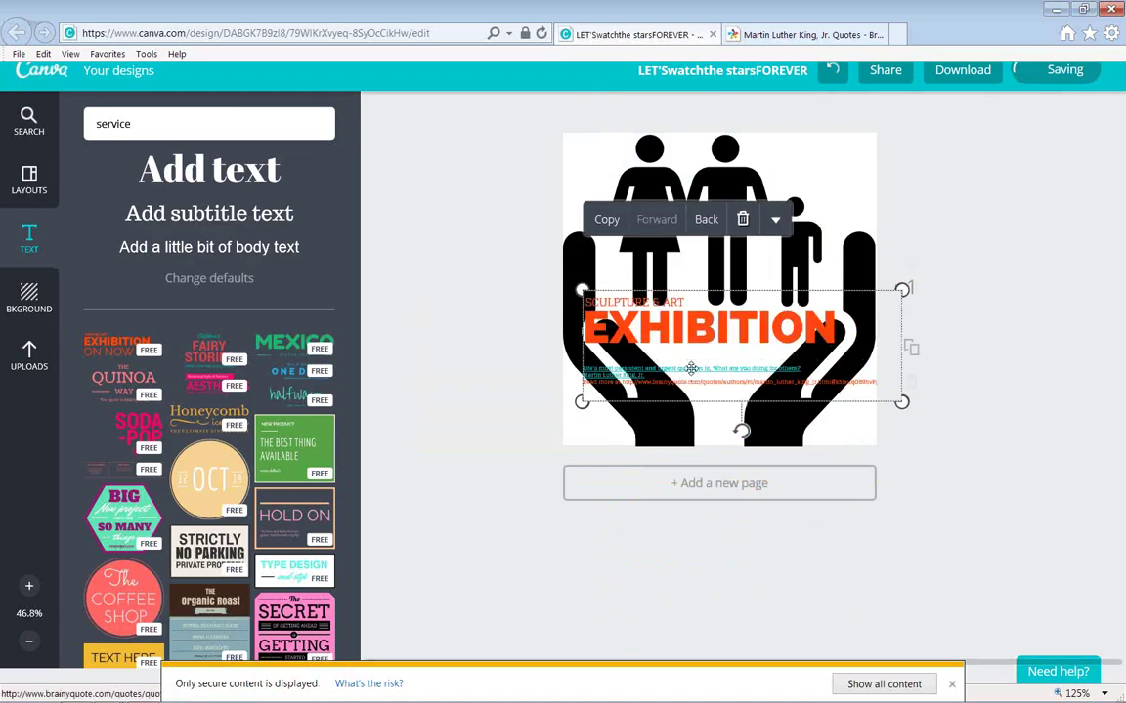
triple_click(612, 376)
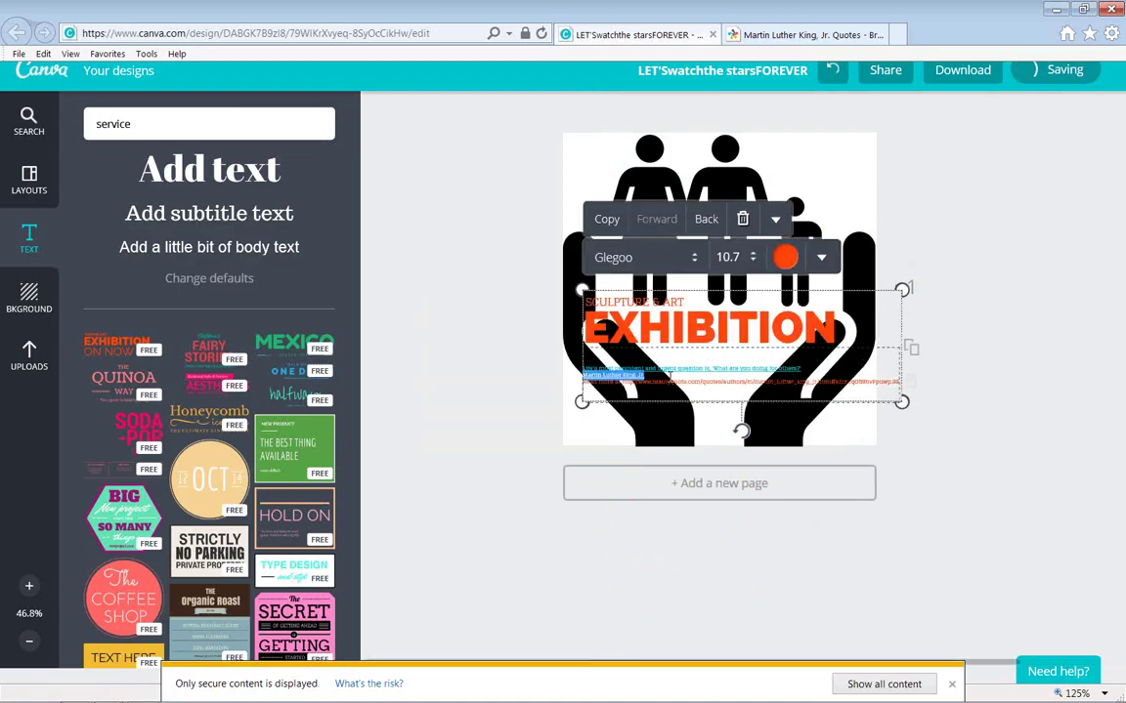
drag(801, 368, 677, 368)
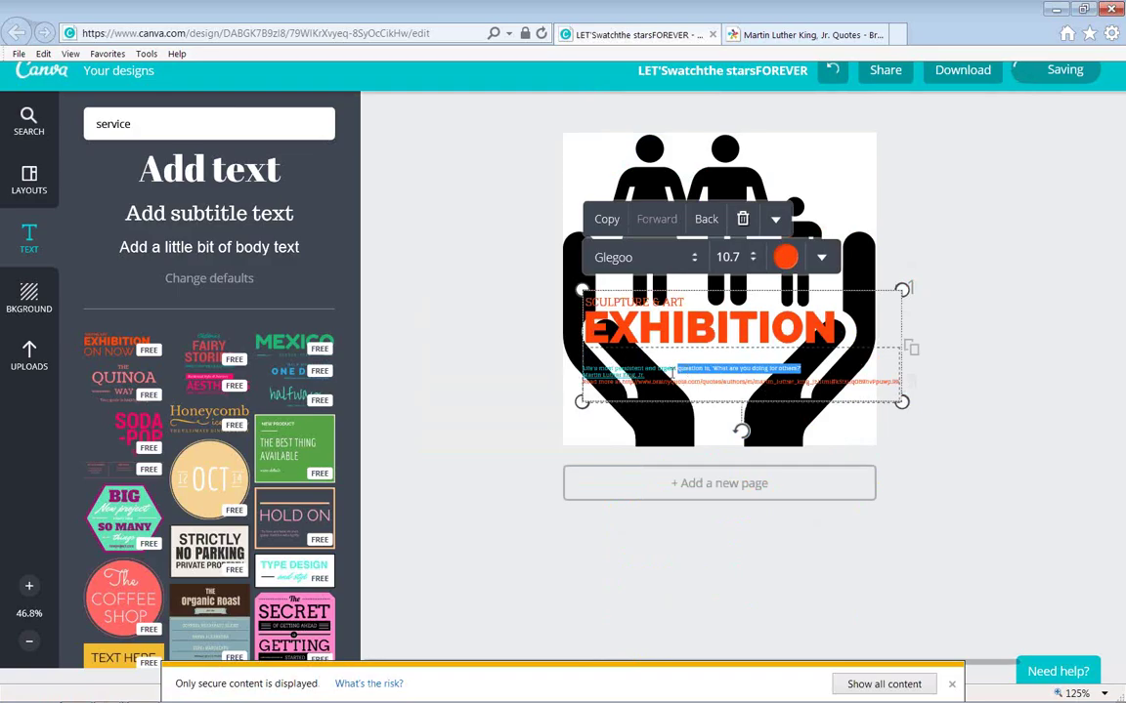
click(671, 374)
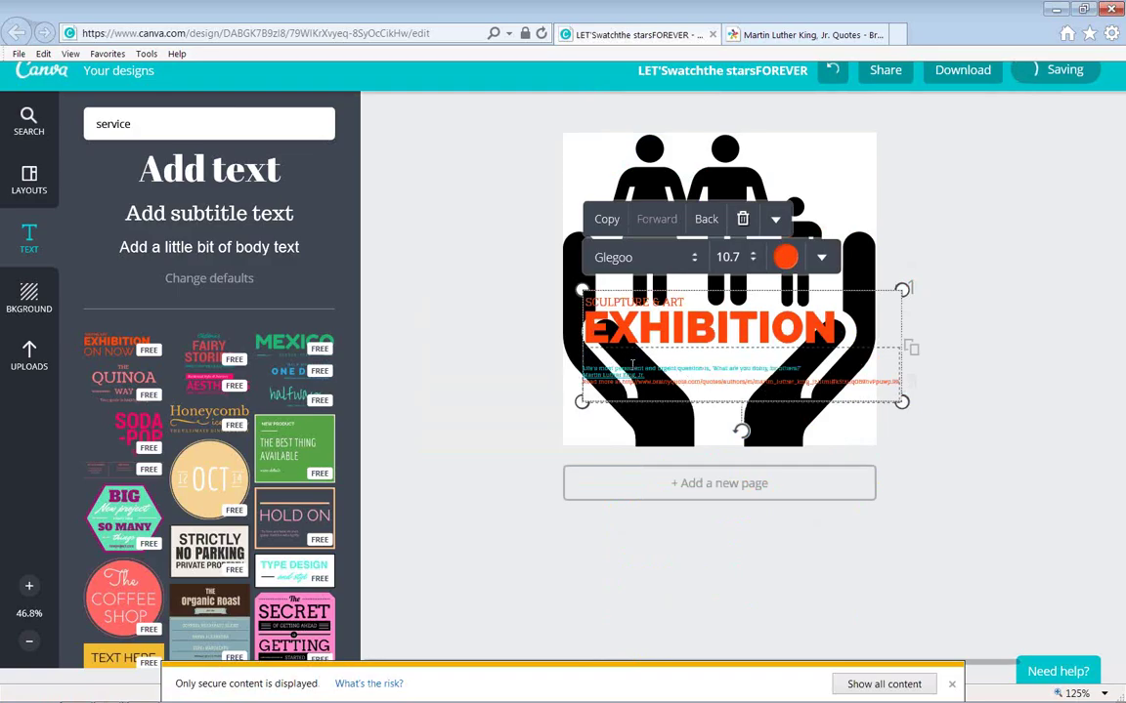
click(753, 258)
click(754, 260)
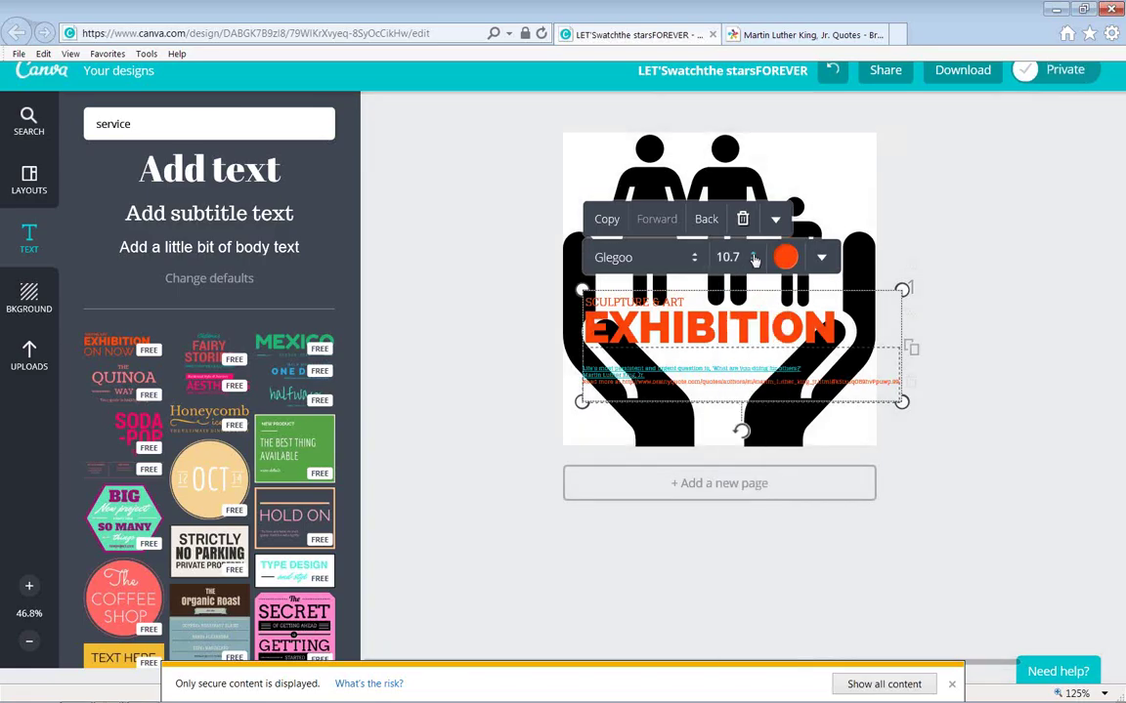
text(10.4)
key(Return)
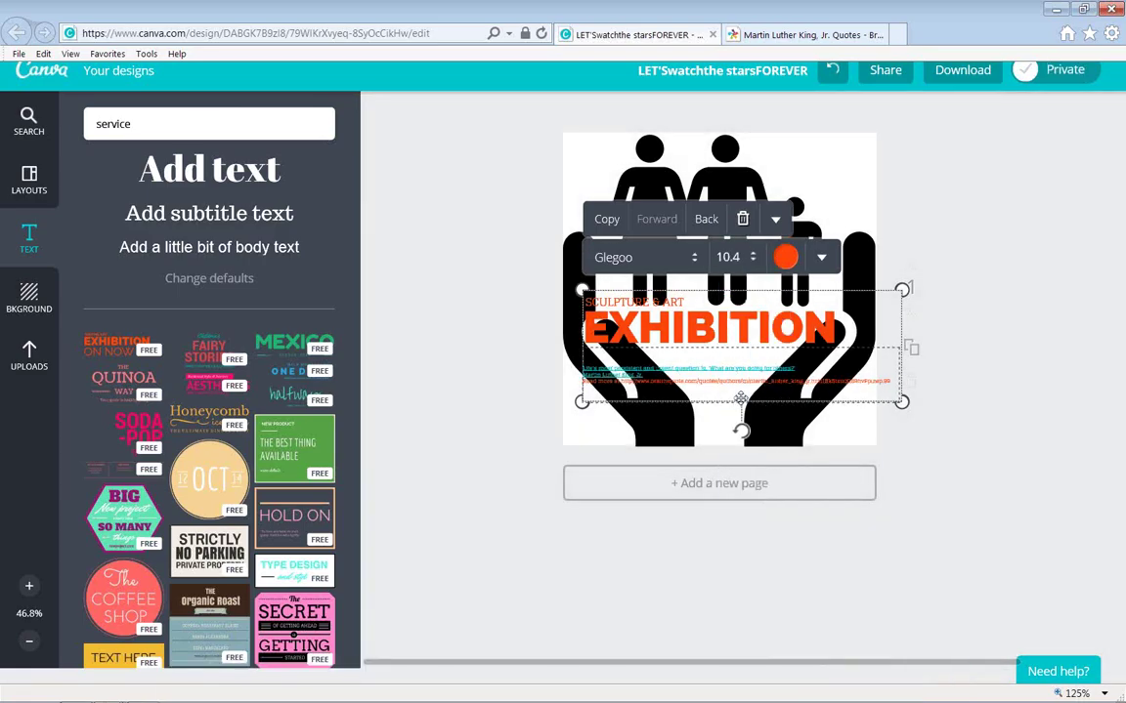
click(602, 298)
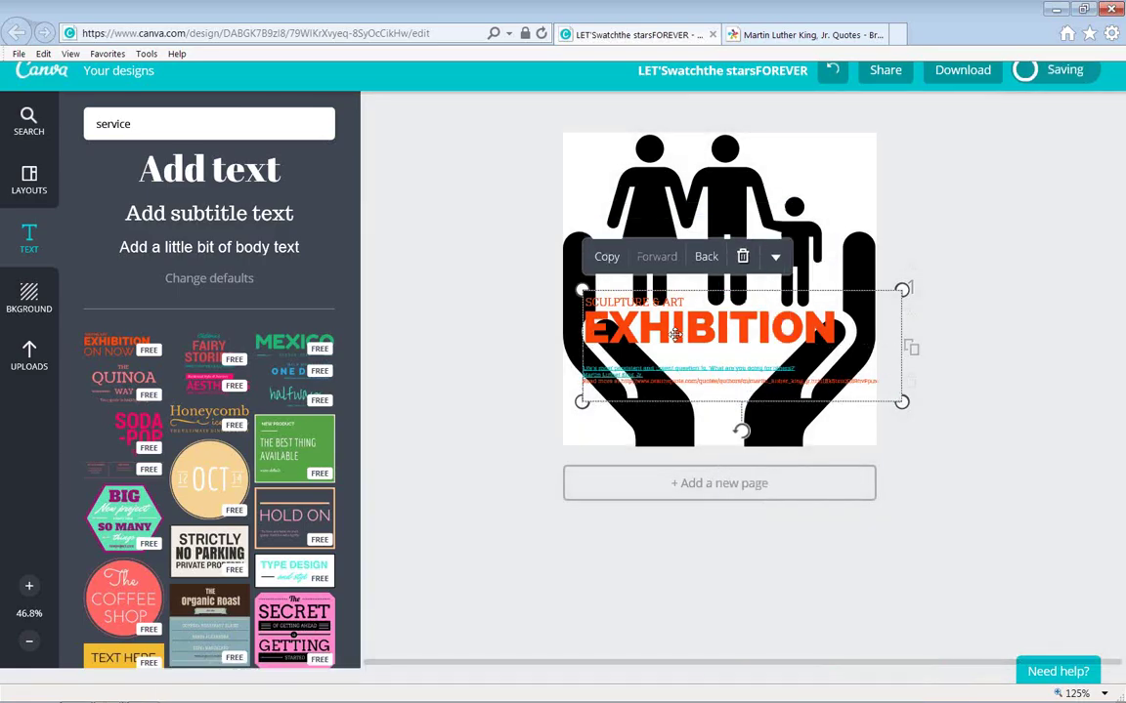
Delete the EXHIBITION headline, leaving SCULPTURE & ART above the quote.
click(804, 339)
key(BackSpace)
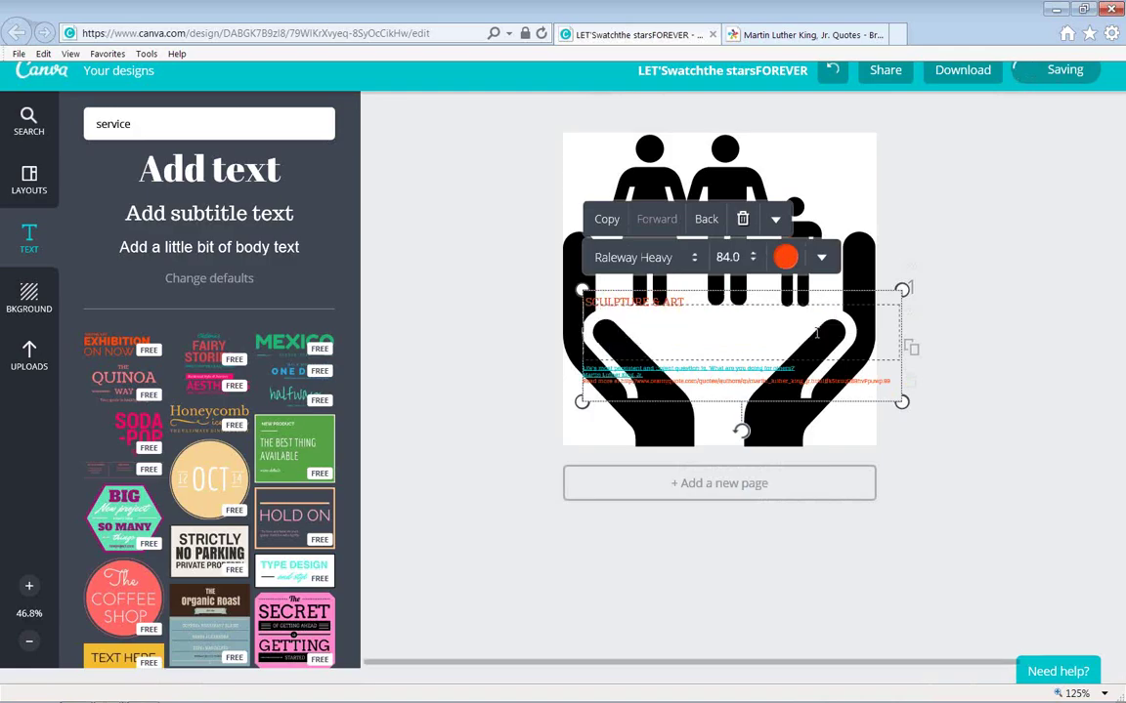
click(662, 298)
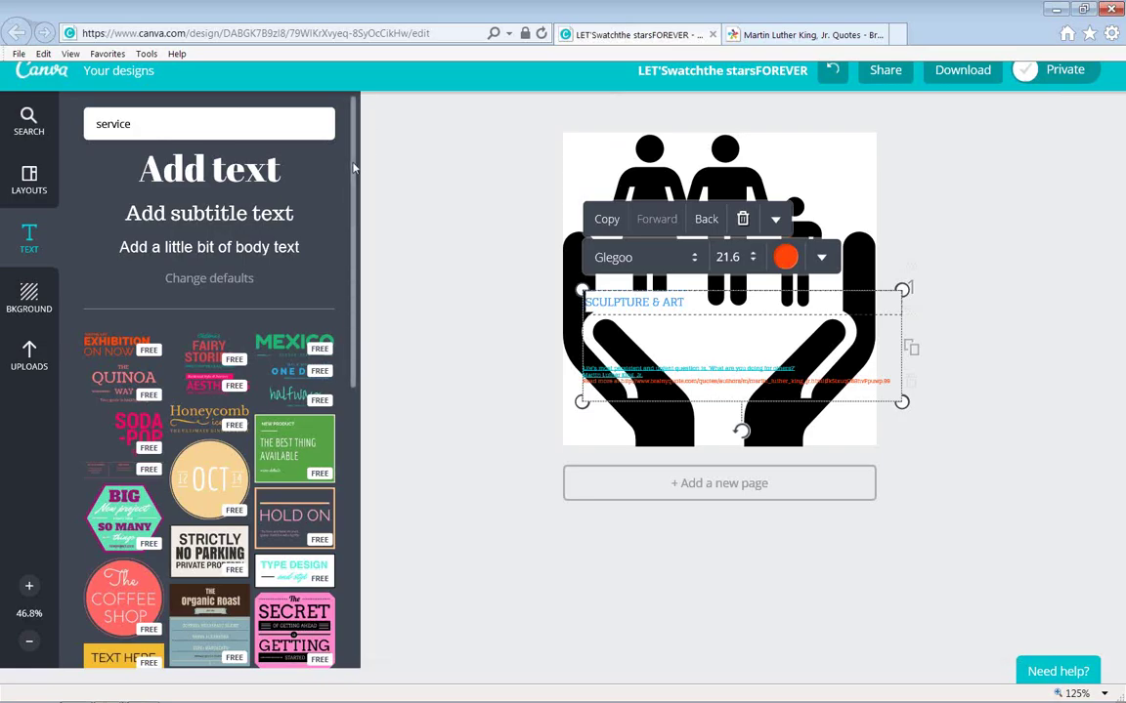
Go back to Your designs, briefly reopening the stars design, then open HORIZONS in a new window.
click(47, 74)
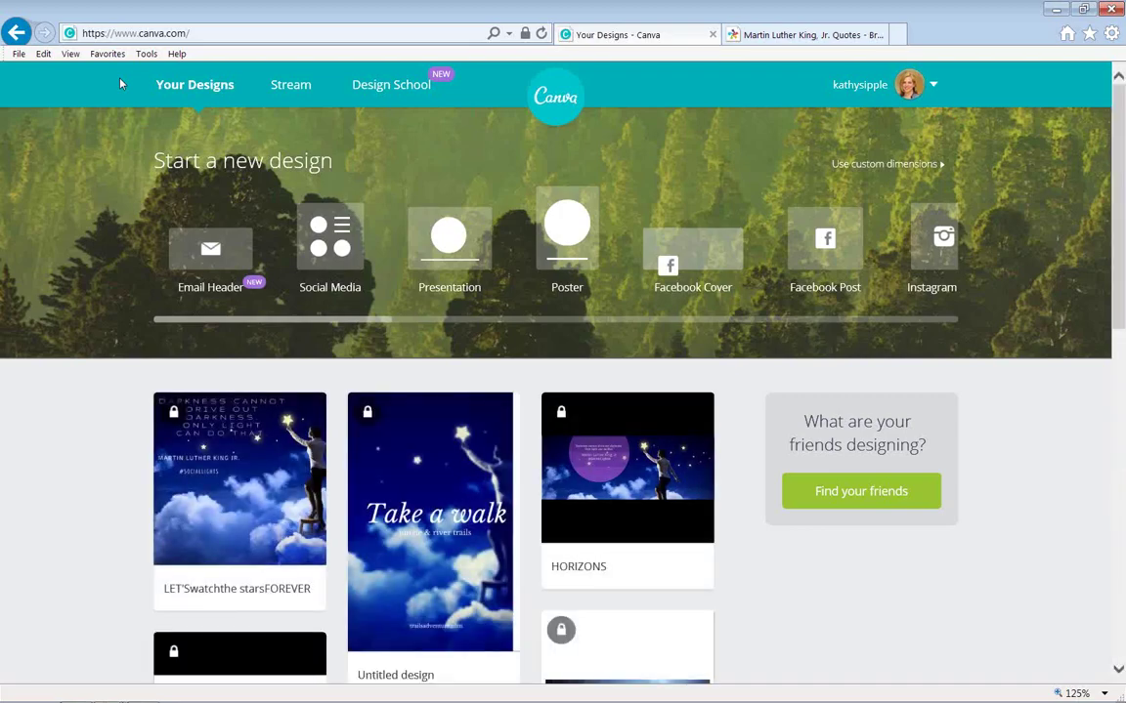
shift+click(275, 475)
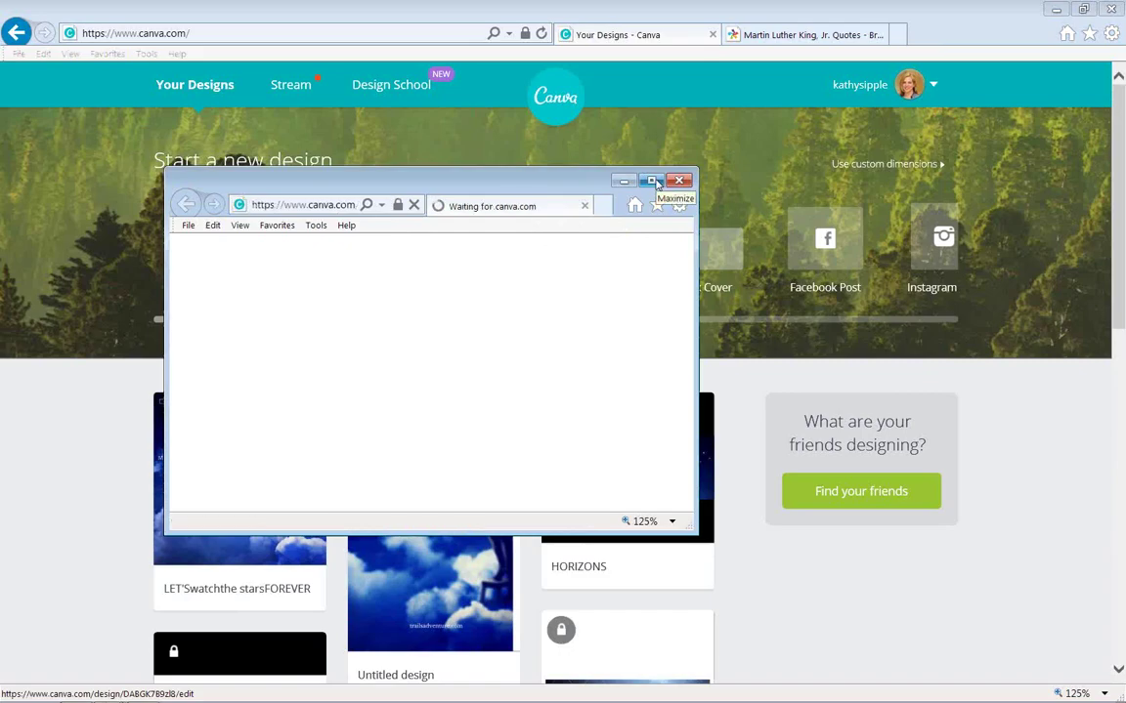
click(652, 182)
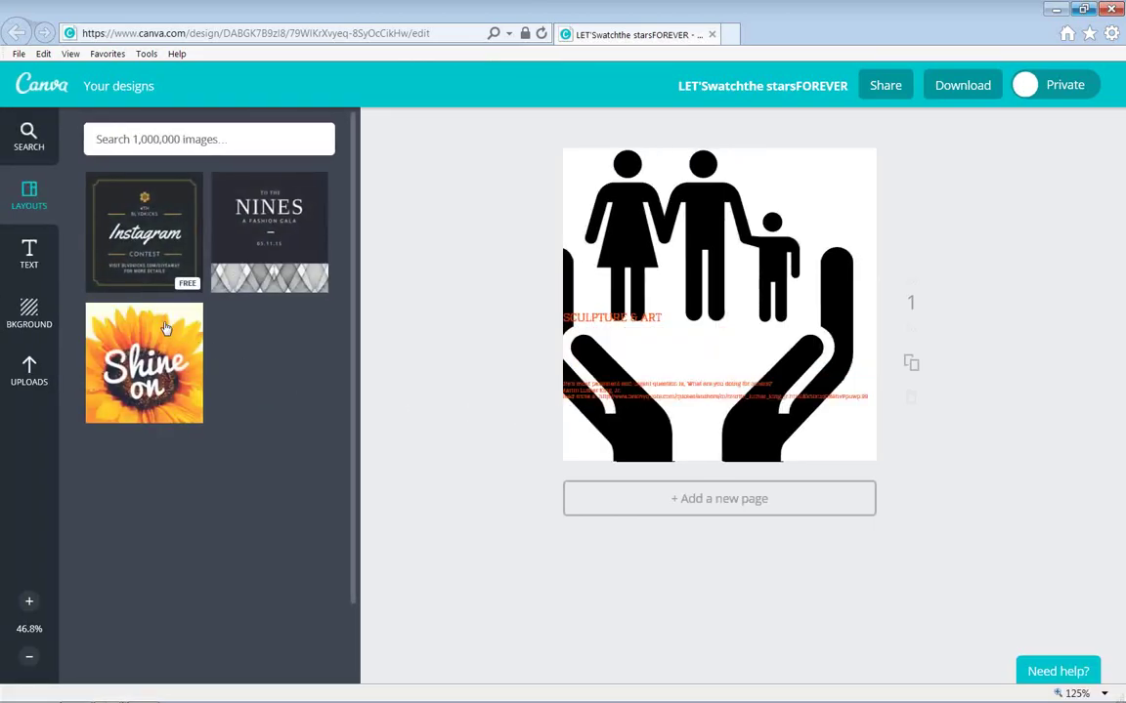
click(120, 87)
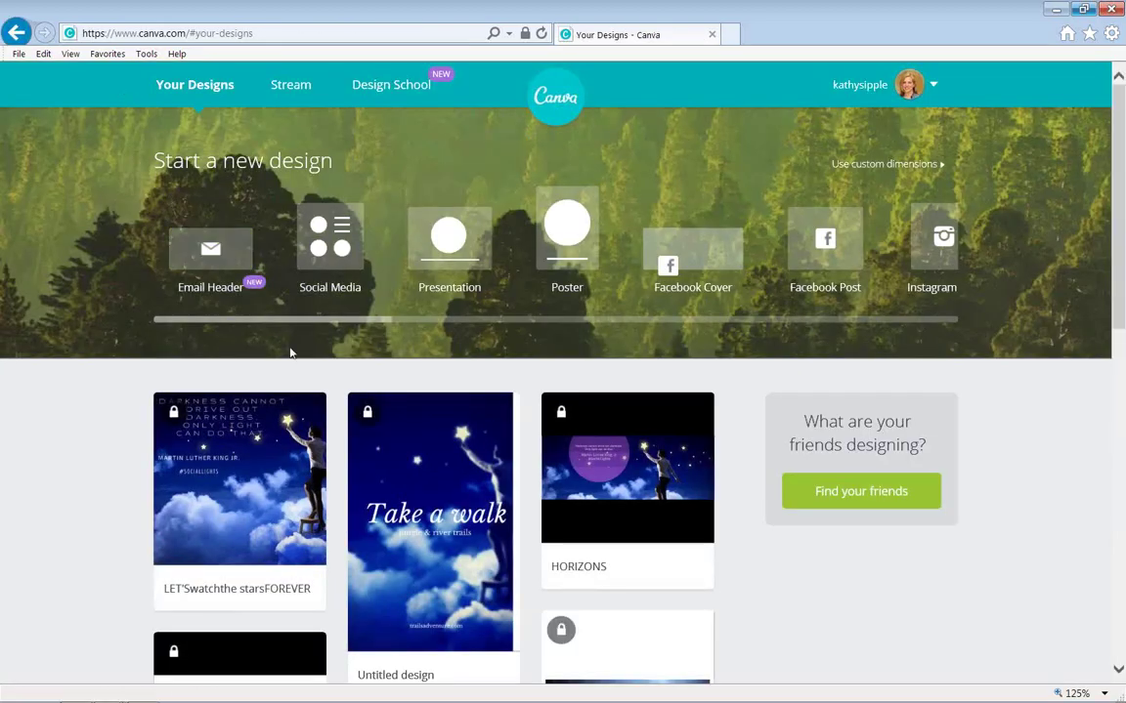
click(618, 487)
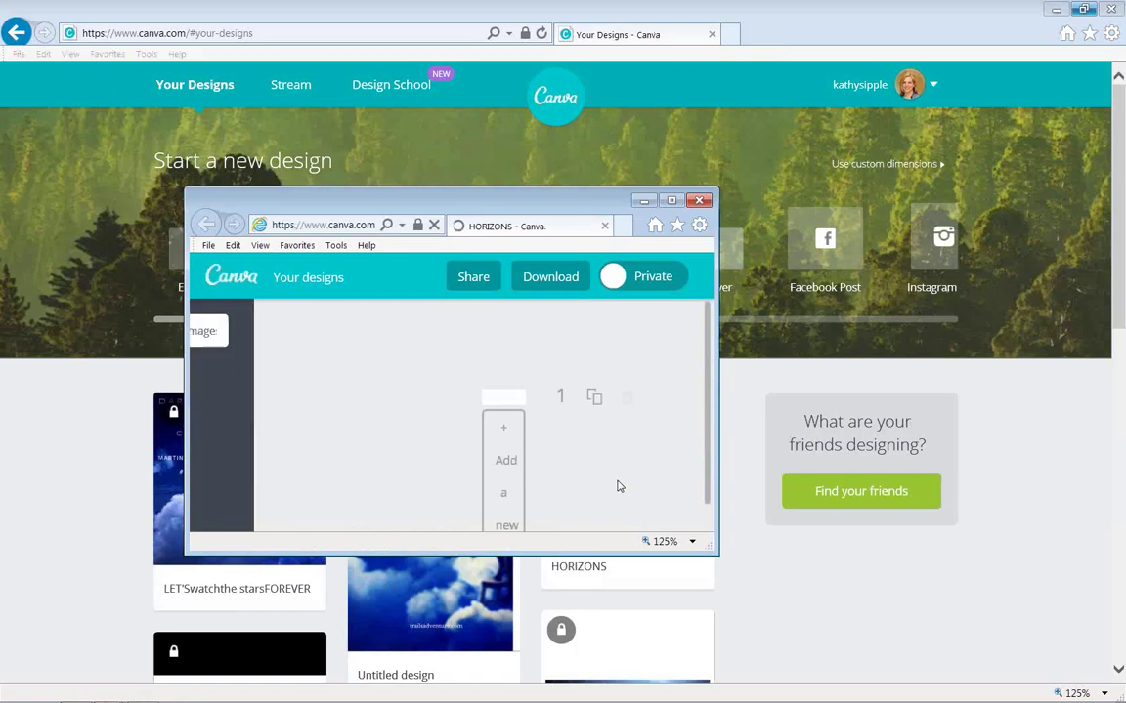
Maximize the HORIZONS editor window and show the Layouts suggestions.
click(671, 202)
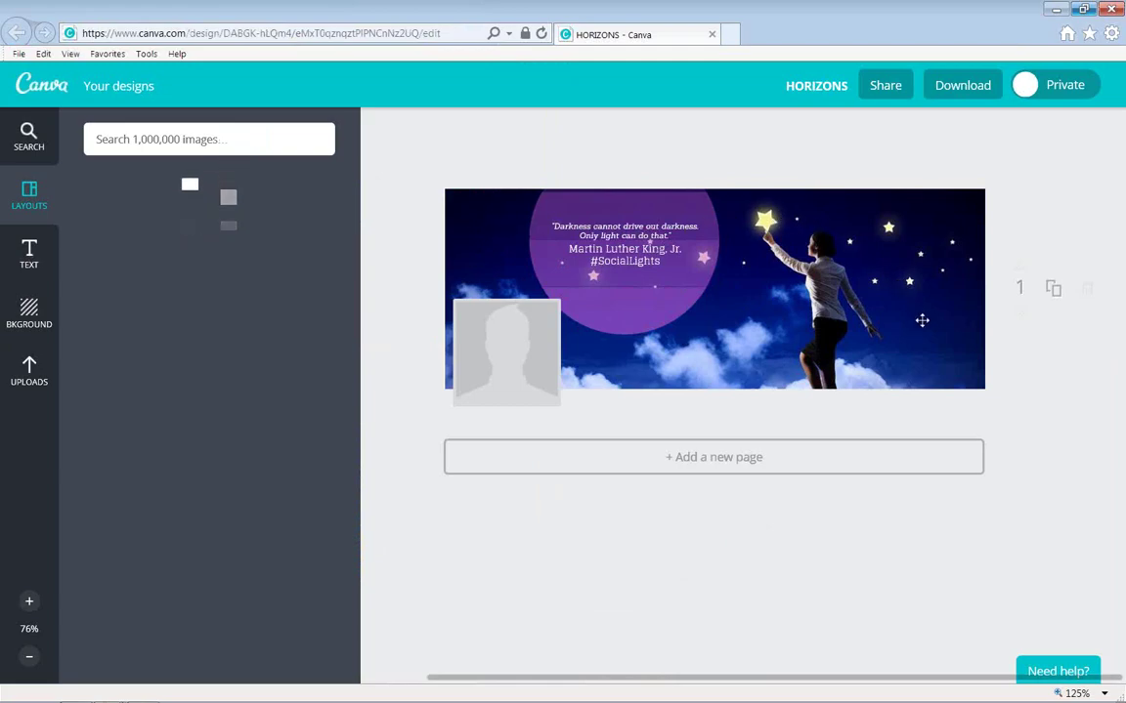
click(23, 191)
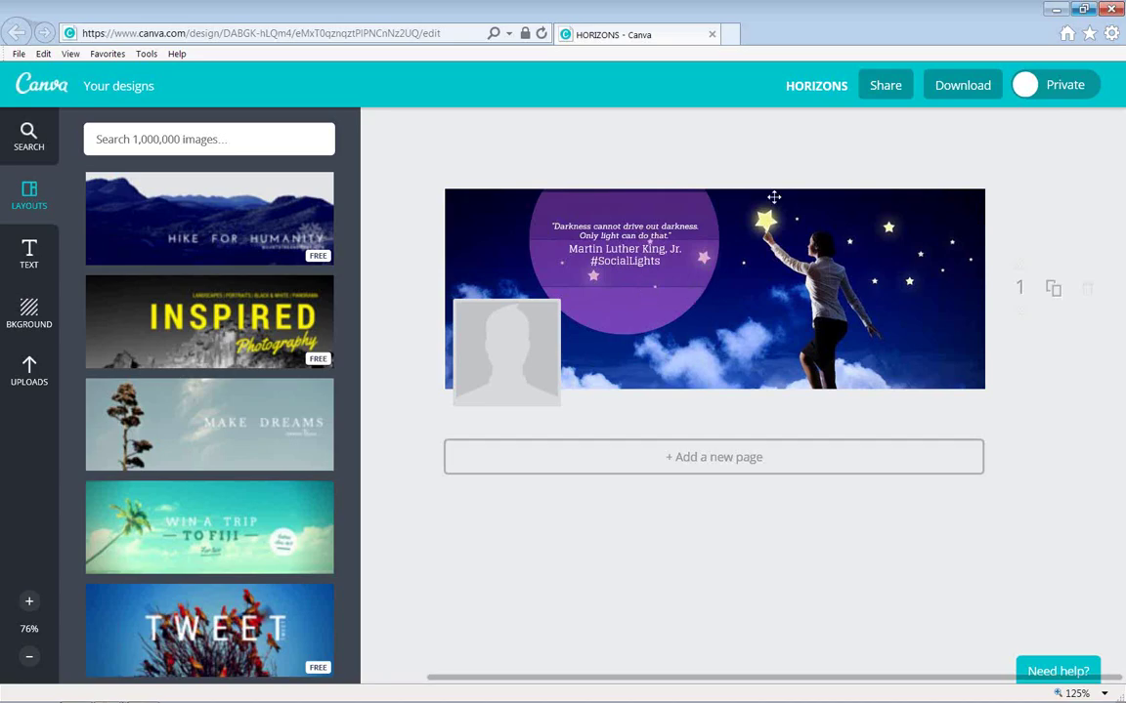
Open a new browser tab and search for twitter.com from the address bar.
click(731, 35)
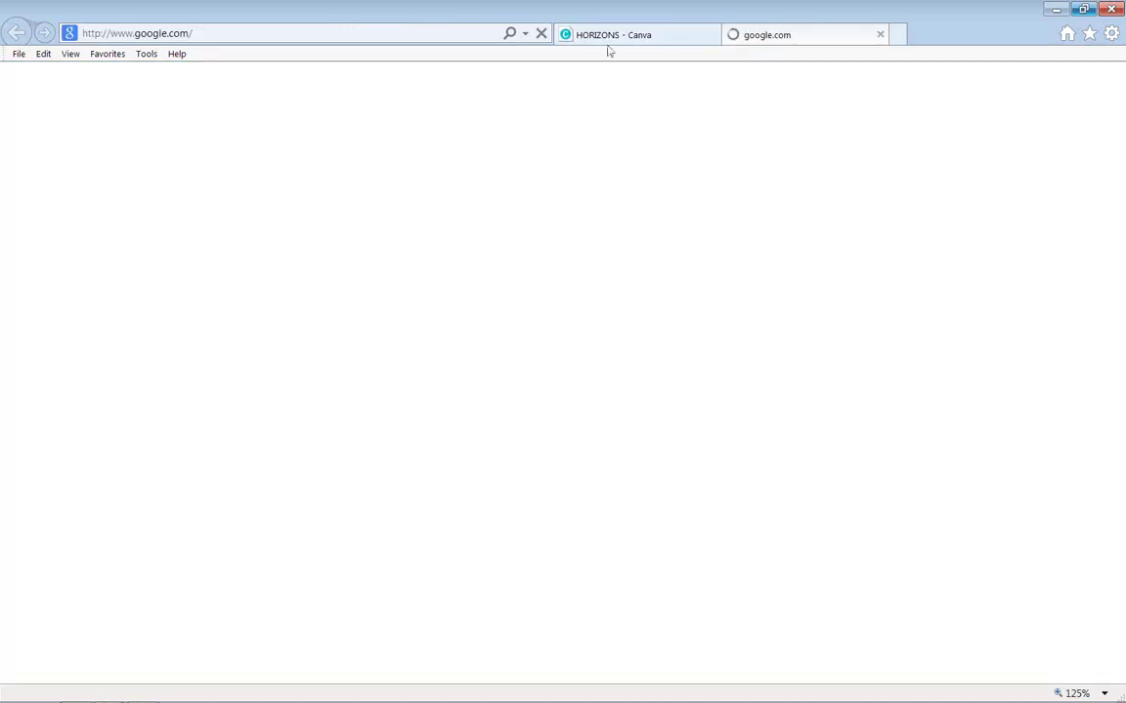
click(267, 34)
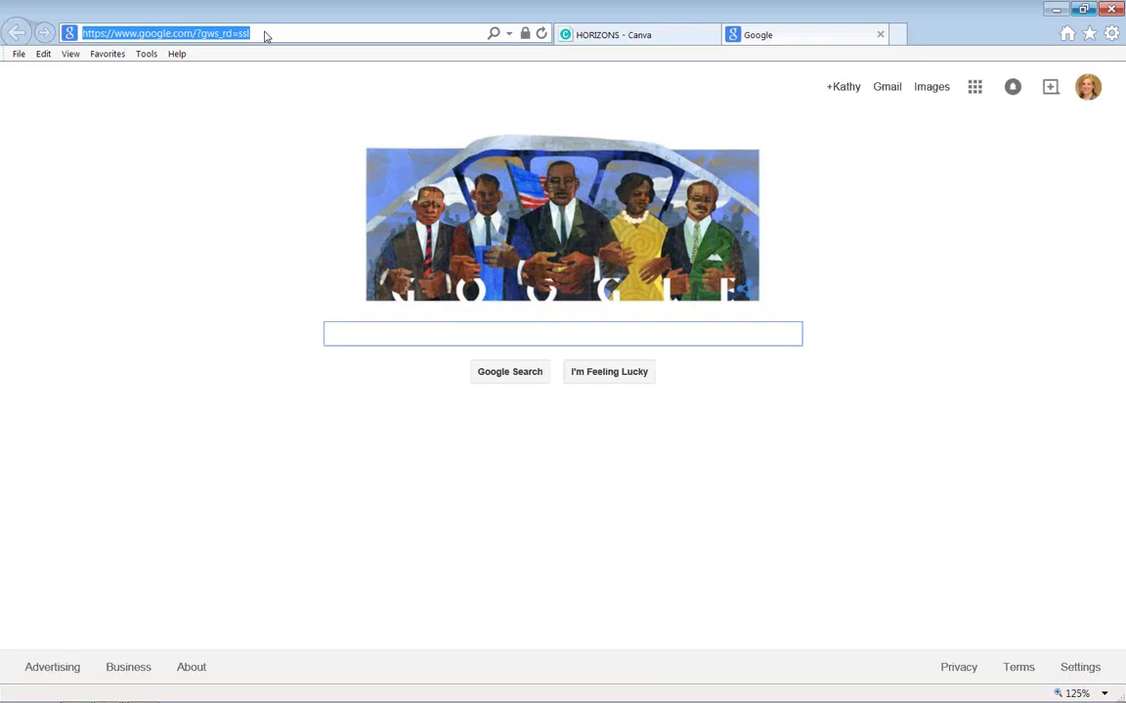
text(twitter.com)
key(Return)
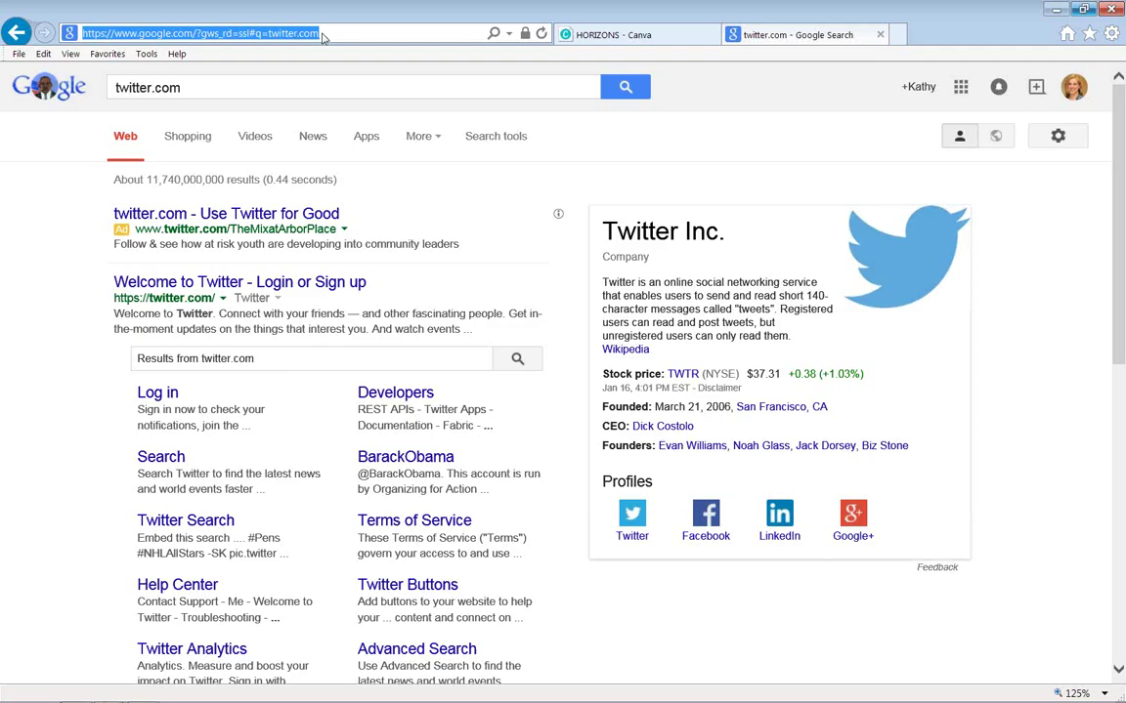
Enter twitter.com in the address bar again to load Twitter's sign-in page.
click(323, 37)
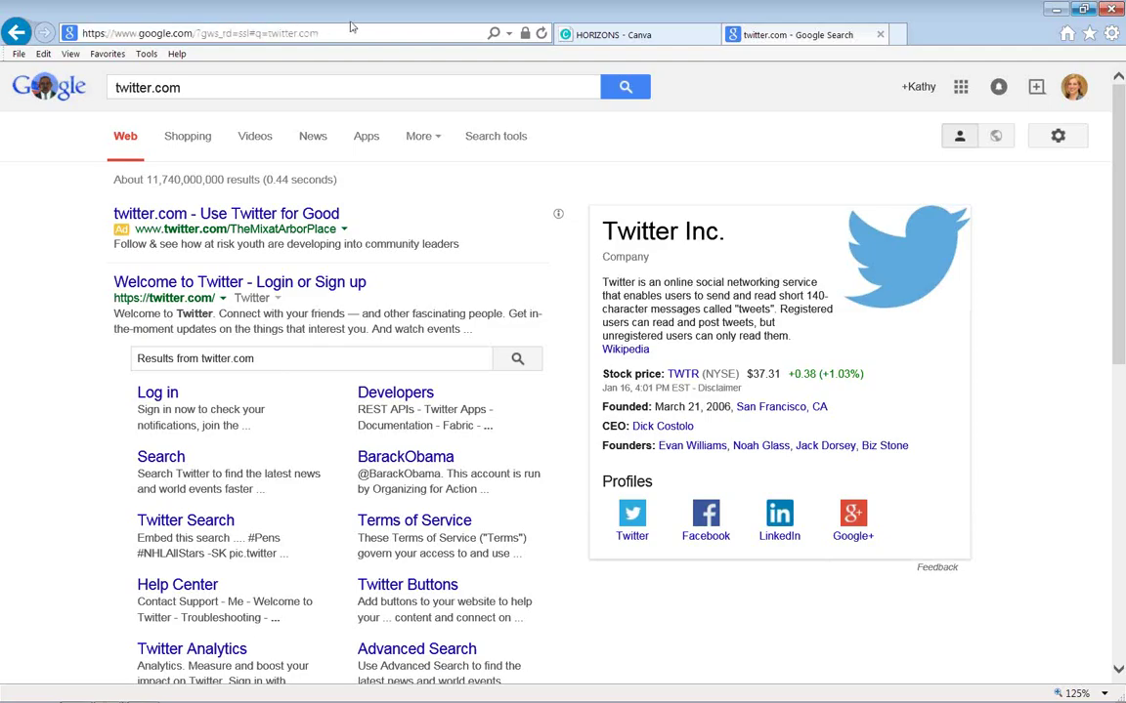
click(286, 43)
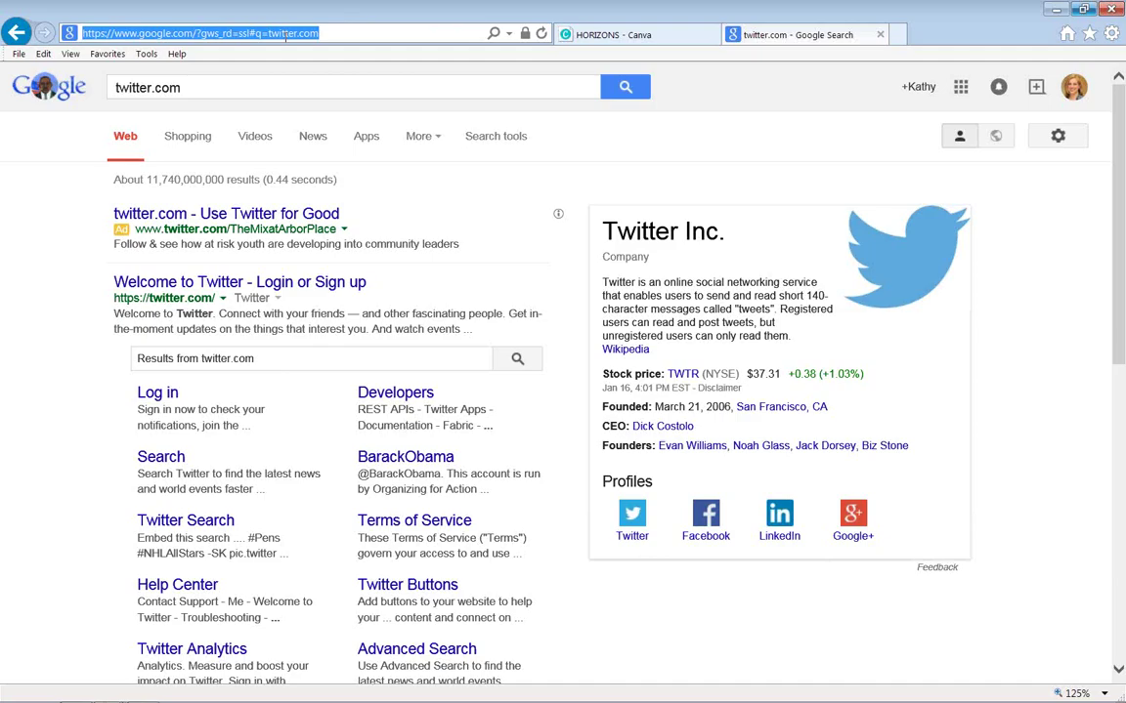
text(twitter)
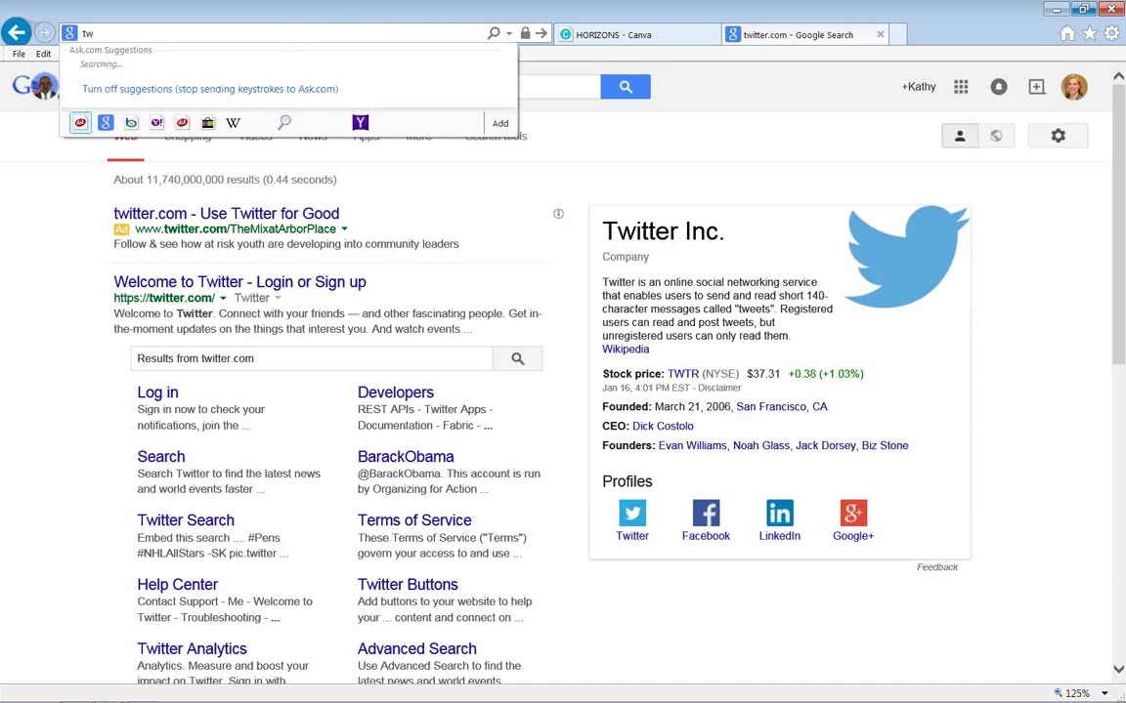
text(.com)
key(Return)
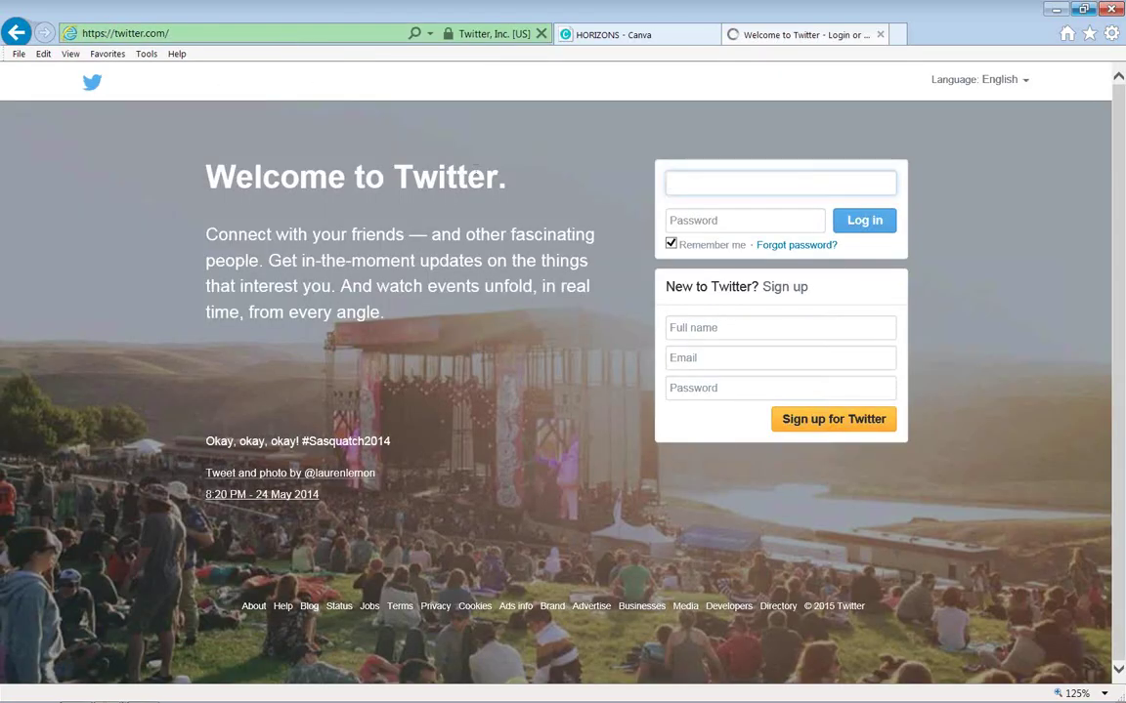
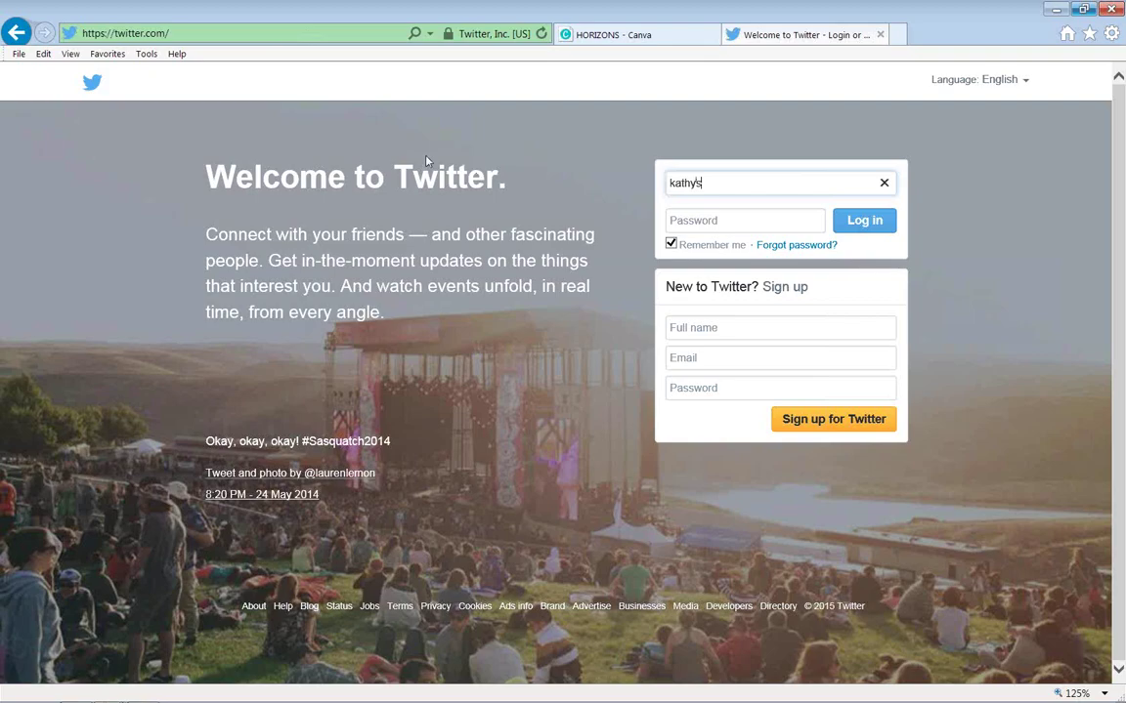
Sign in to Twitter with the account's username and password, then return to the HORIZONS Canva tab.
key(Tab)
text(•)
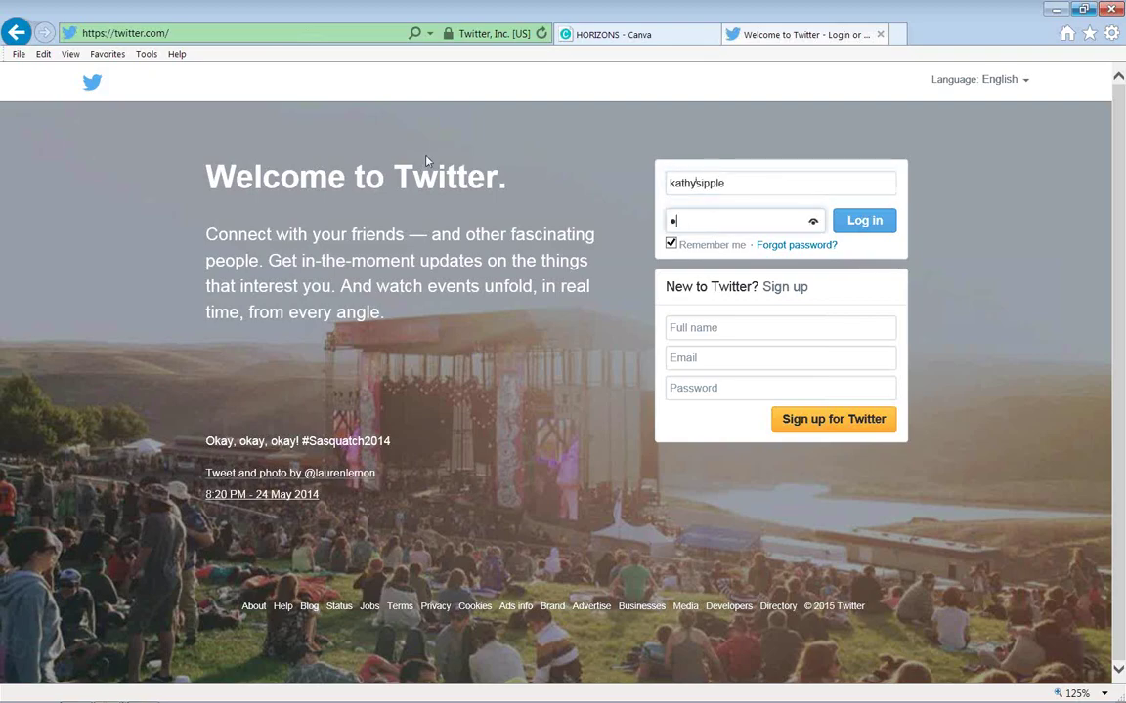
text(•••••••)
key(Return)
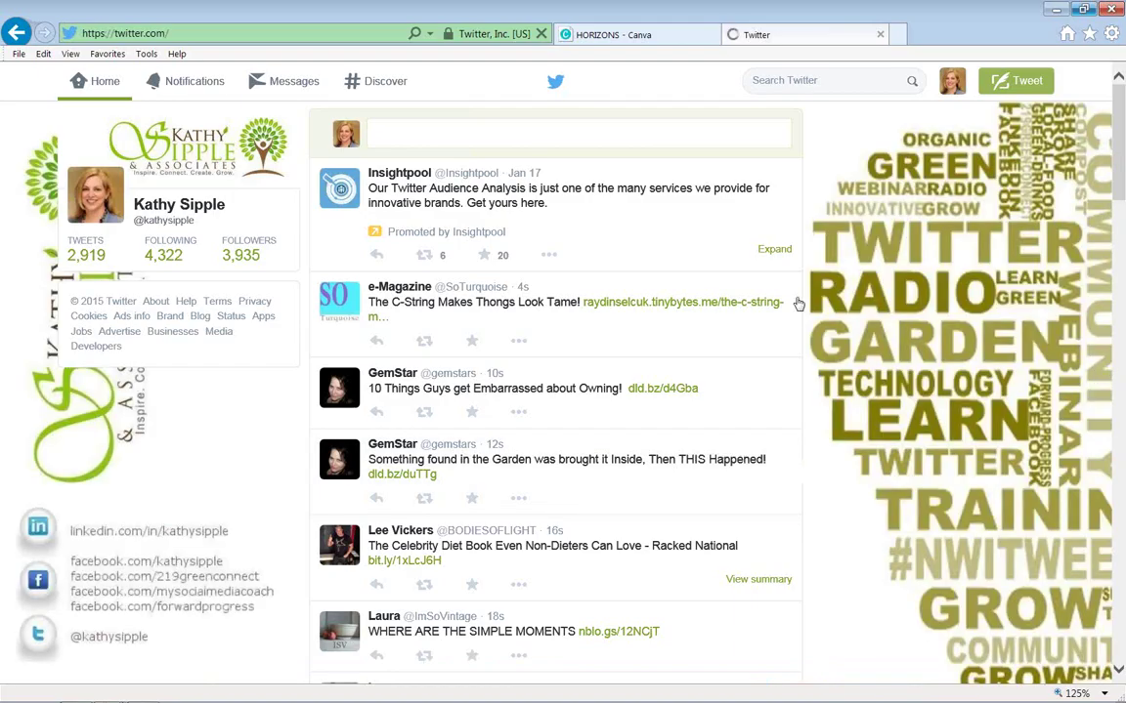
click(640, 36)
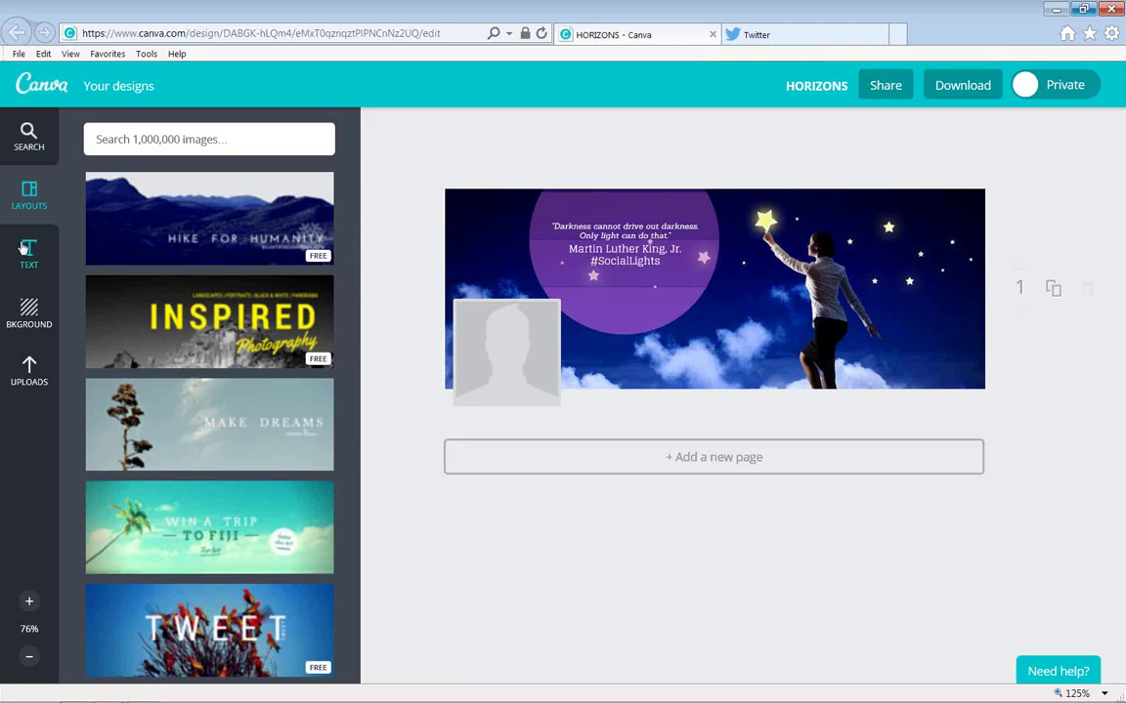
From Your designs, scroll to the Social Lights design and open it full-size in a new window.
click(29, 137)
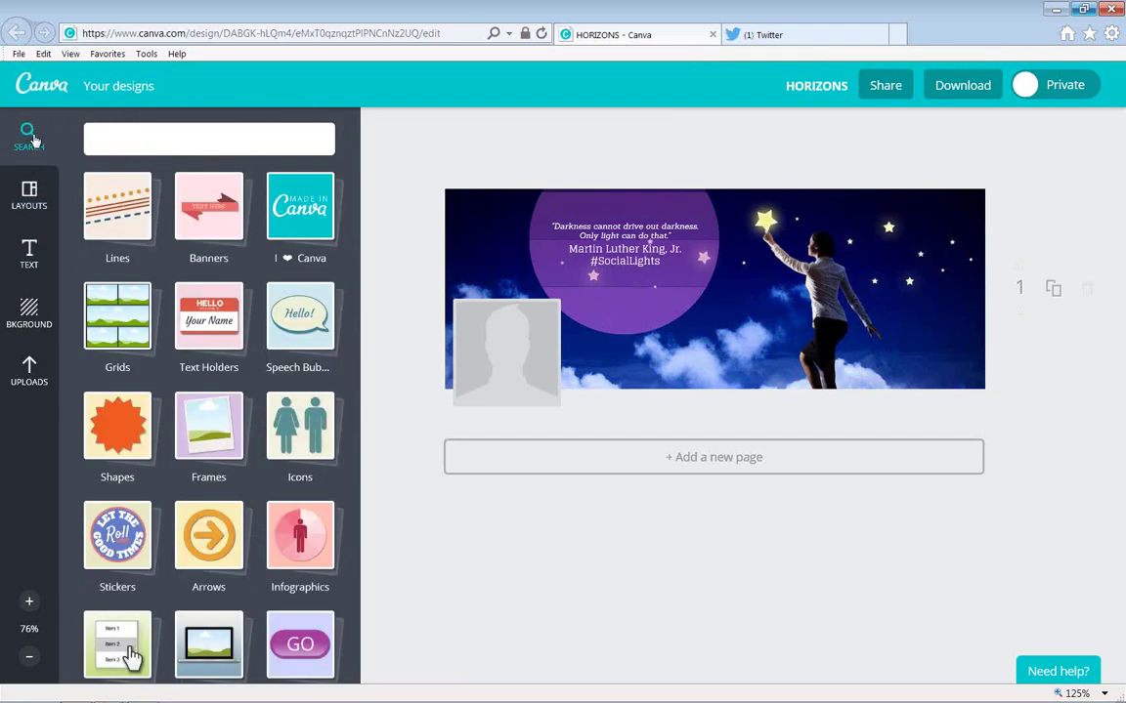
click(121, 98)
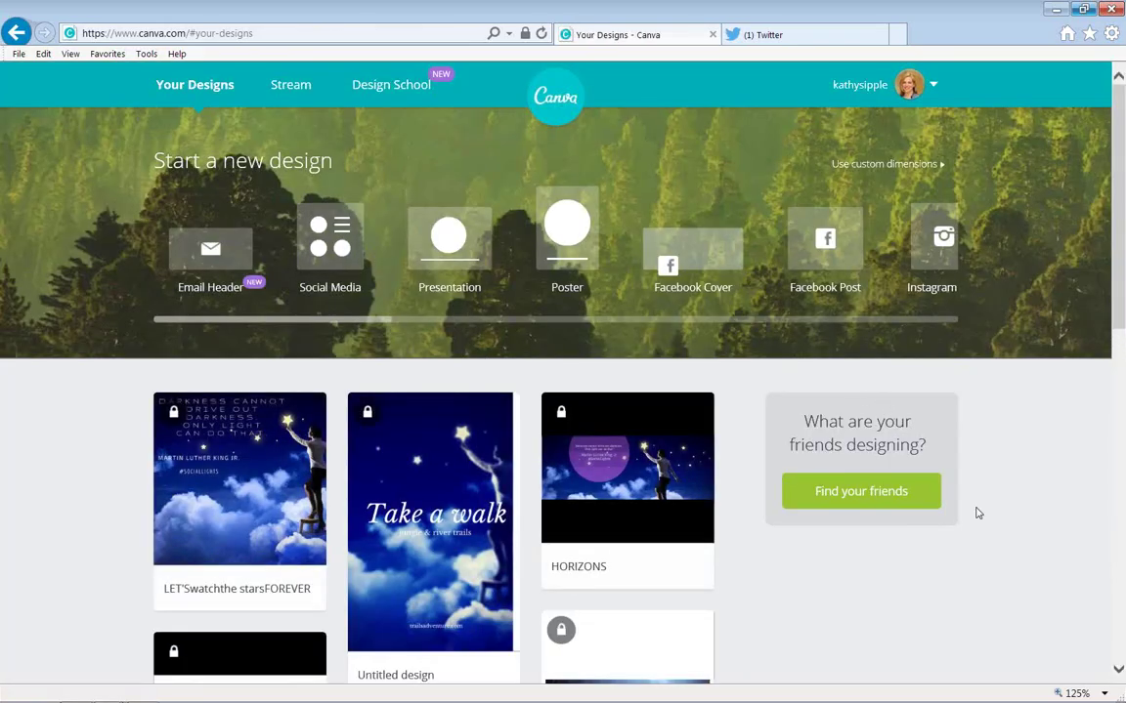
scroll(1114, 667, down, 5)
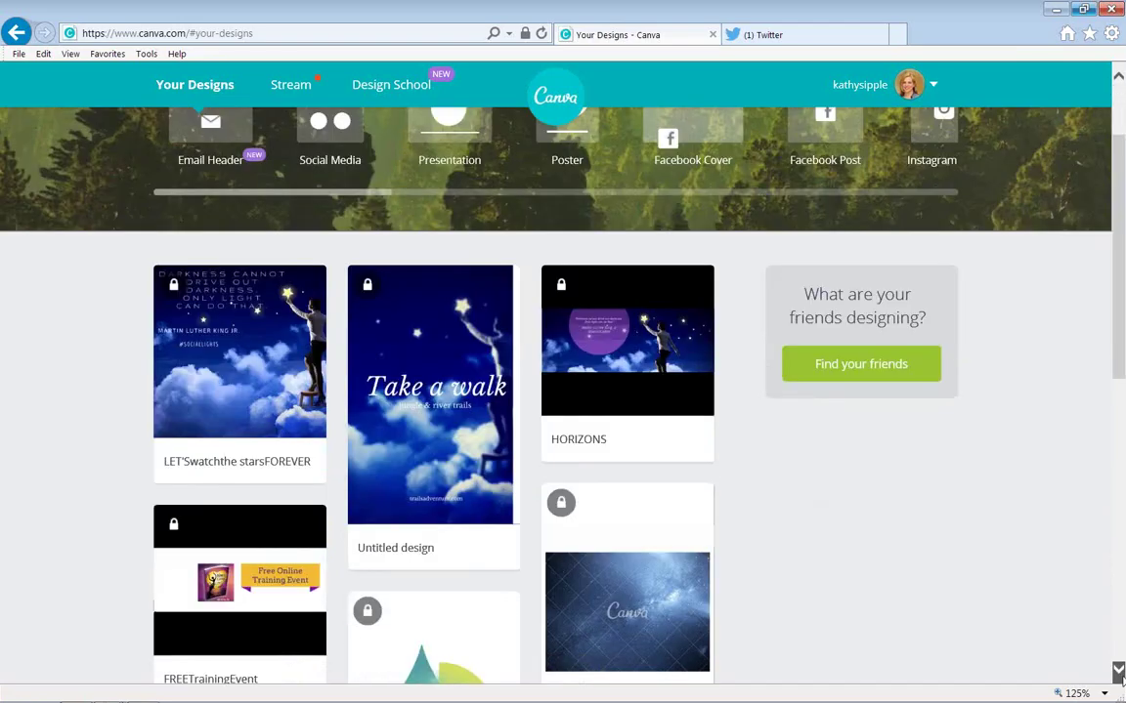
scroll(1119, 672, down, 5)
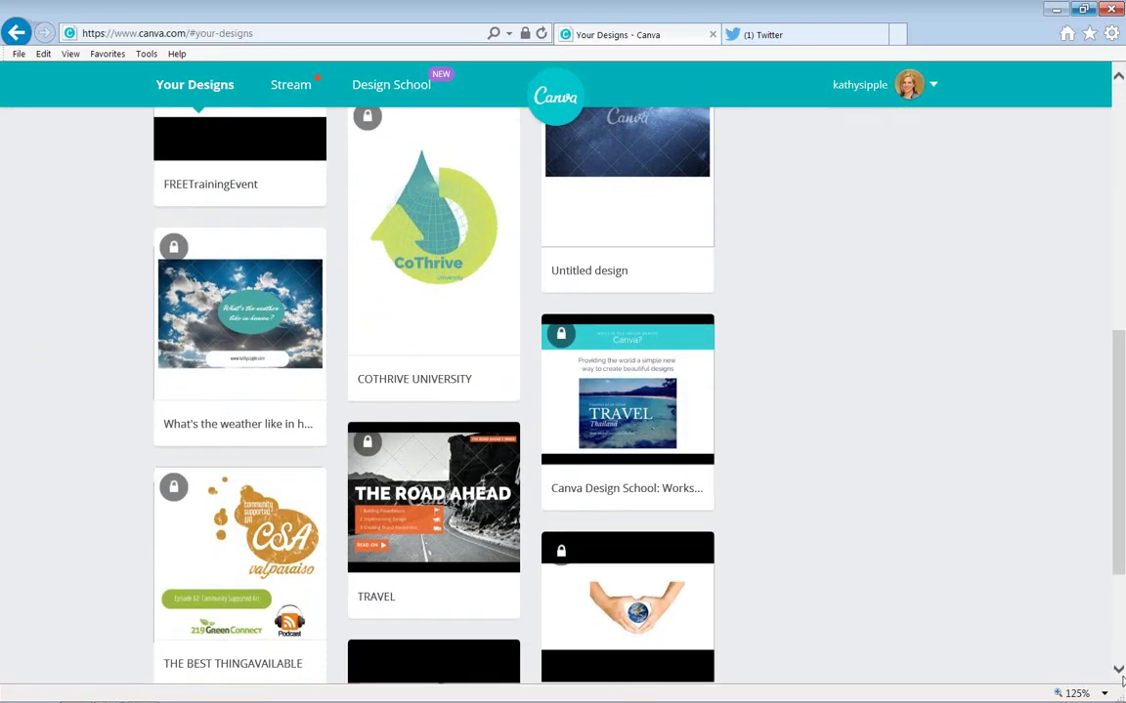
scroll(1119, 672, down, 4)
mouse_move(439, 495)
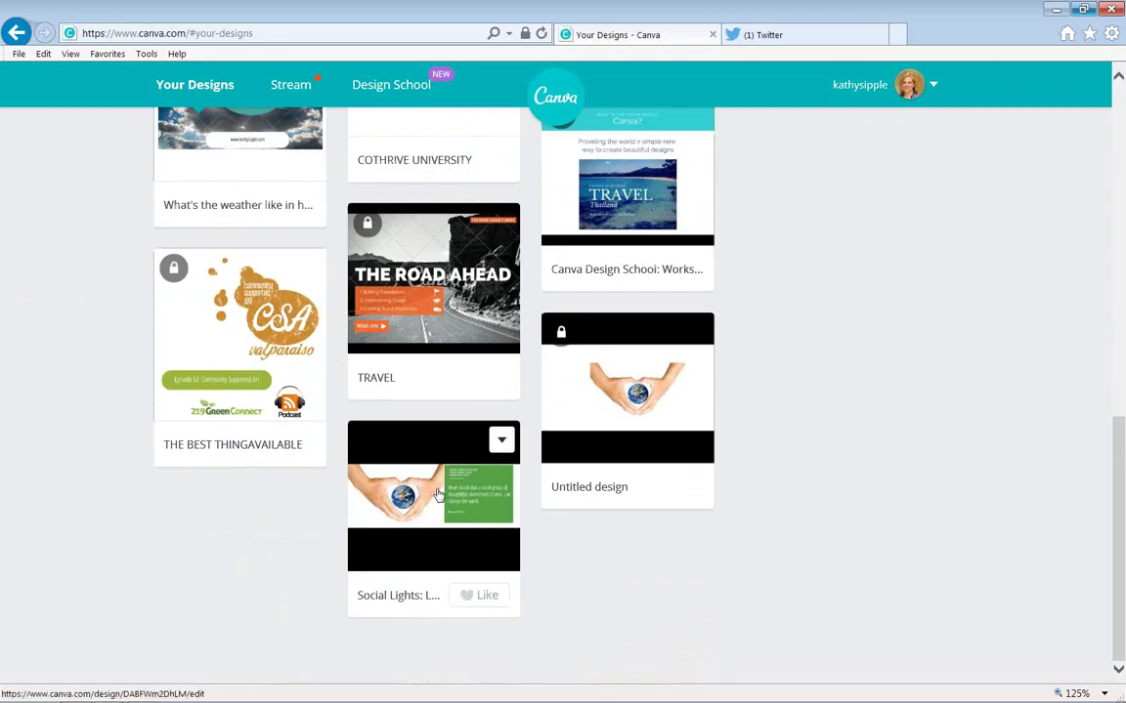
click(439, 495)
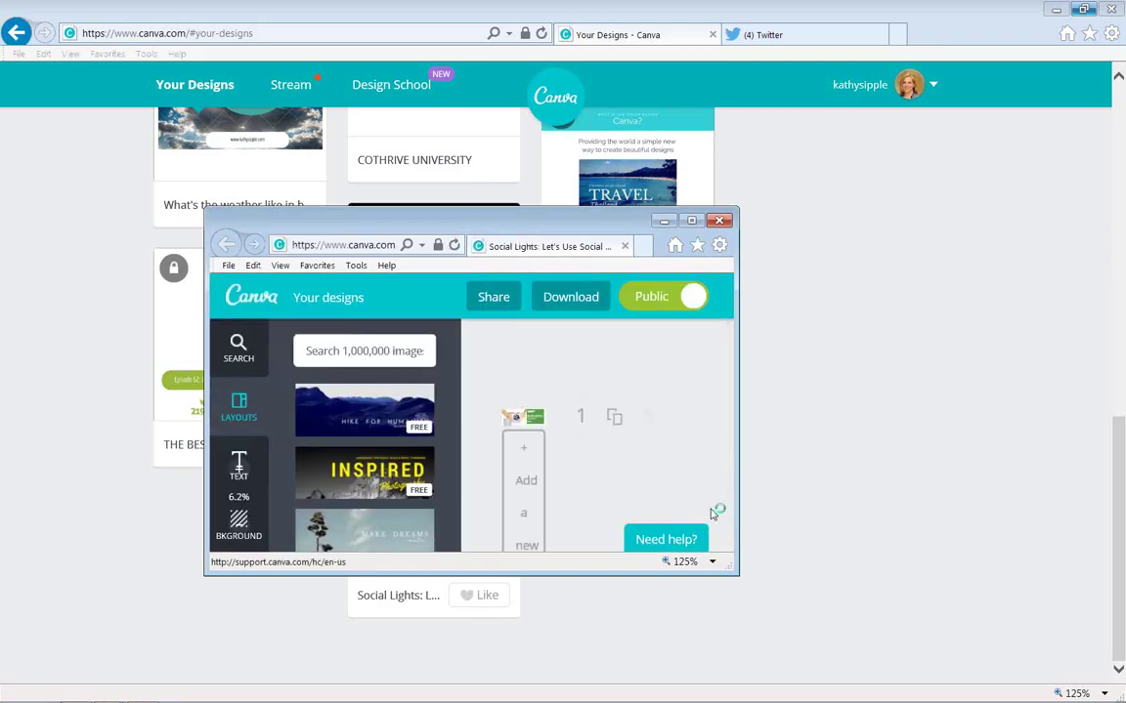
click(692, 220)
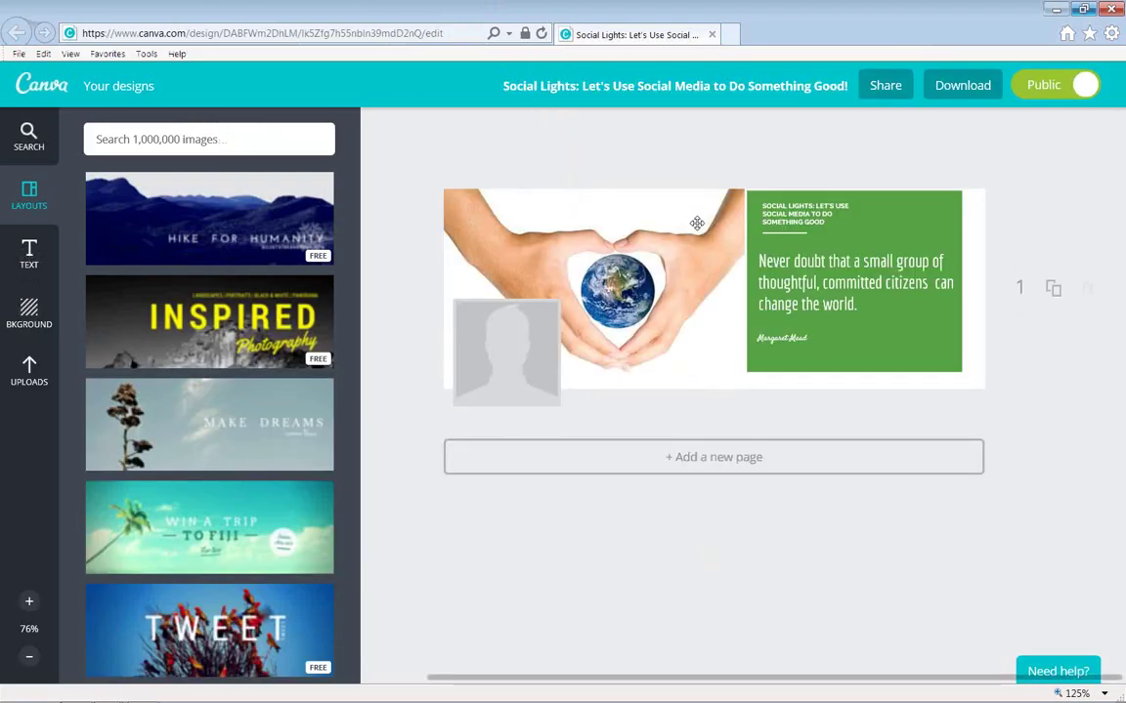
Select the earth-in-hands photo on the Social Lights canvas.
click(592, 287)
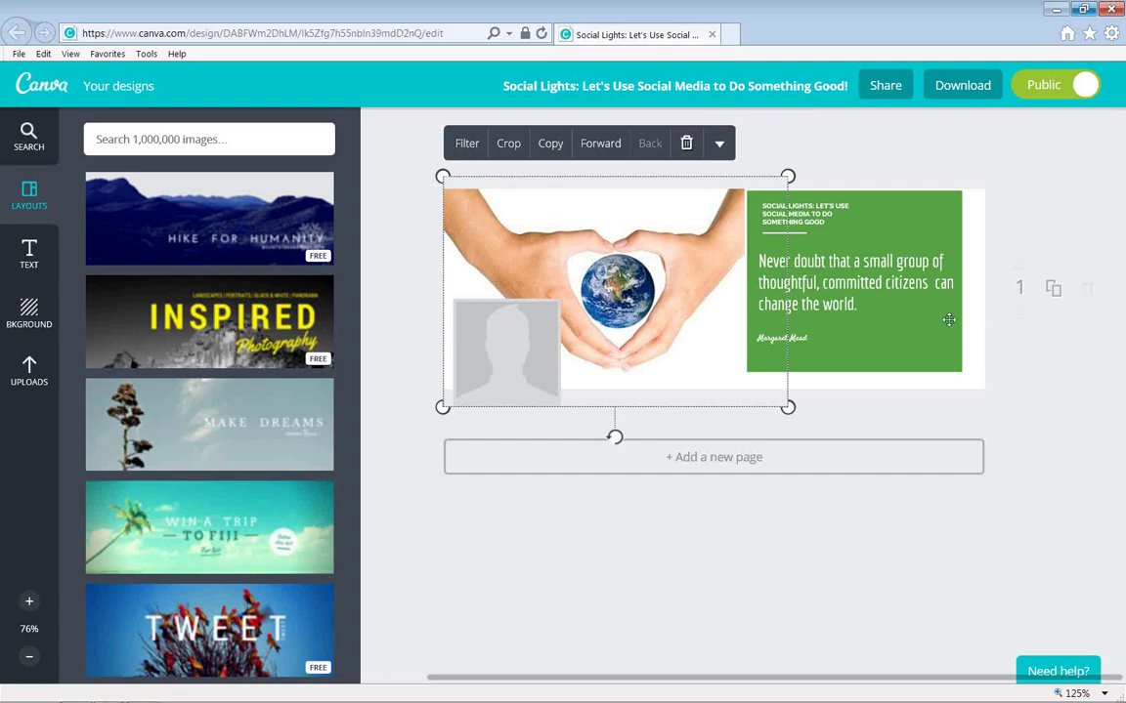
mouse_move(1067, 698)
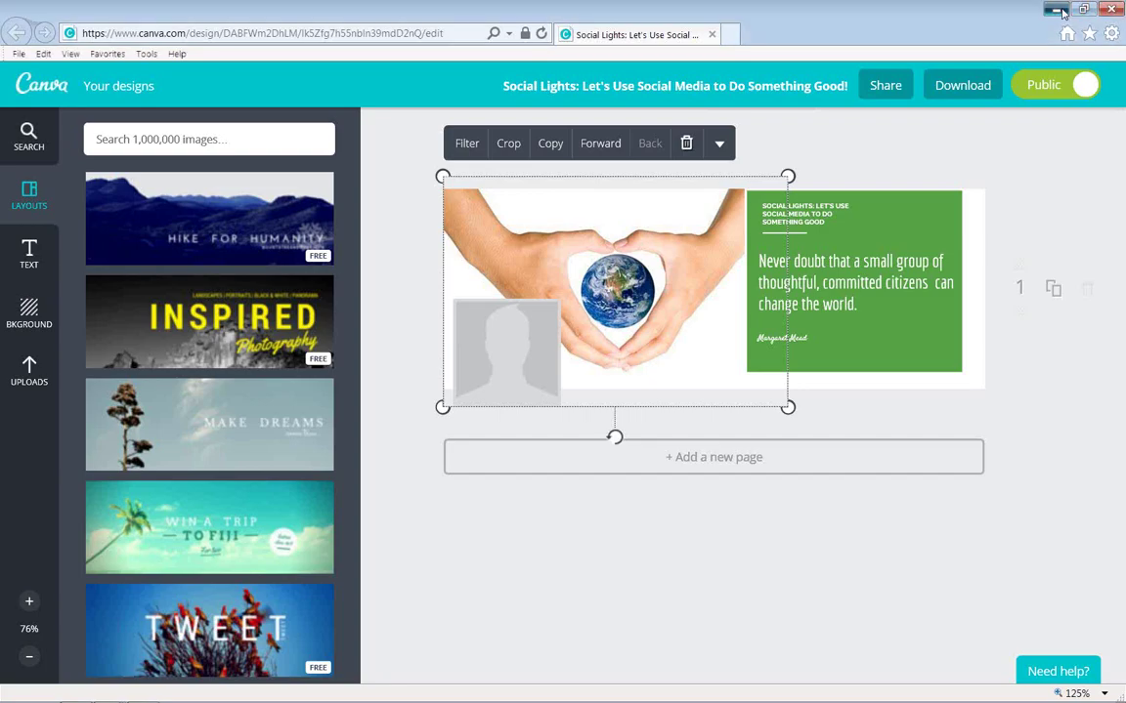
Minimize Canva, switch to Twitter, and load a realtor's profile by typing their username after twitter.com/.
click(1057, 11)
click(833, 39)
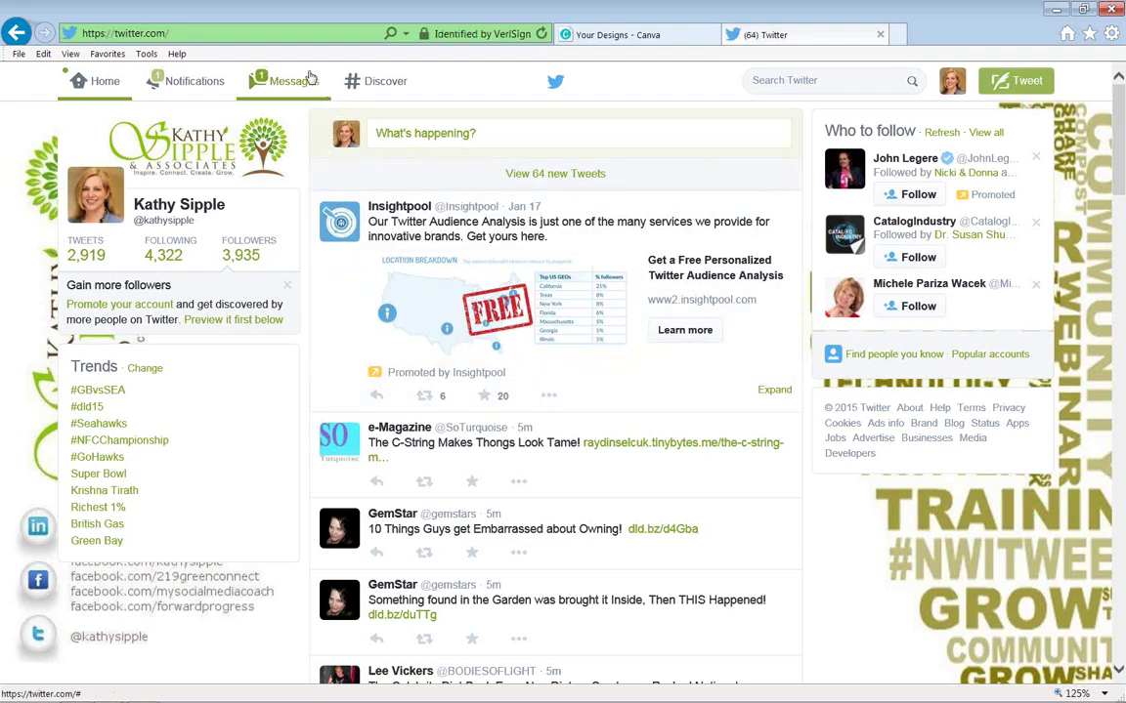
click(205, 33)
click(186, 33)
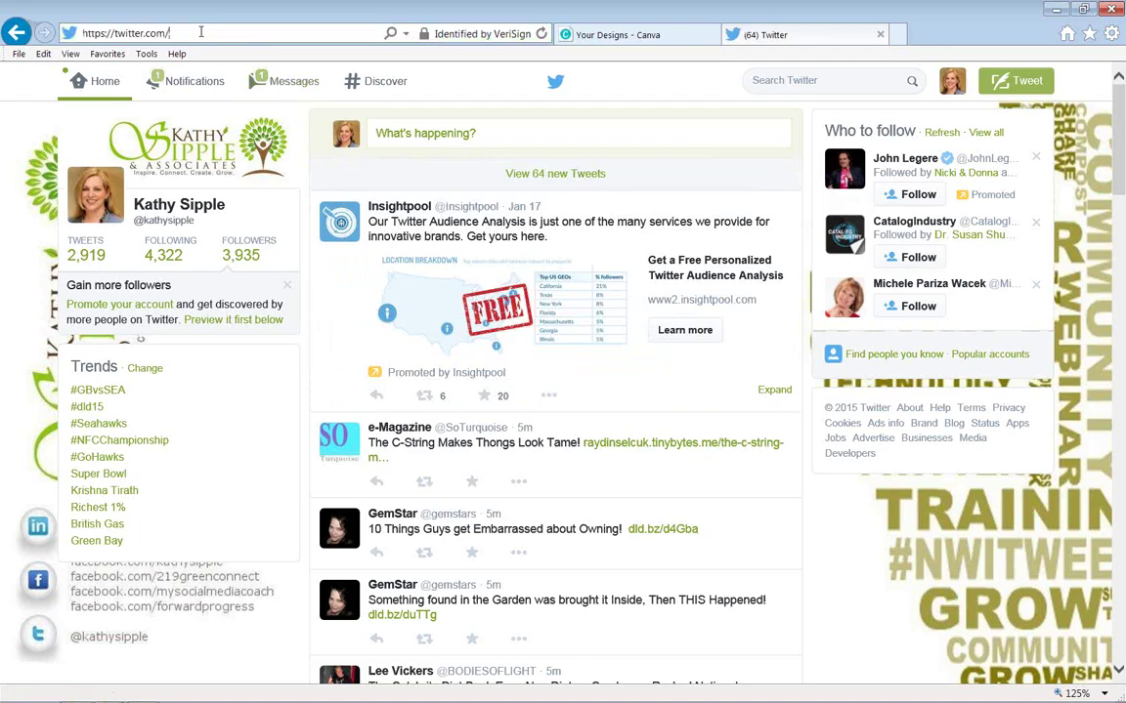
text(iamkar)
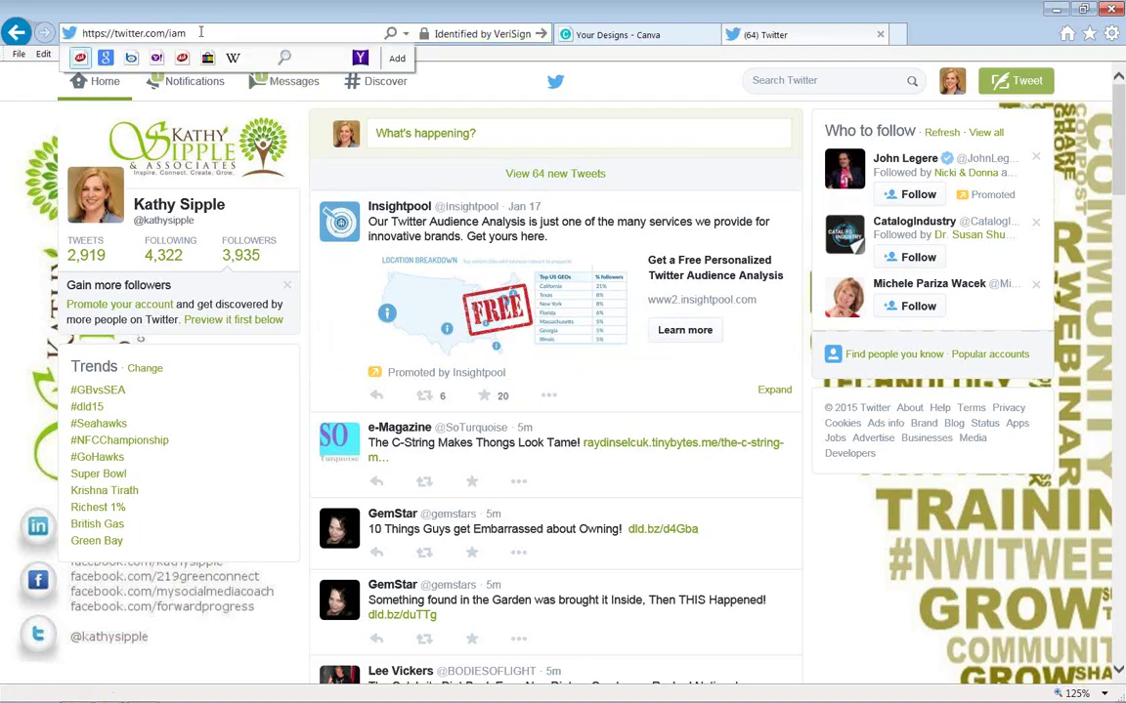
key(Escape)
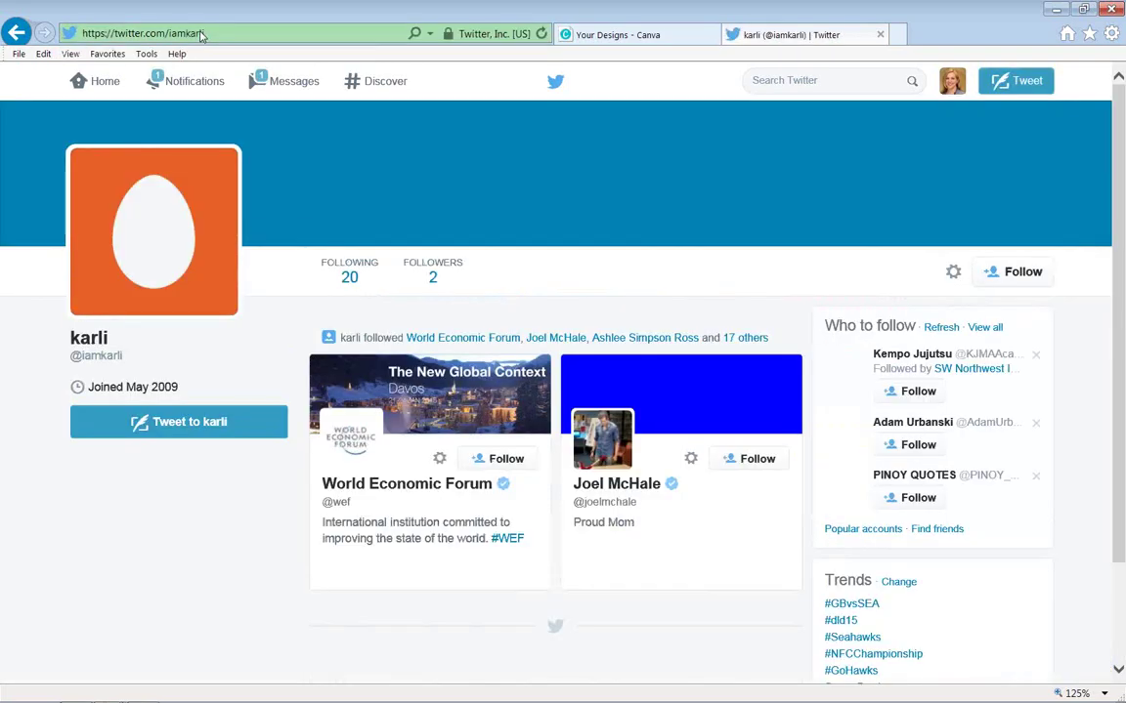
click(212, 32)
click(219, 32)
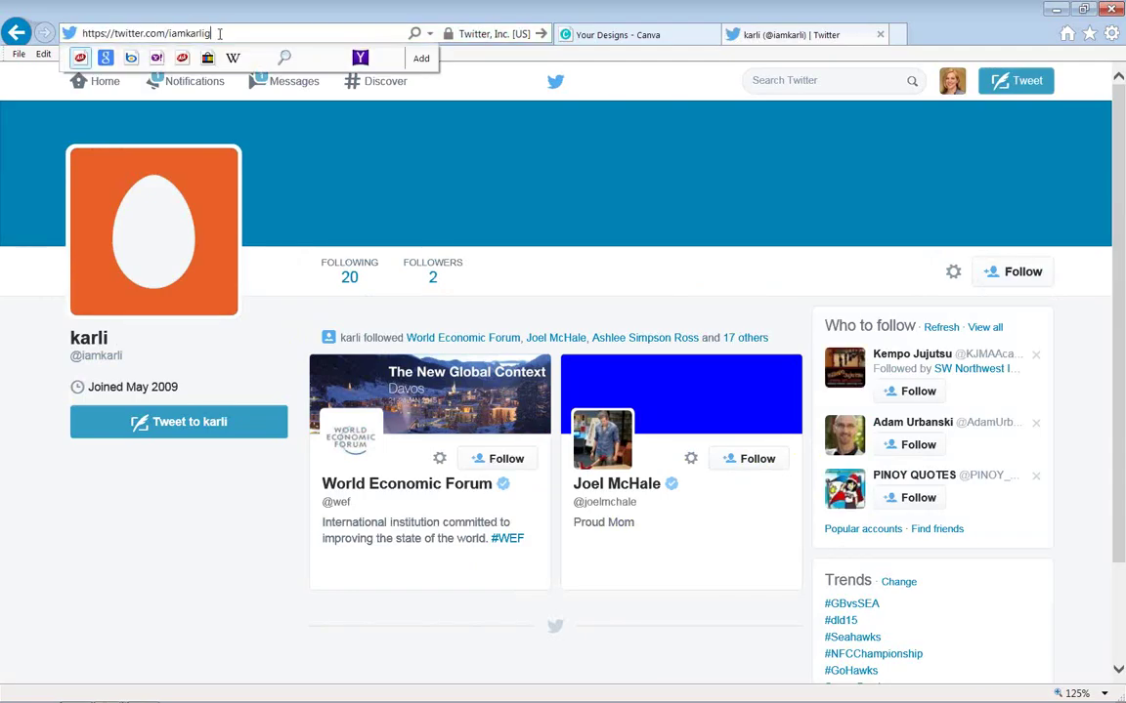
key(Return)
text(grace)
key(Return)
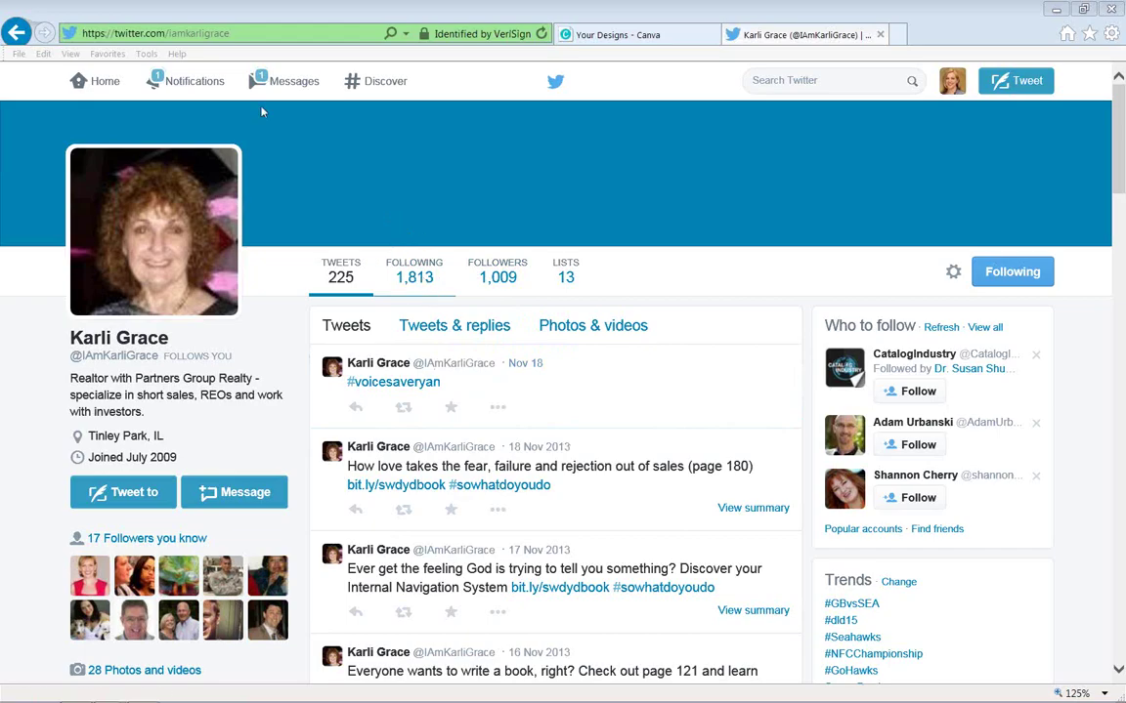
Replace the username in the address with the consultancy's handle, then select its misspelled end after the error page.
click(200, 33)
click(153, 33)
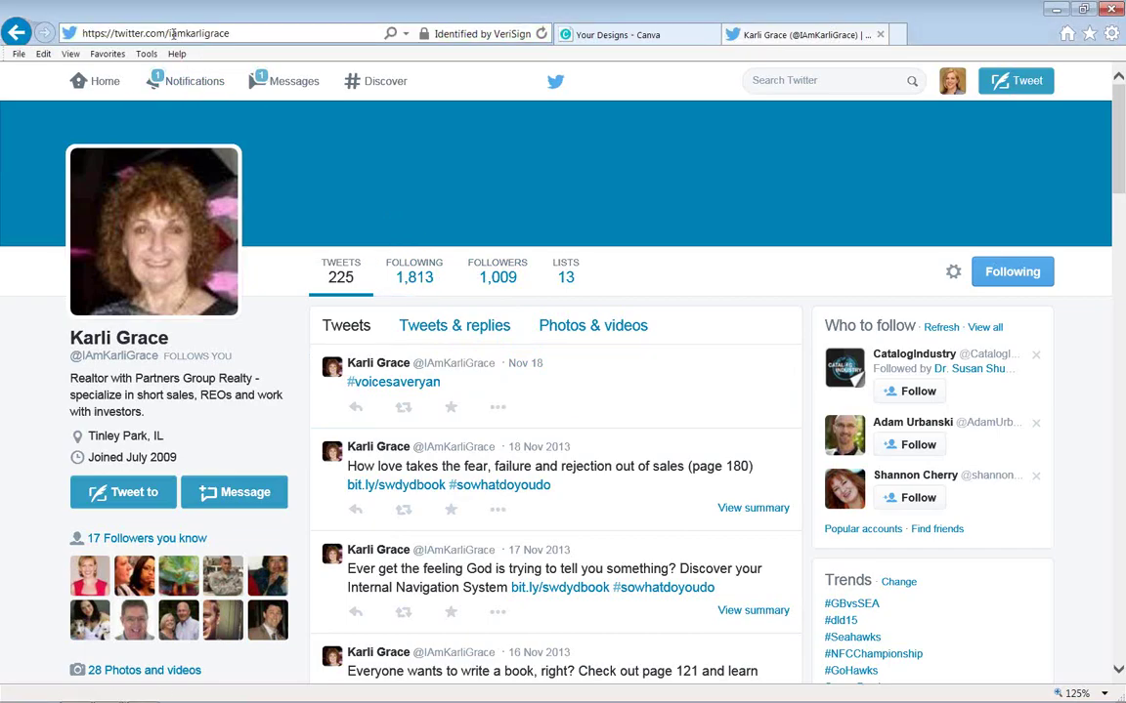
drag(168, 33, 346, 48)
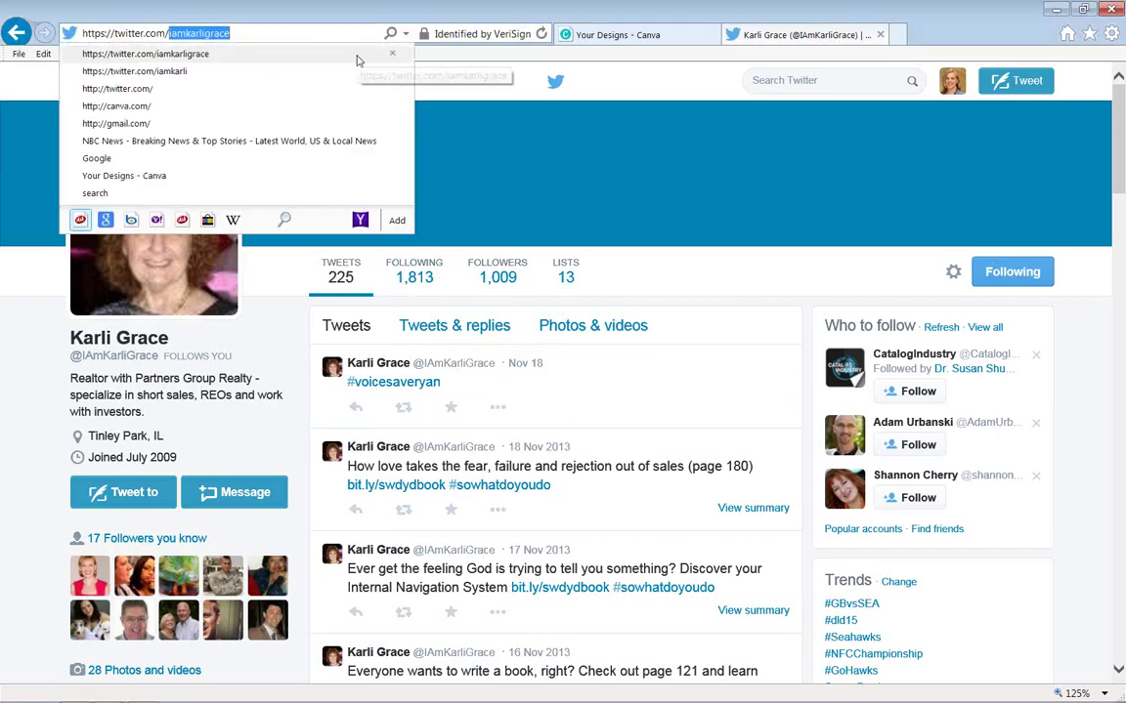
text(karnerera)
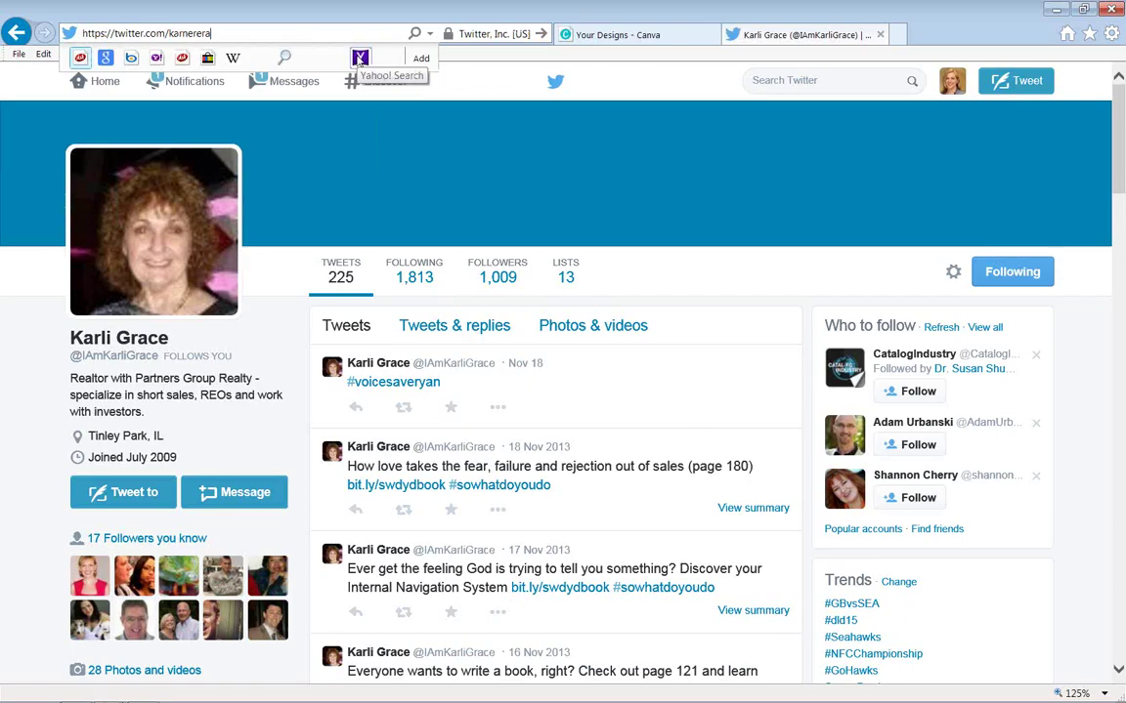
key(Escape)
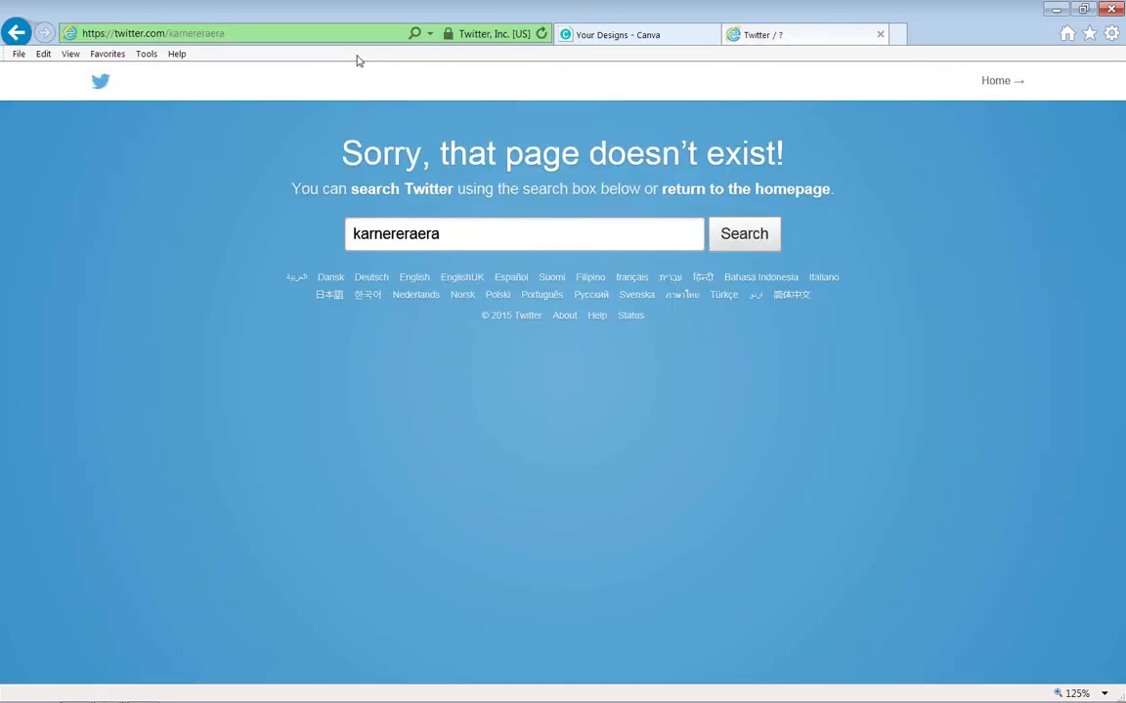
click(195, 33)
click(194, 33)
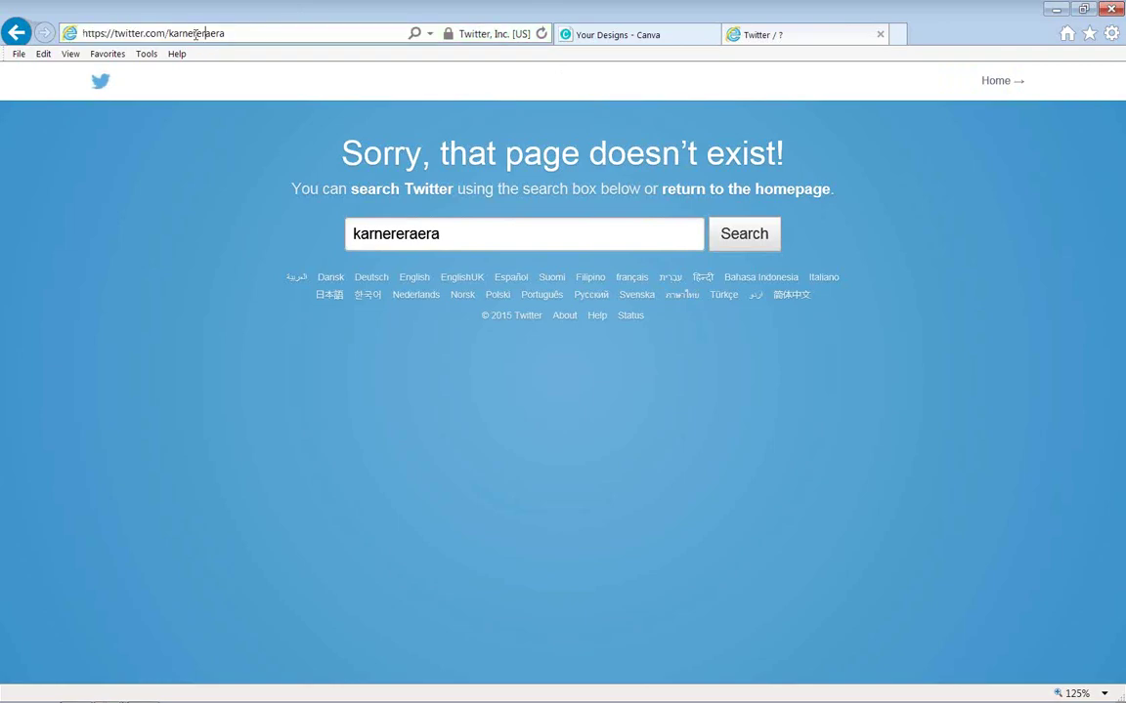
drag(195, 33, 309, 40)
Load the corrected Karnerblue Era profile address and follow the account, bringing it to 20 followers.
text(bl)
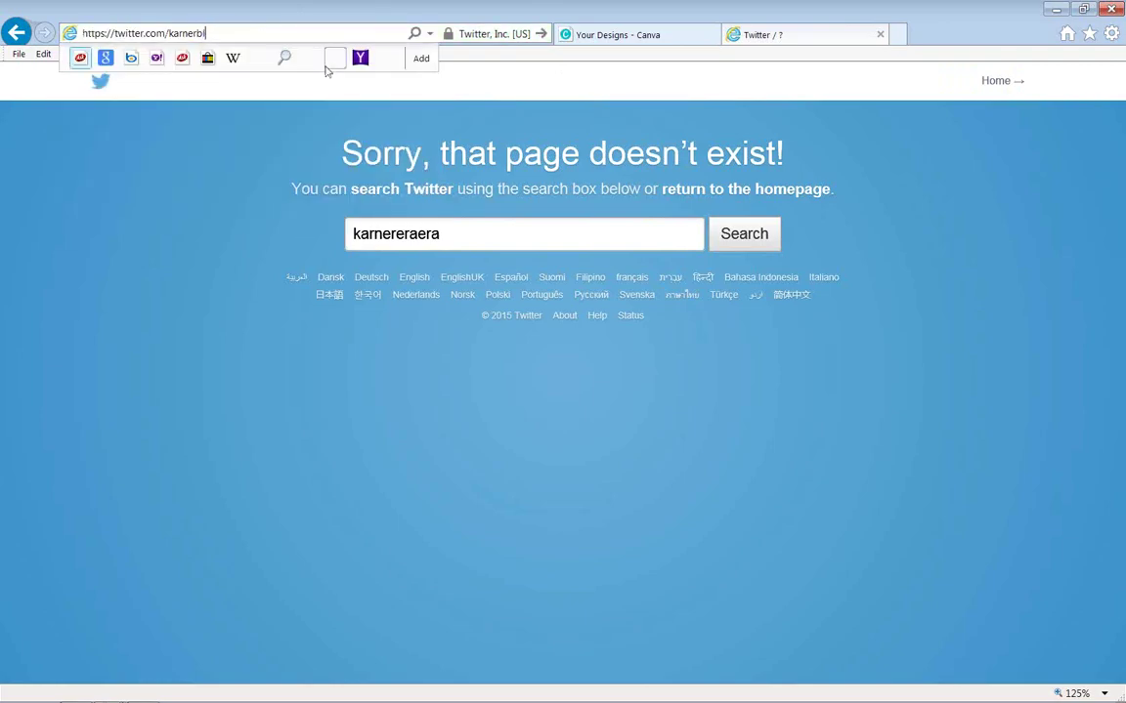
text(ueera)
key(Return)
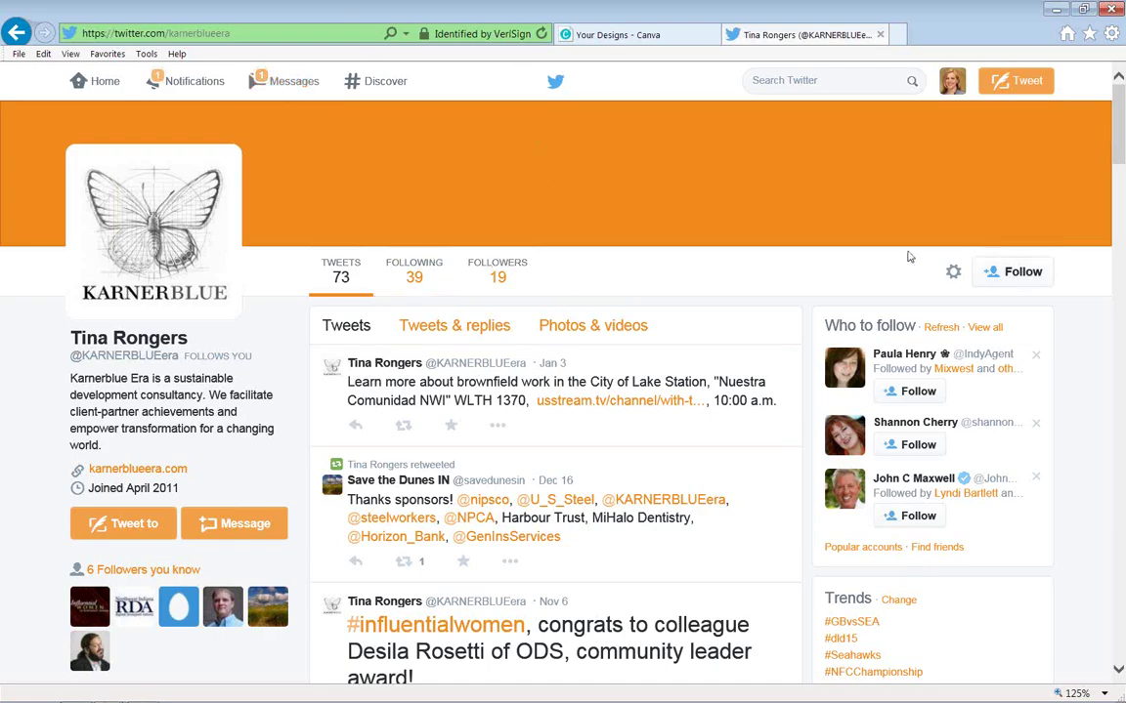
click(1030, 285)
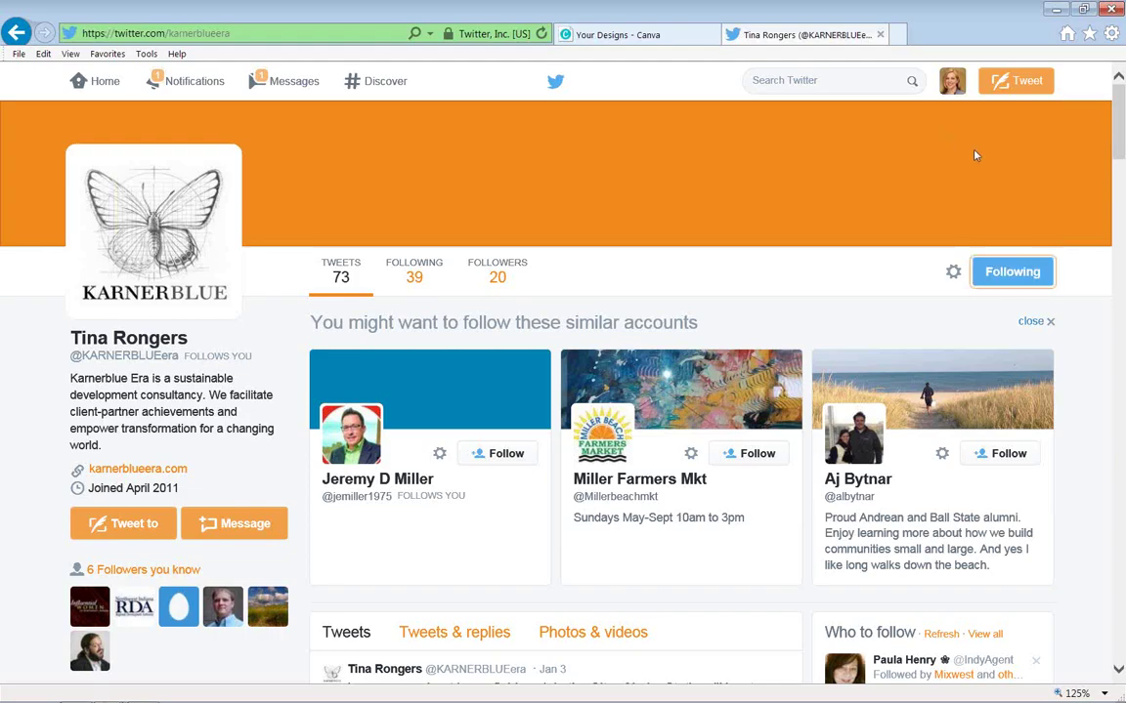
Visit your own profile, review the Notifications page, then return to the Home timeline.
click(961, 84)
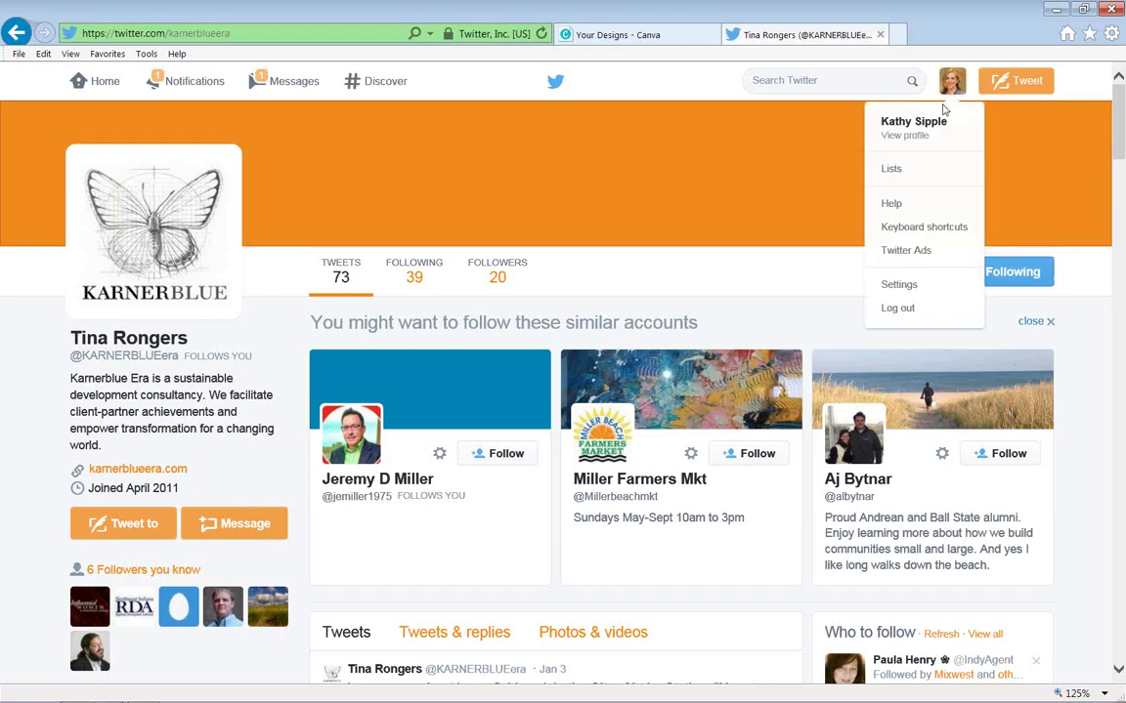
click(904, 130)
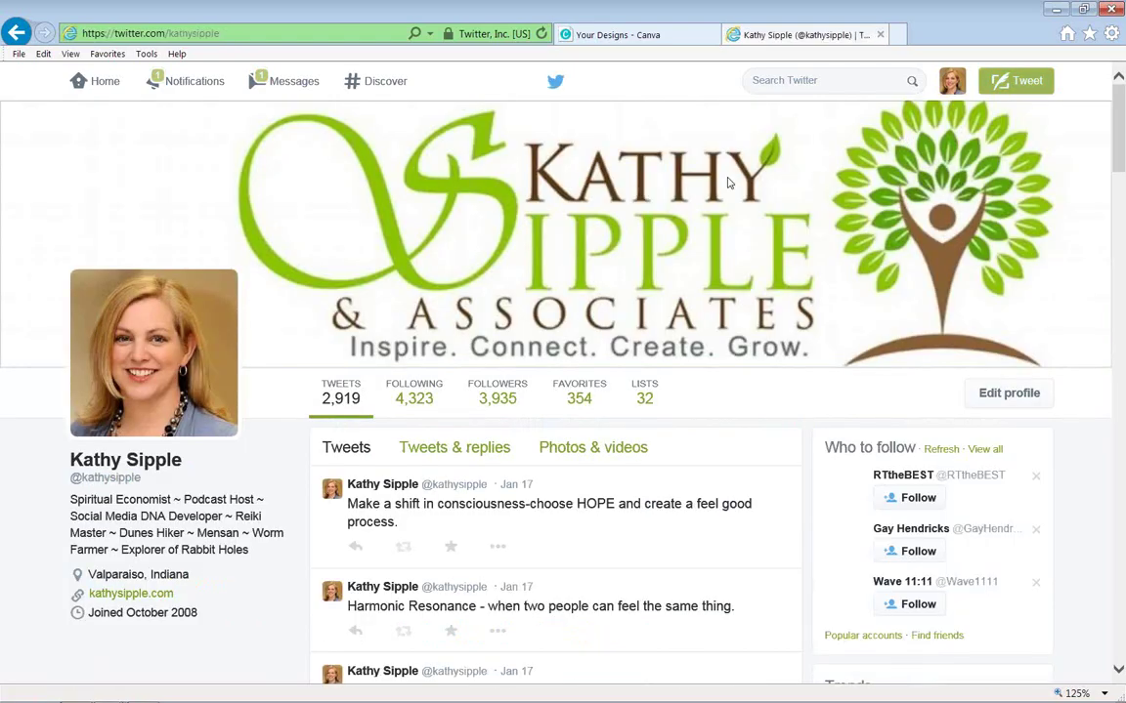
click(185, 81)
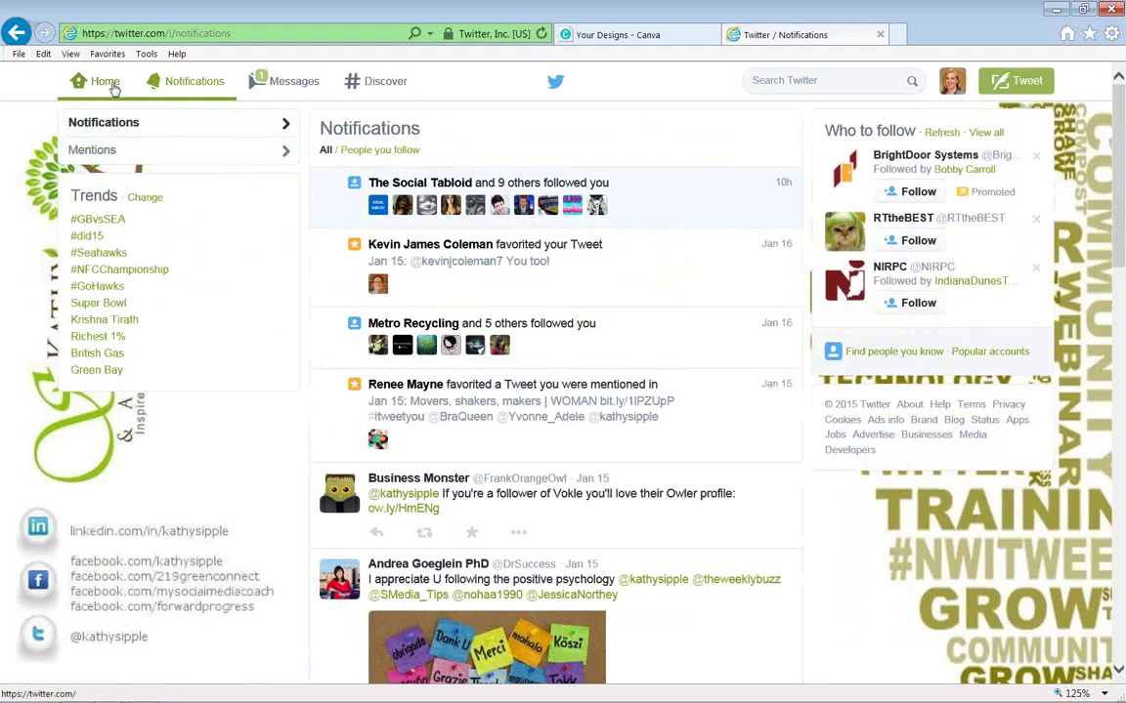
click(110, 86)
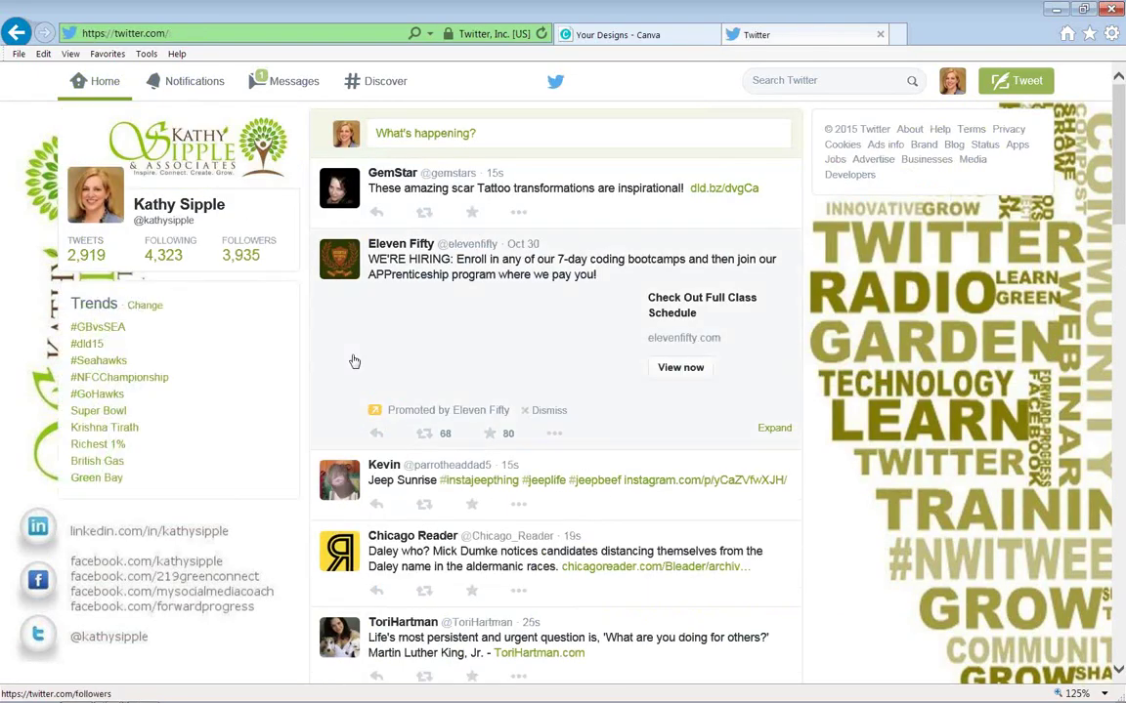
Open the LET'Swatchthe starsFOREVER design full-screen to inspect it, then return to Your Designs.
click(613, 35)
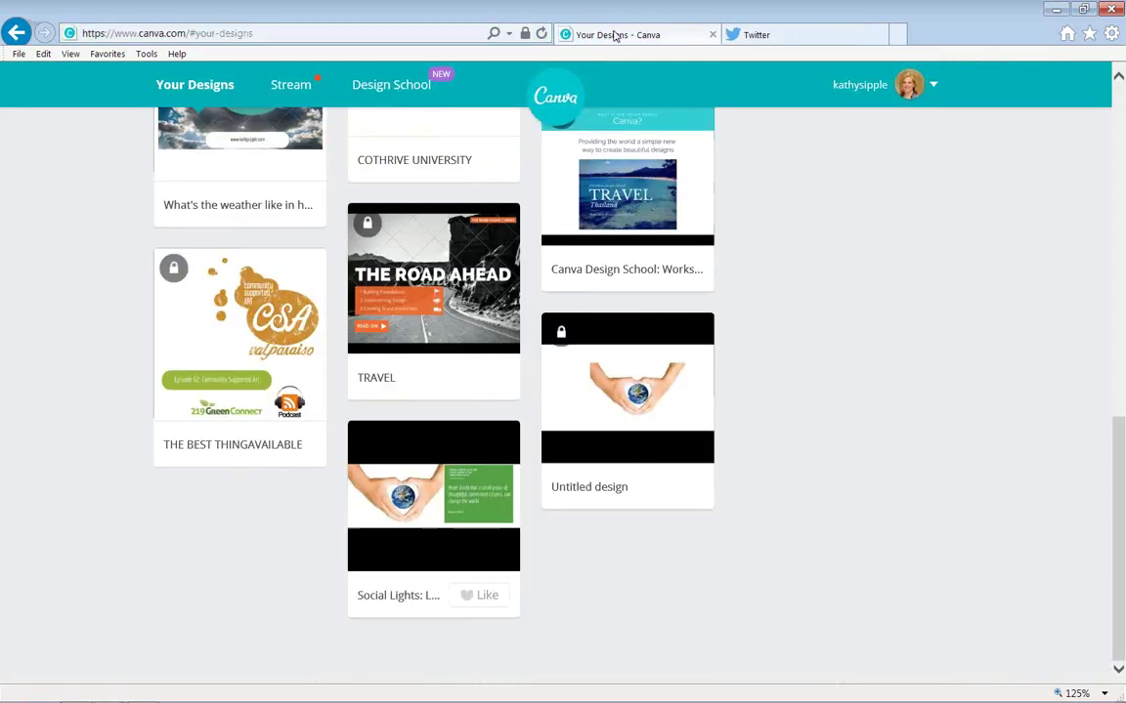
drag(1120, 592, 1122, 362)
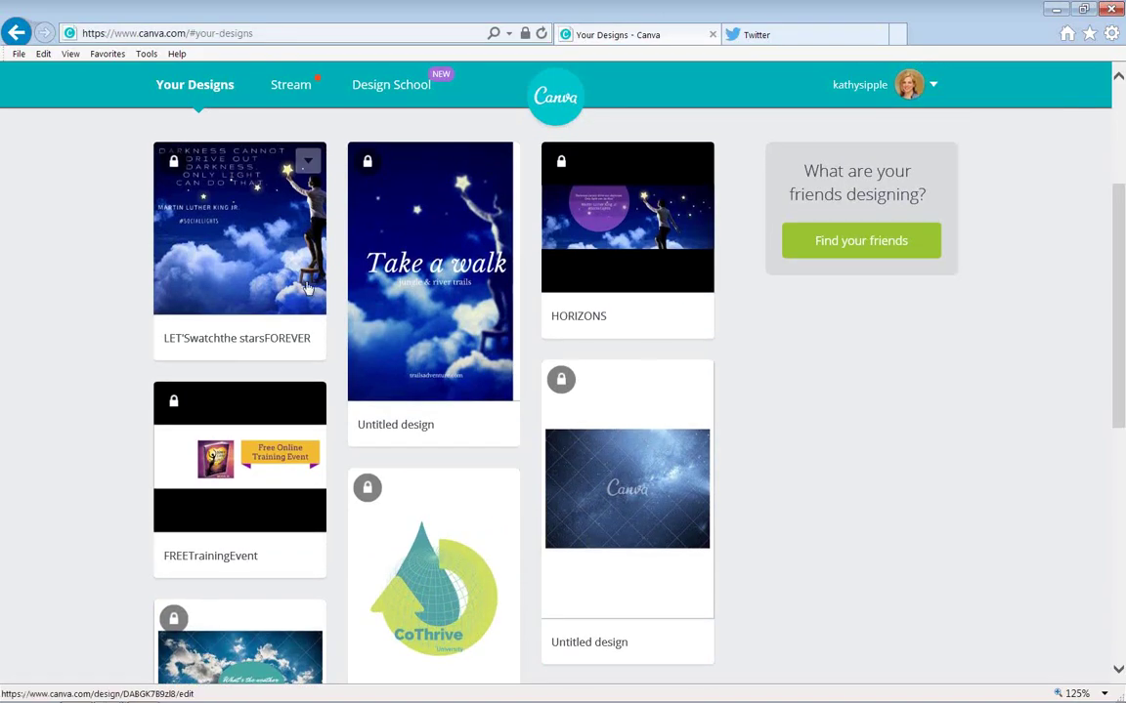
click(250, 208)
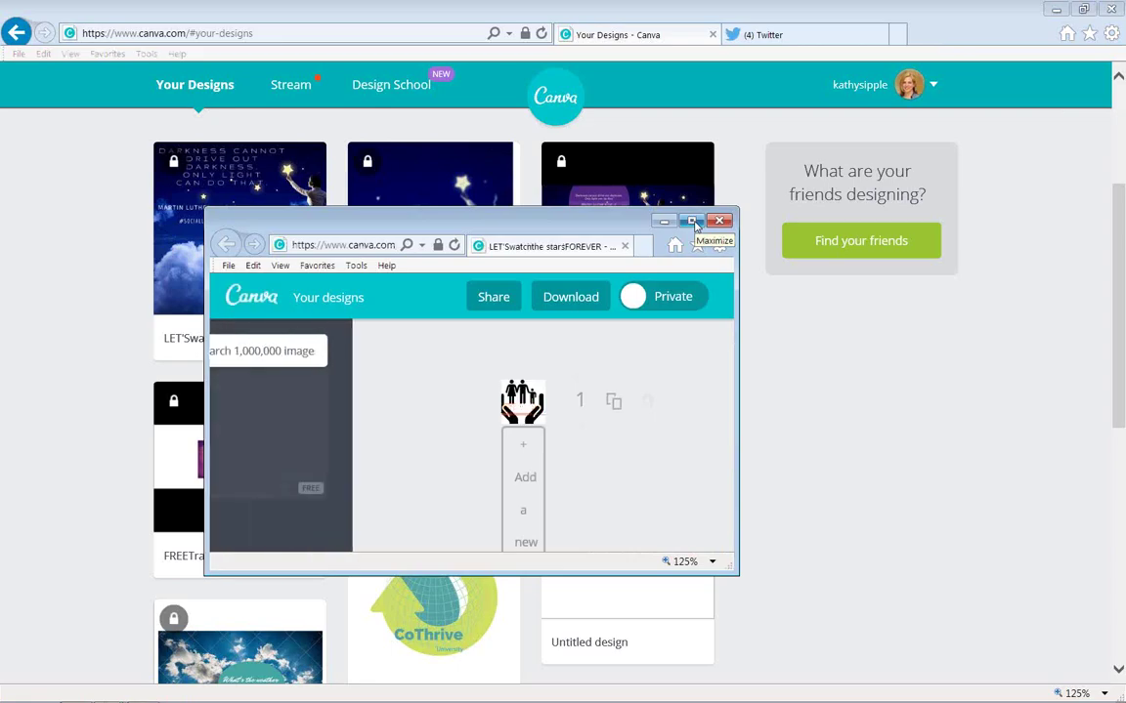
click(694, 223)
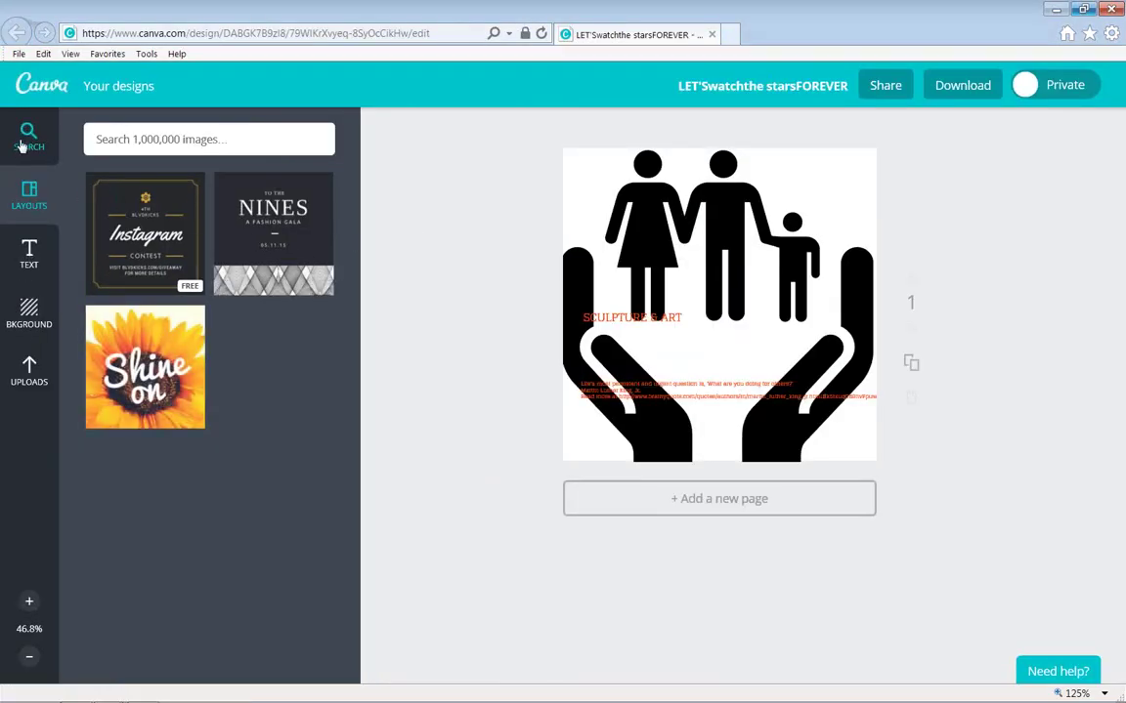
click(118, 88)
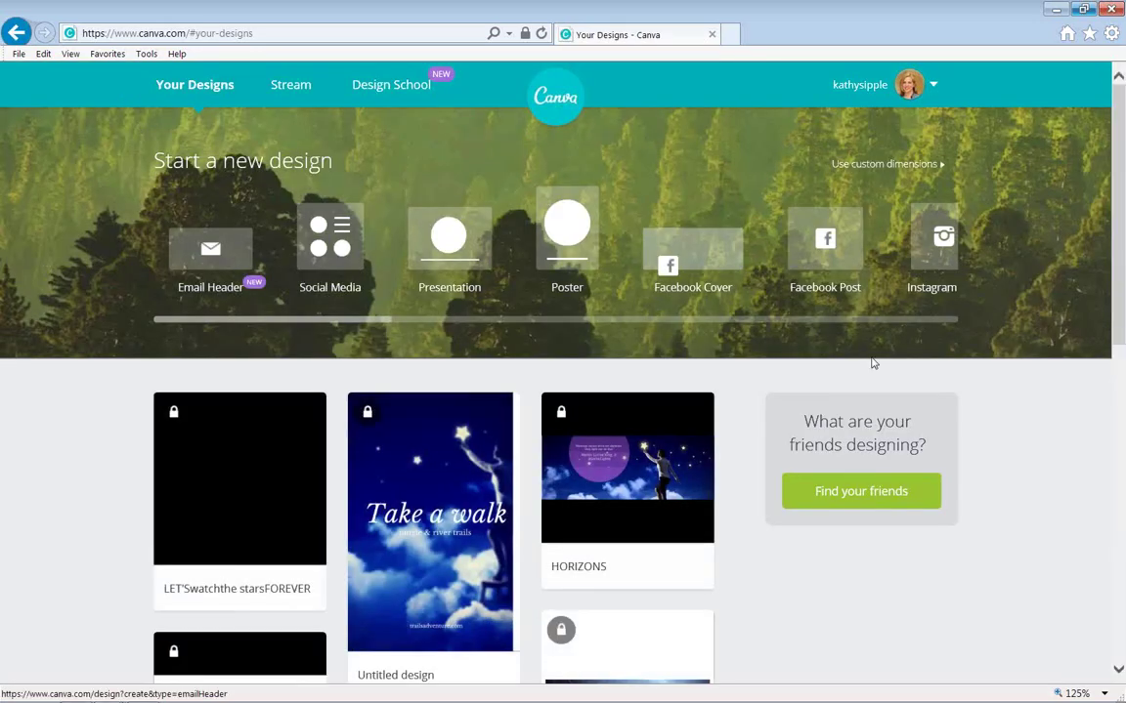
Open the untitled starry night-sky design in a maximized editor window.
click(1118, 671)
scroll(1118, 671, down, 5)
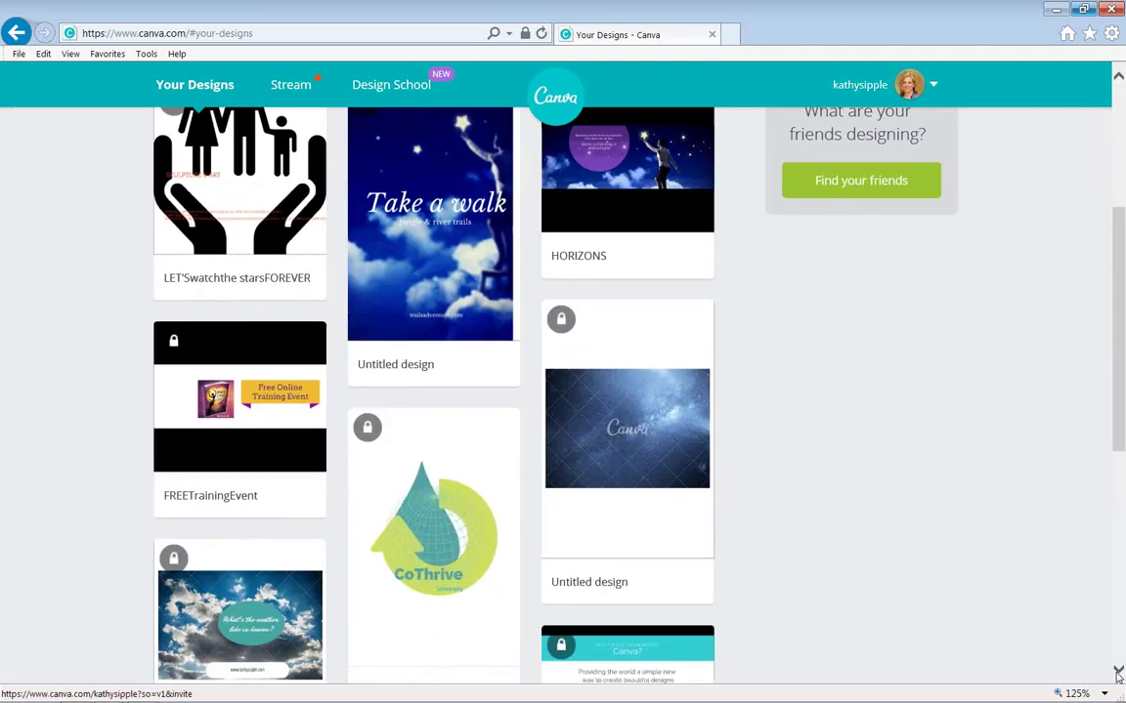
scroll(1118, 674, down, 3)
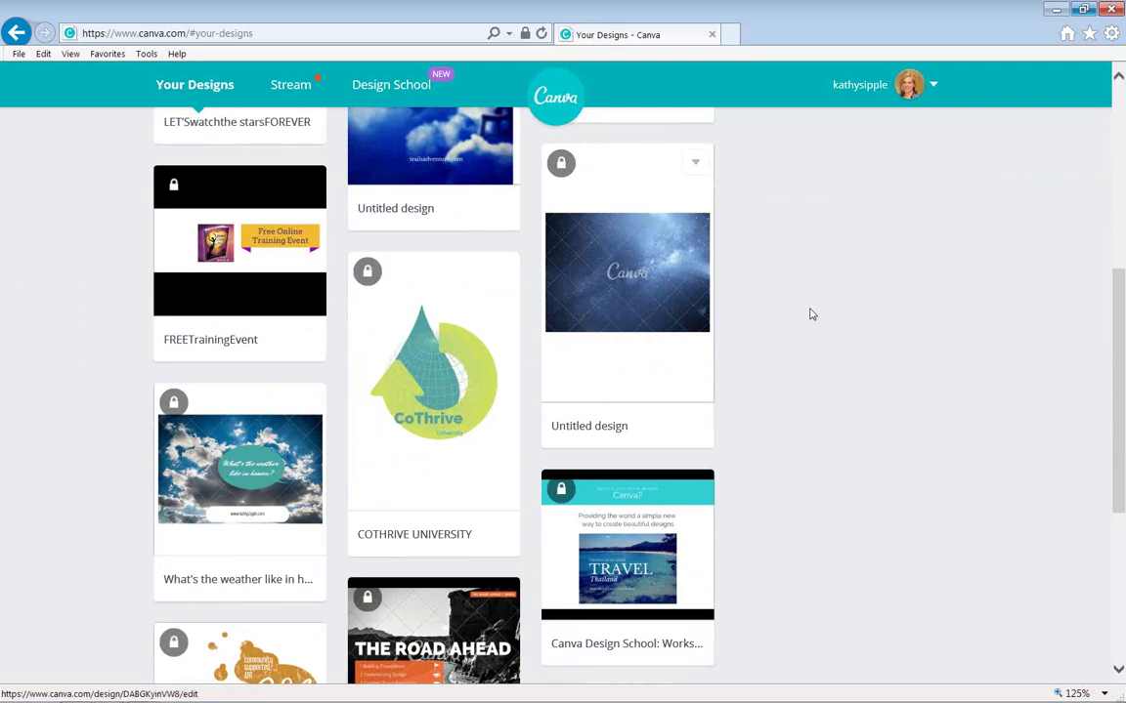
click(674, 280)
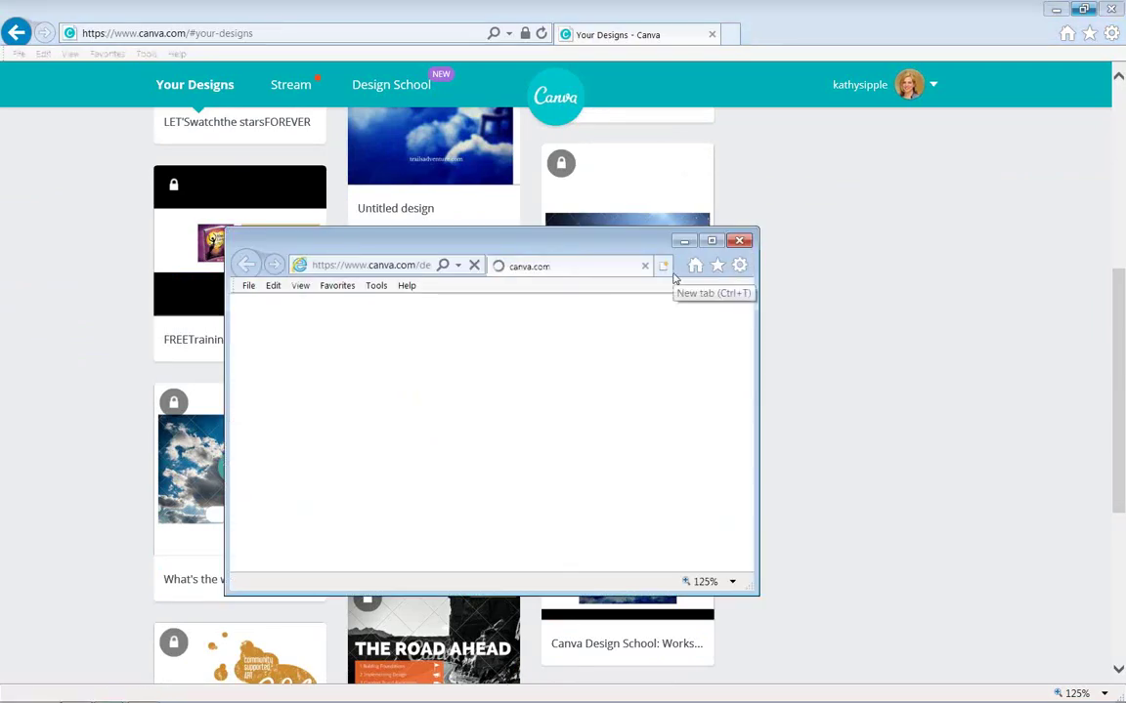
click(712, 242)
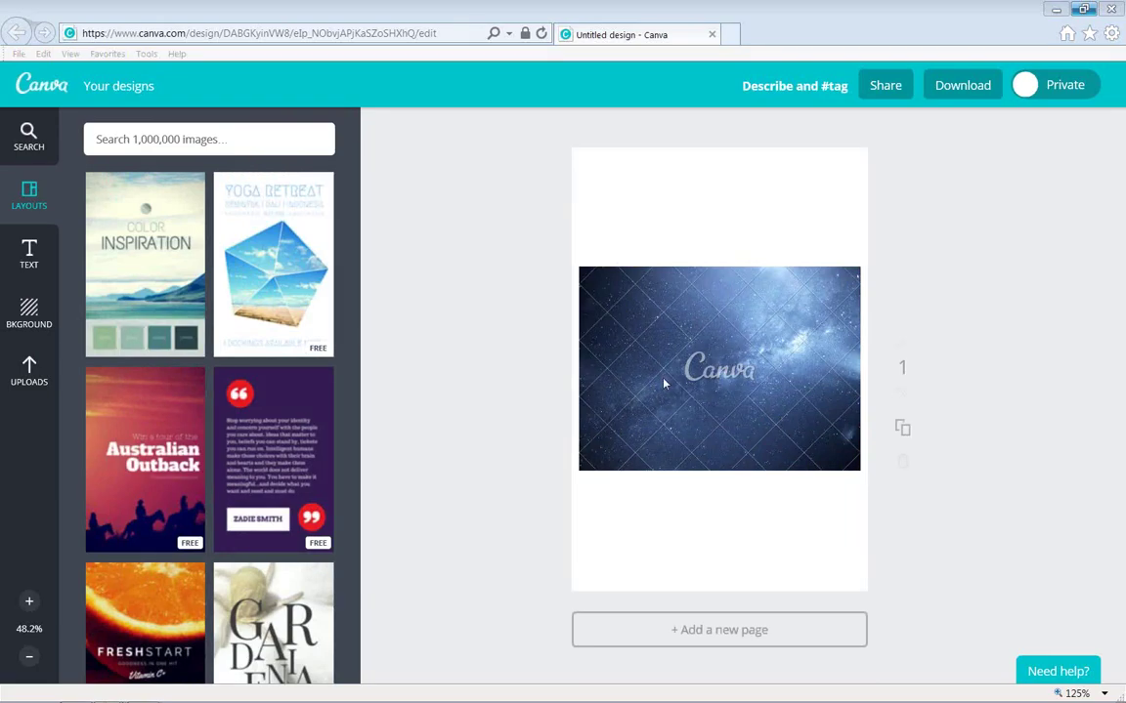
Drag the green TITLE / SUBTITLE circle template from the Text panel onto the starry image.
click(673, 313)
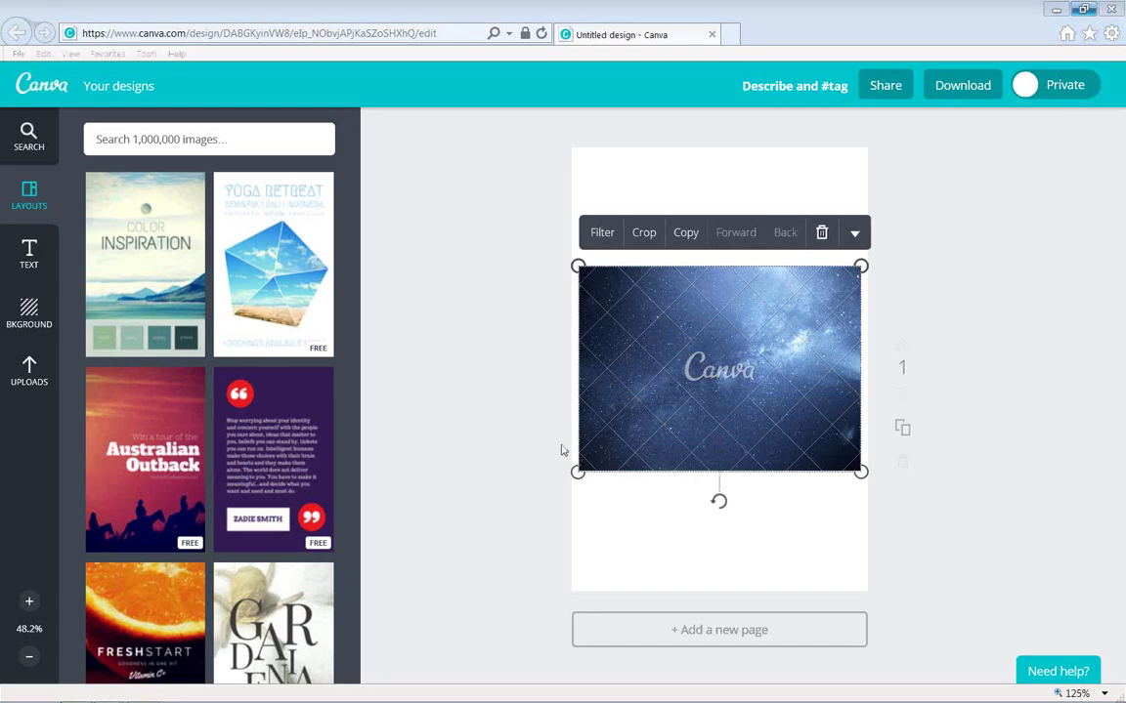
click(31, 254)
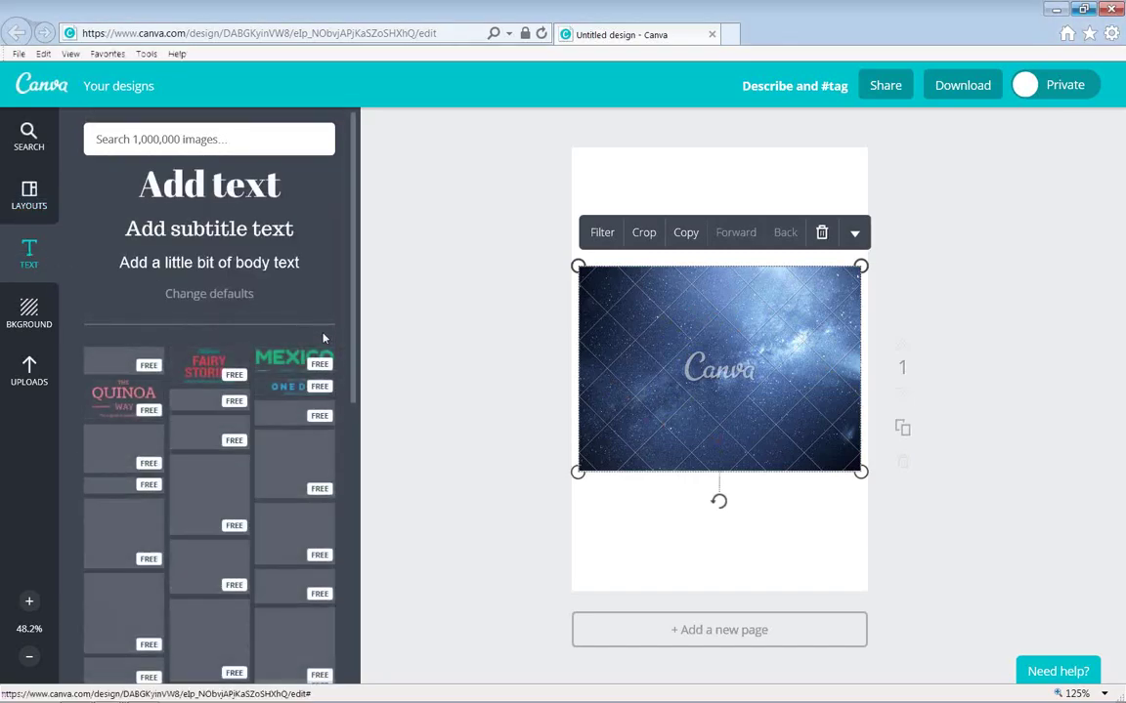
scroll(363, 401, down, 1)
scroll(363, 401, down, 6)
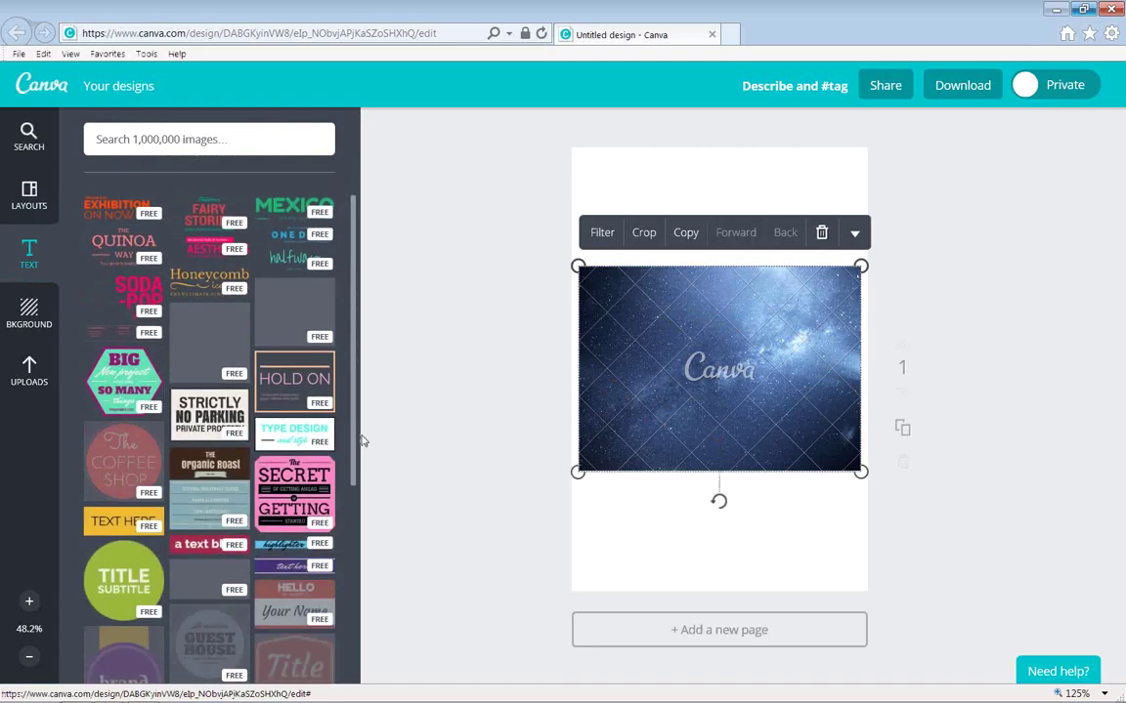
scroll(336, 536, down, 1)
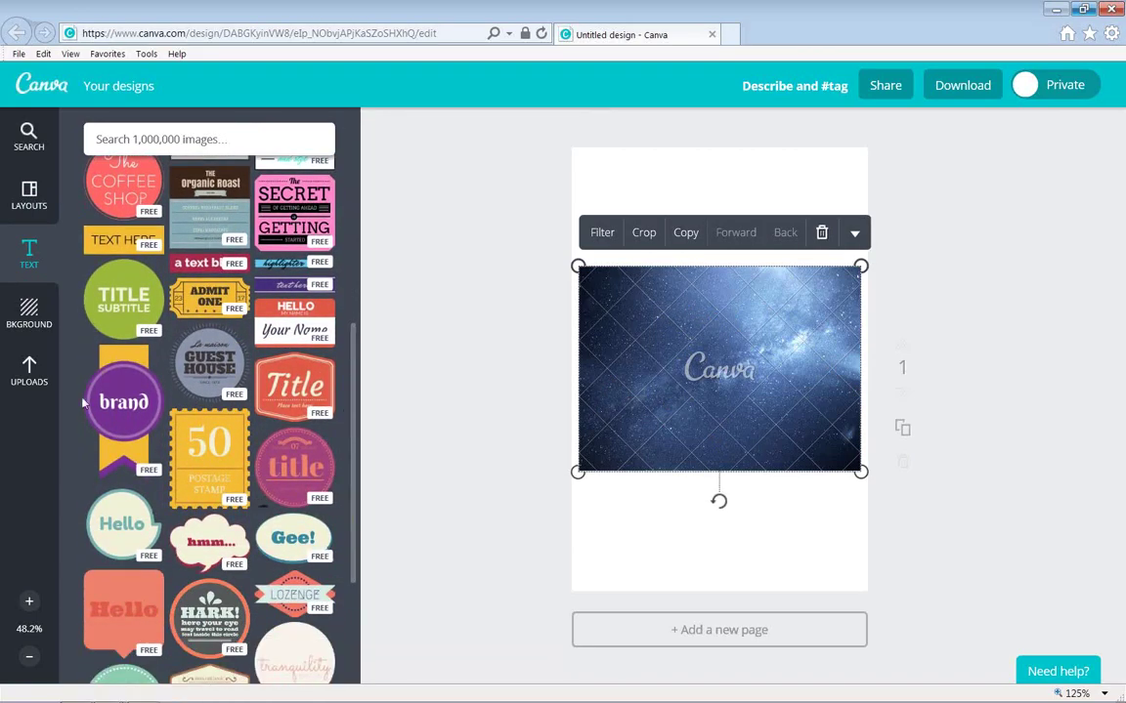
drag(118, 270, 645, 328)
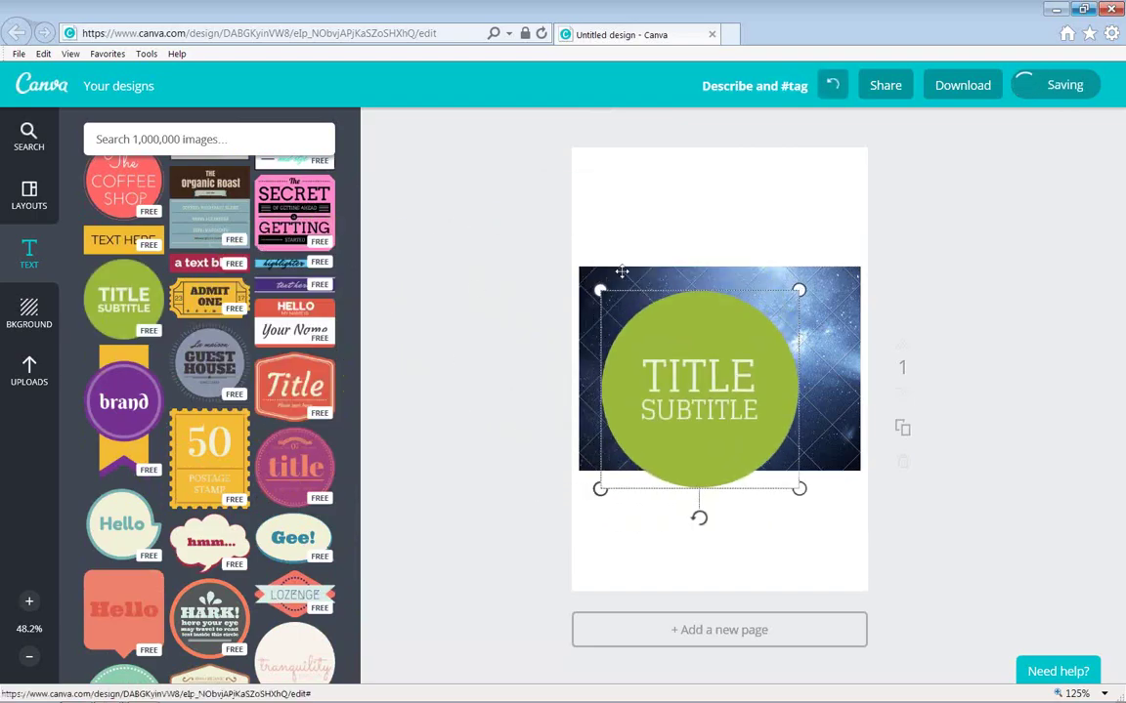
Centre the badge on the starry image and recolour its circle from green to blue.
drag(652, 354, 727, 376)
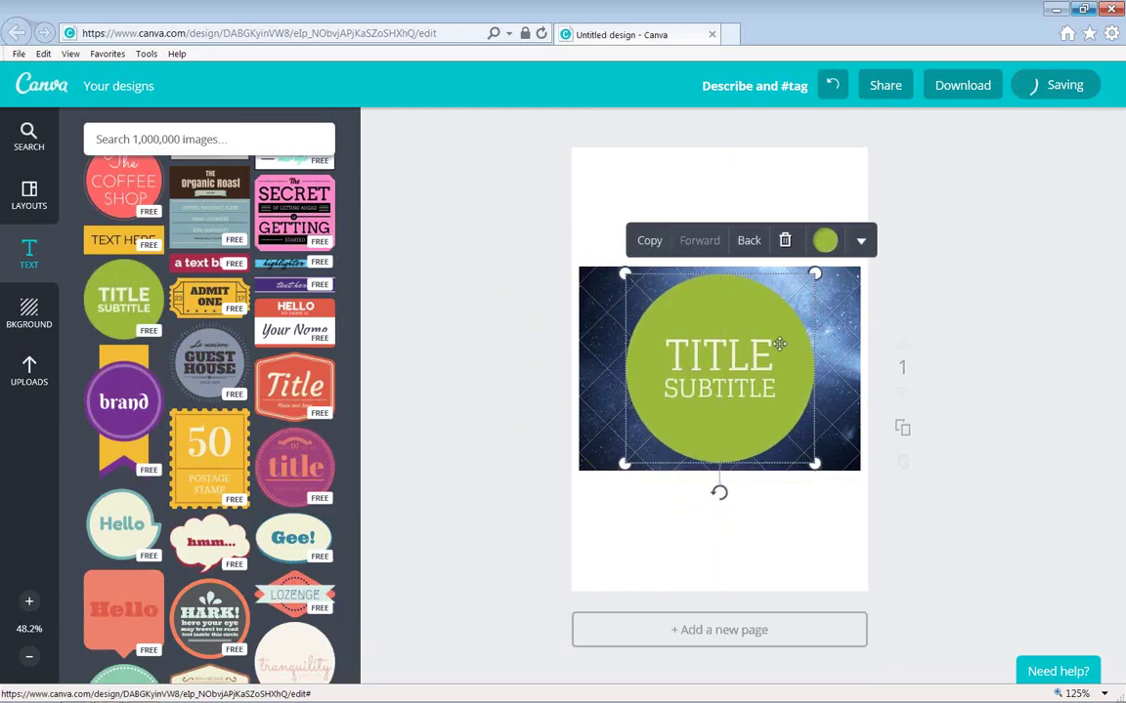
click(825, 243)
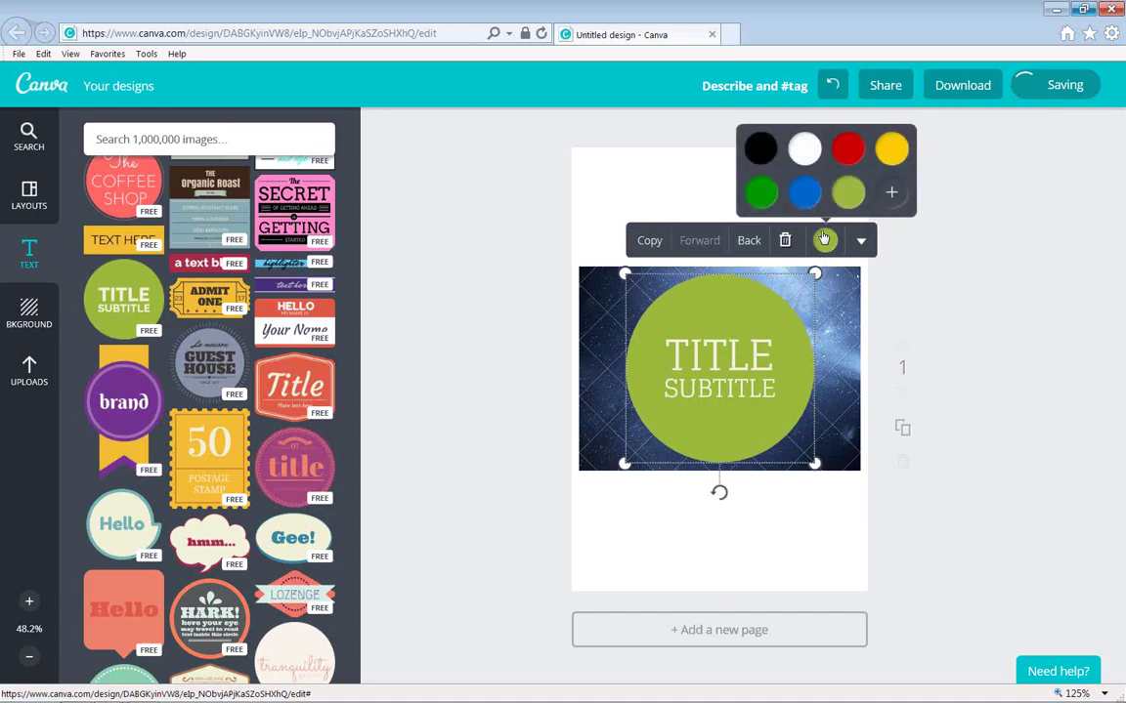
click(891, 196)
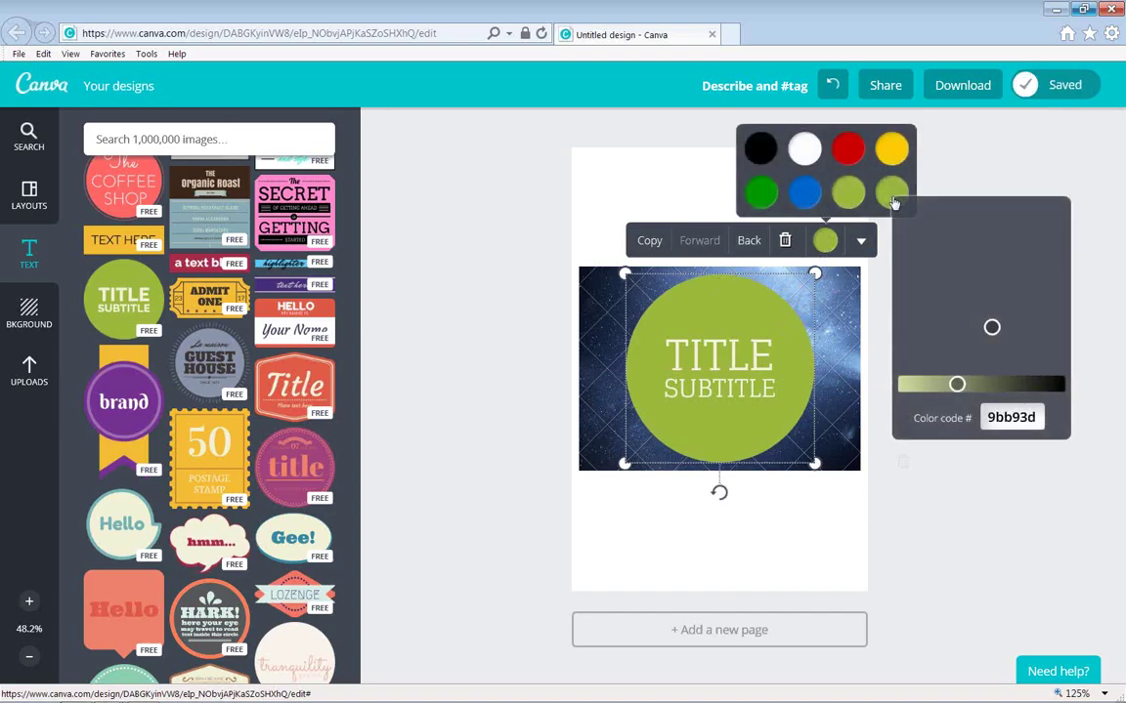
click(860, 241)
click(860, 241)
click(825, 240)
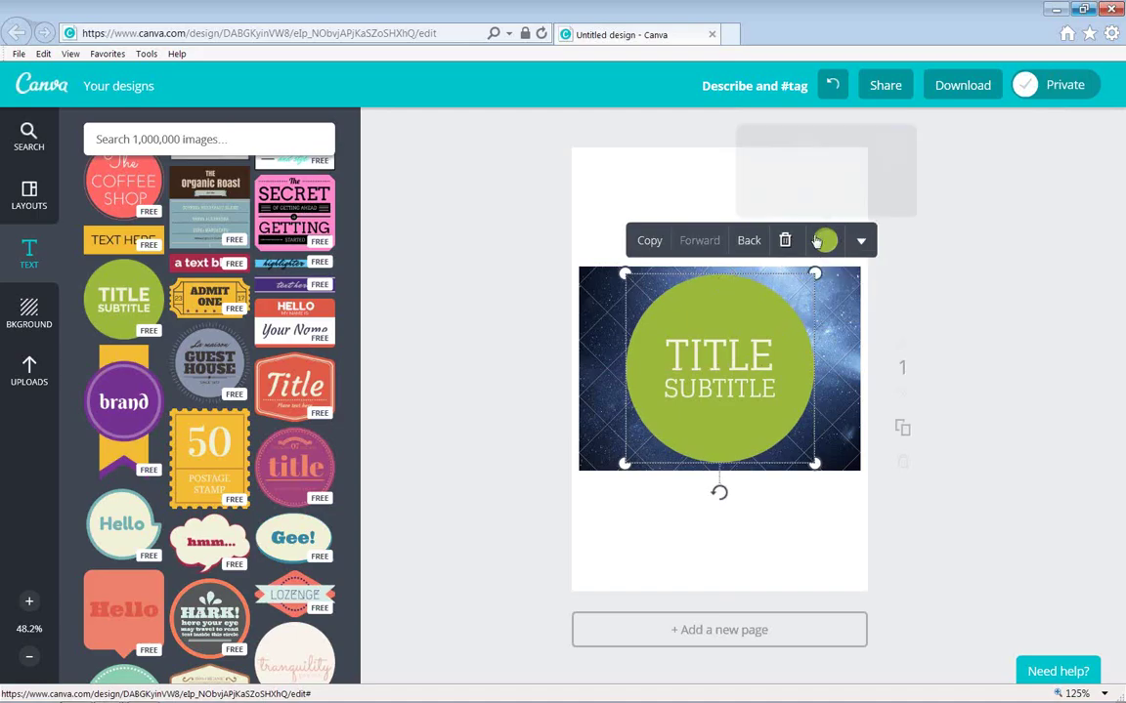
click(805, 195)
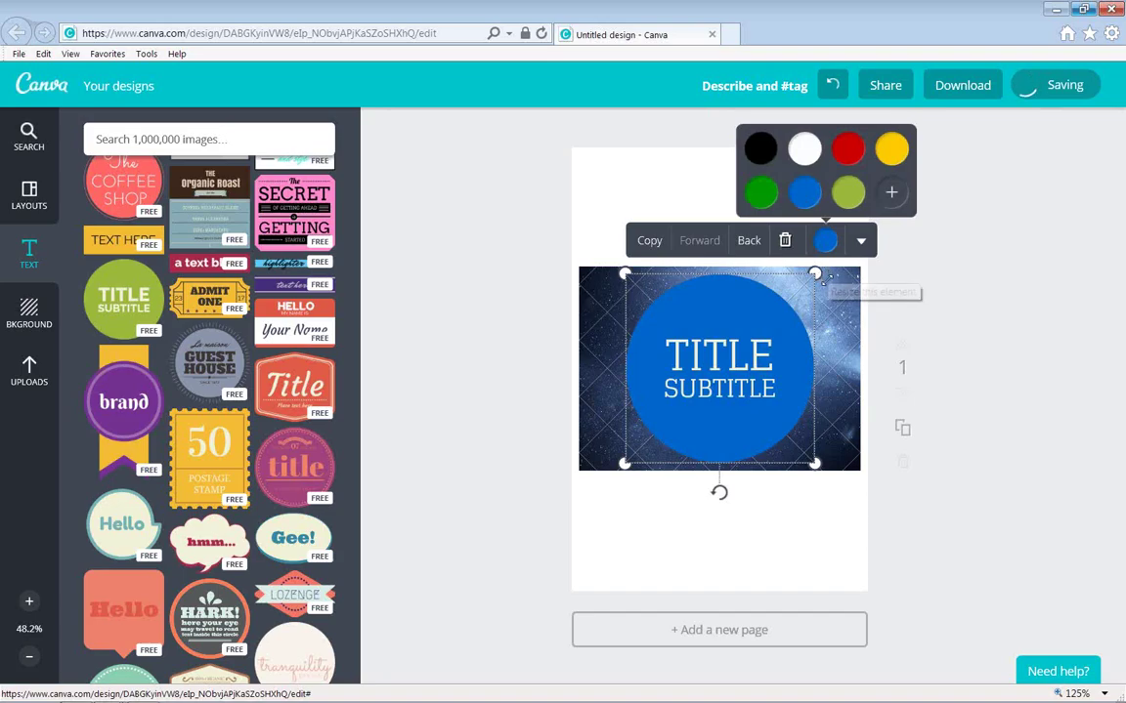
Select the badge's TITLE word for replacement.
click(710, 353)
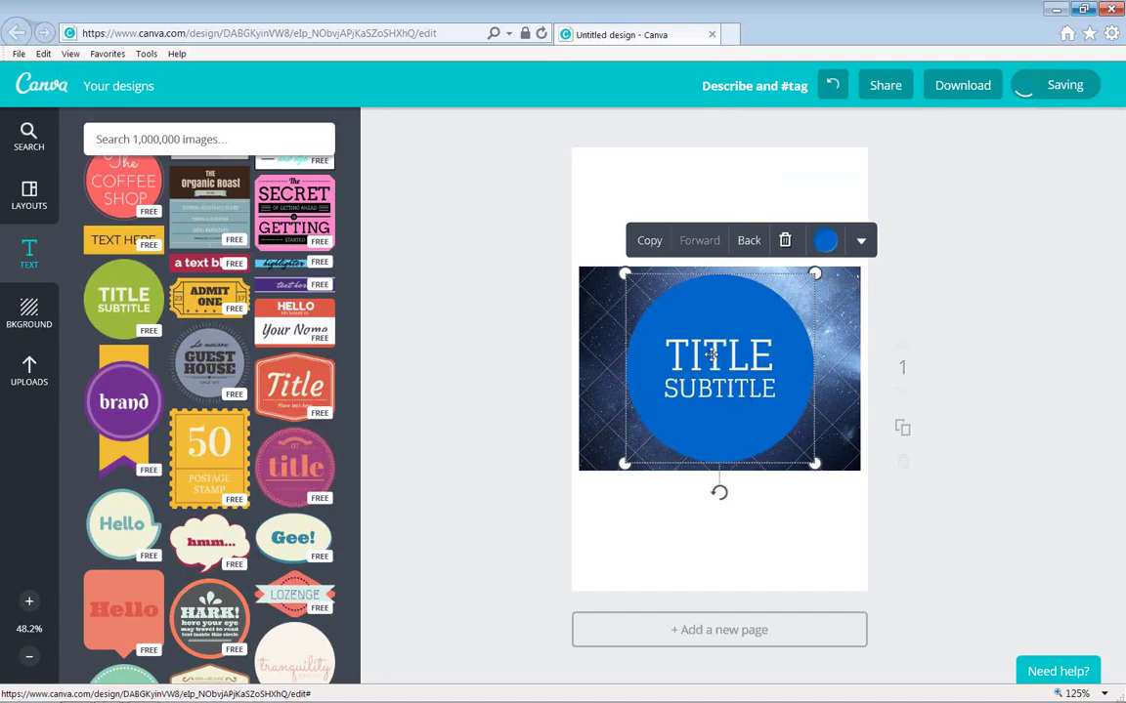
click(710, 352)
click(712, 357)
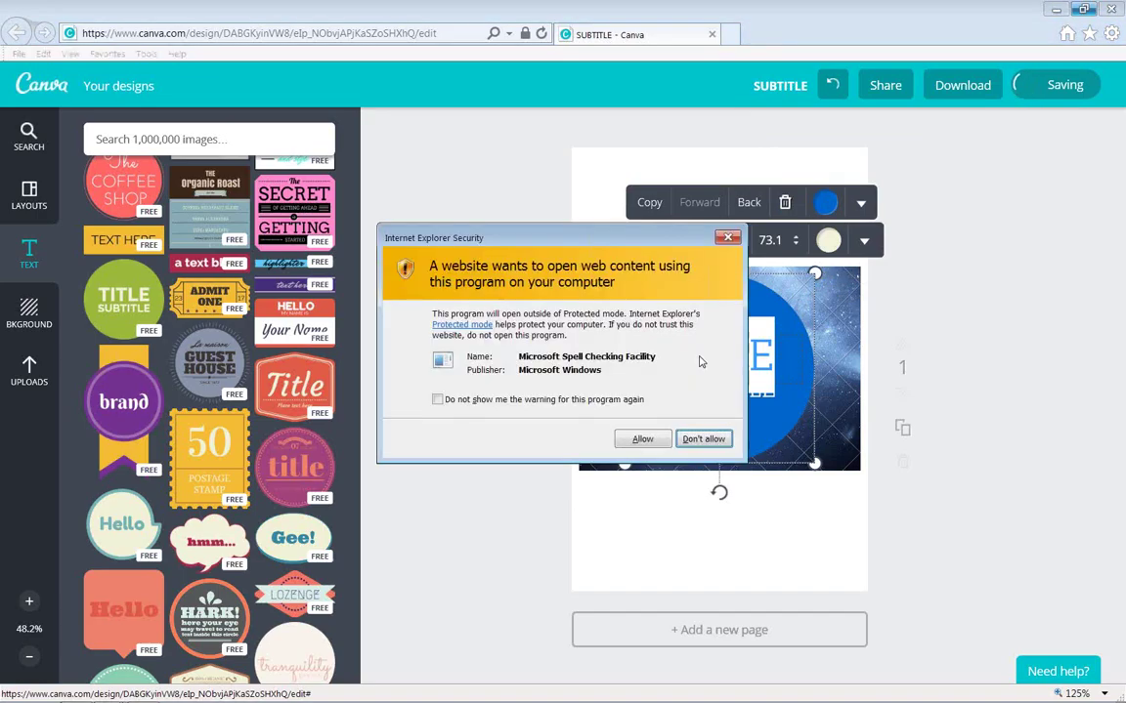
Replace TITLE with 'Only in darkness can you see the stars.'.
click(644, 441)
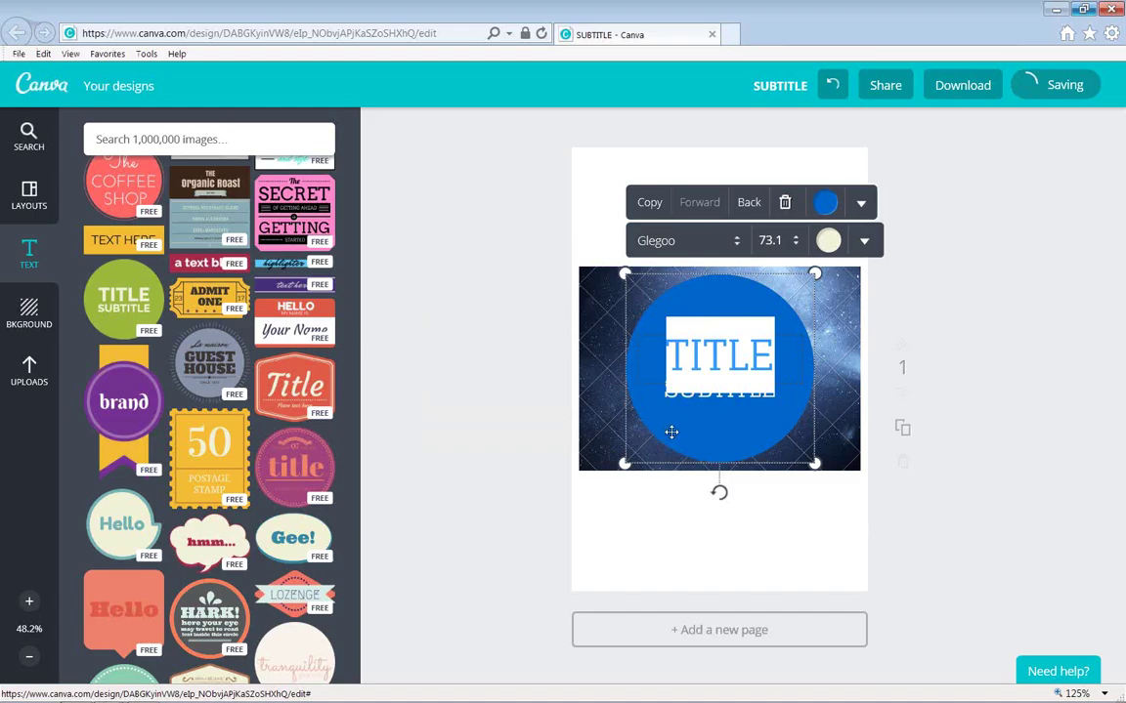
text(O)
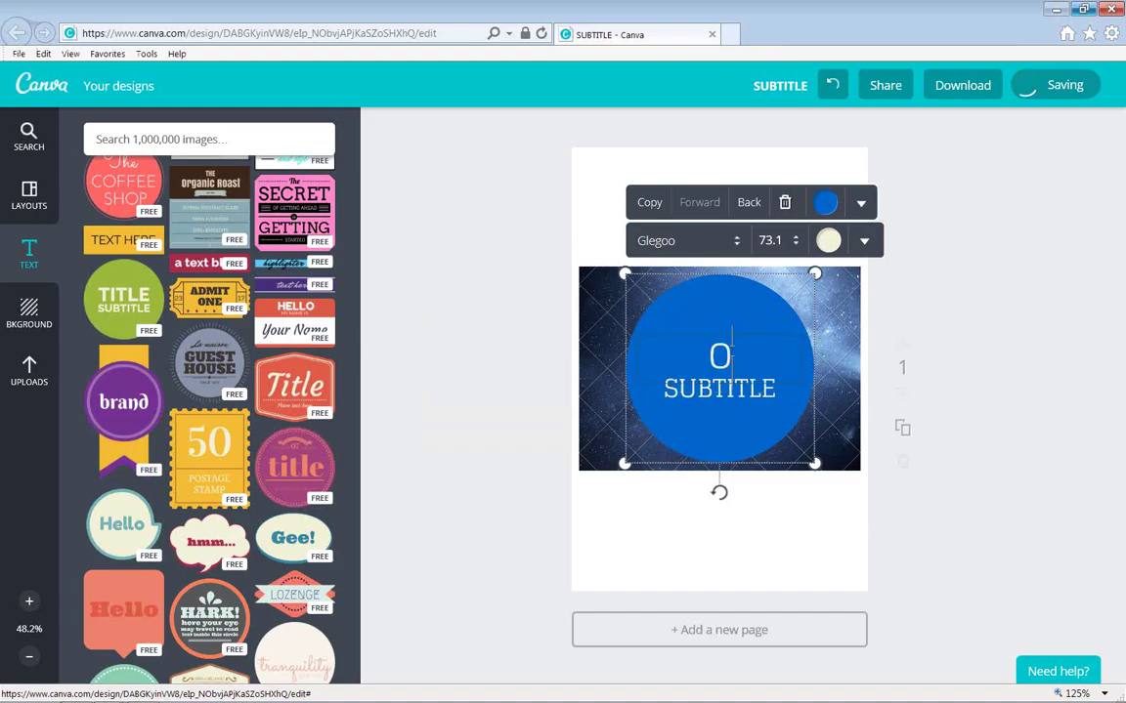
text(nly in darke)
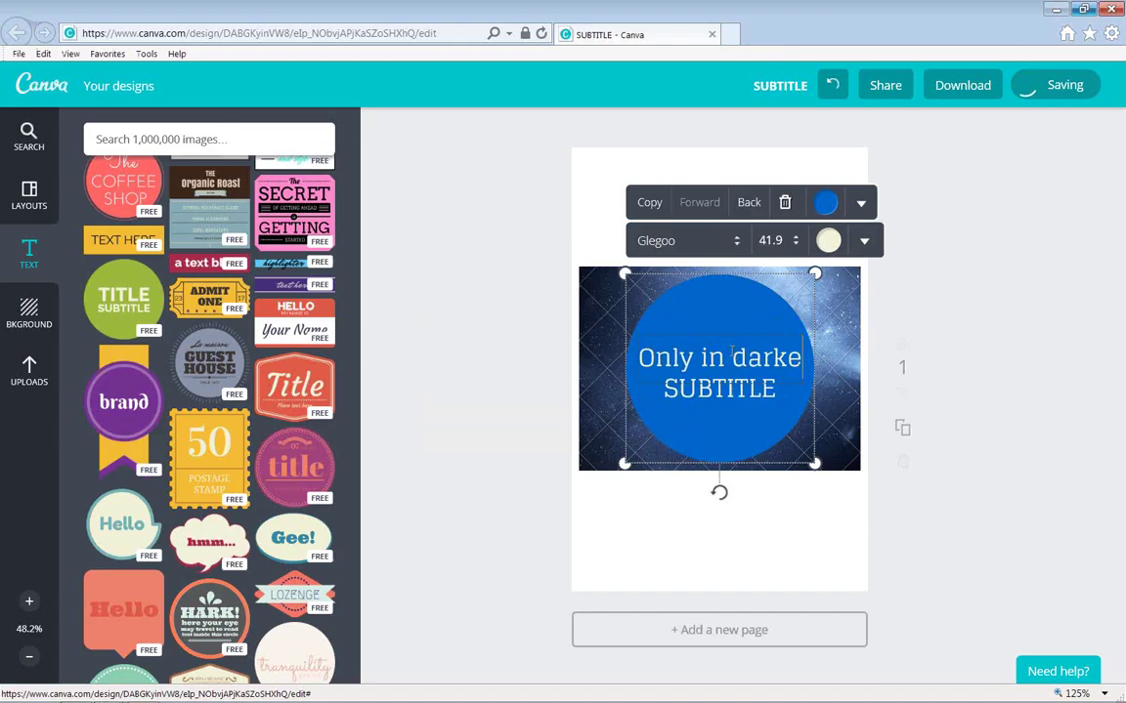
key(BackSpace)
text(nes)
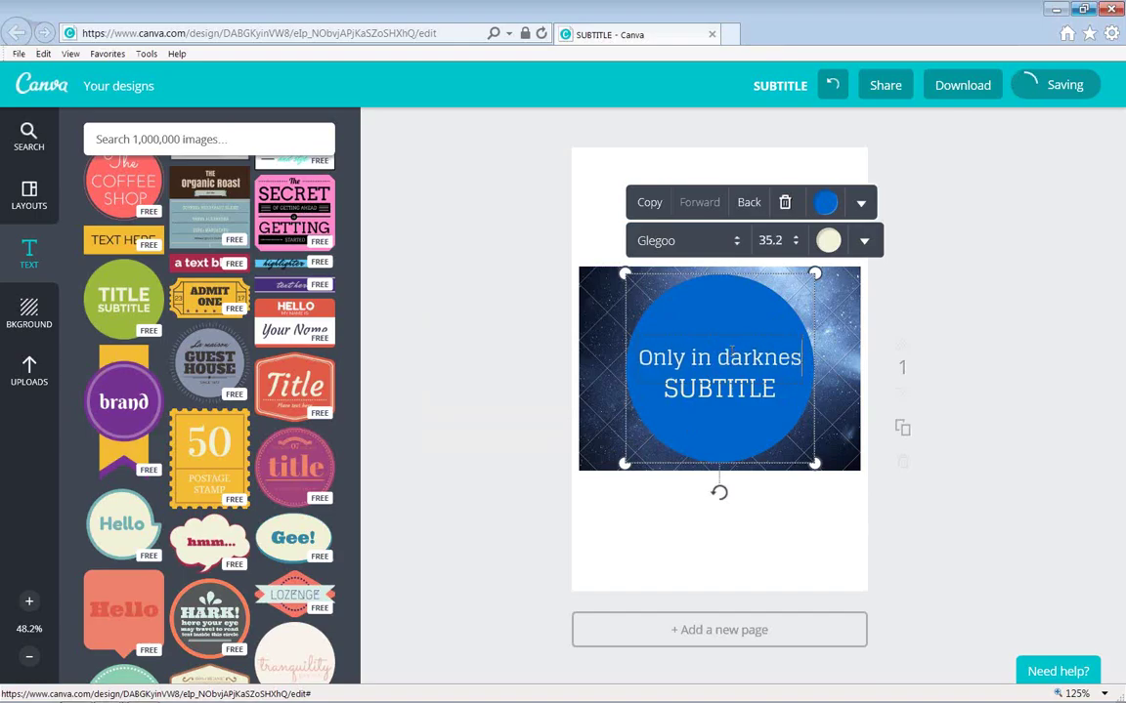
text(s can you see t)
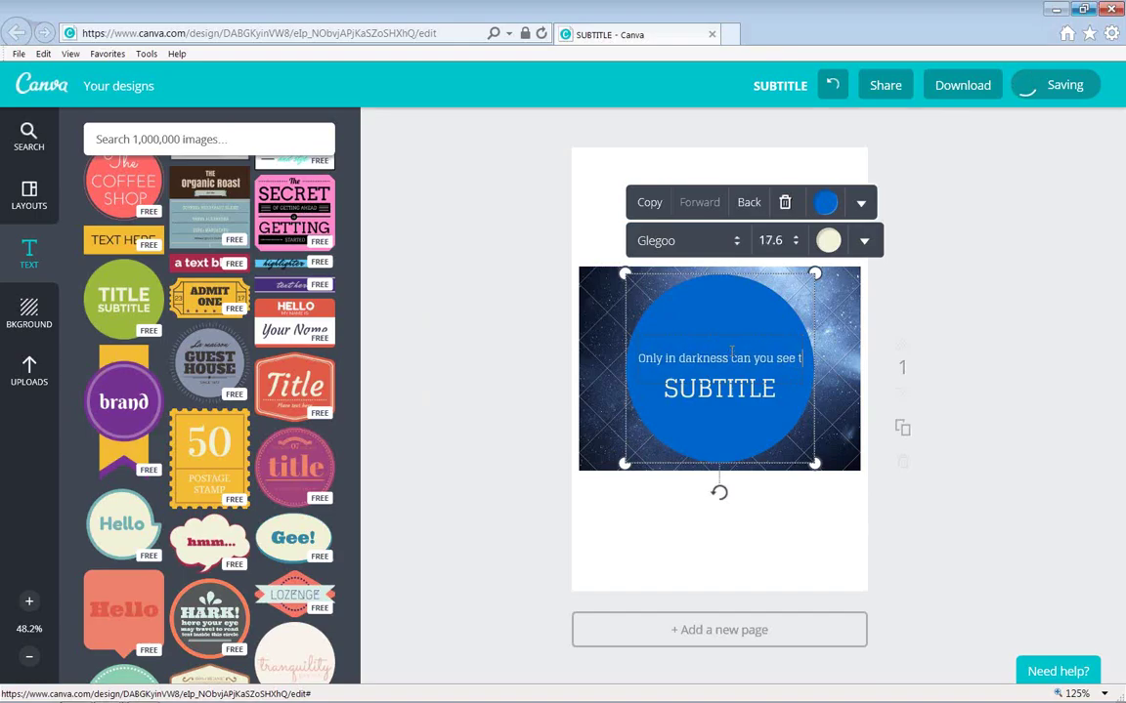
text(he stars.)
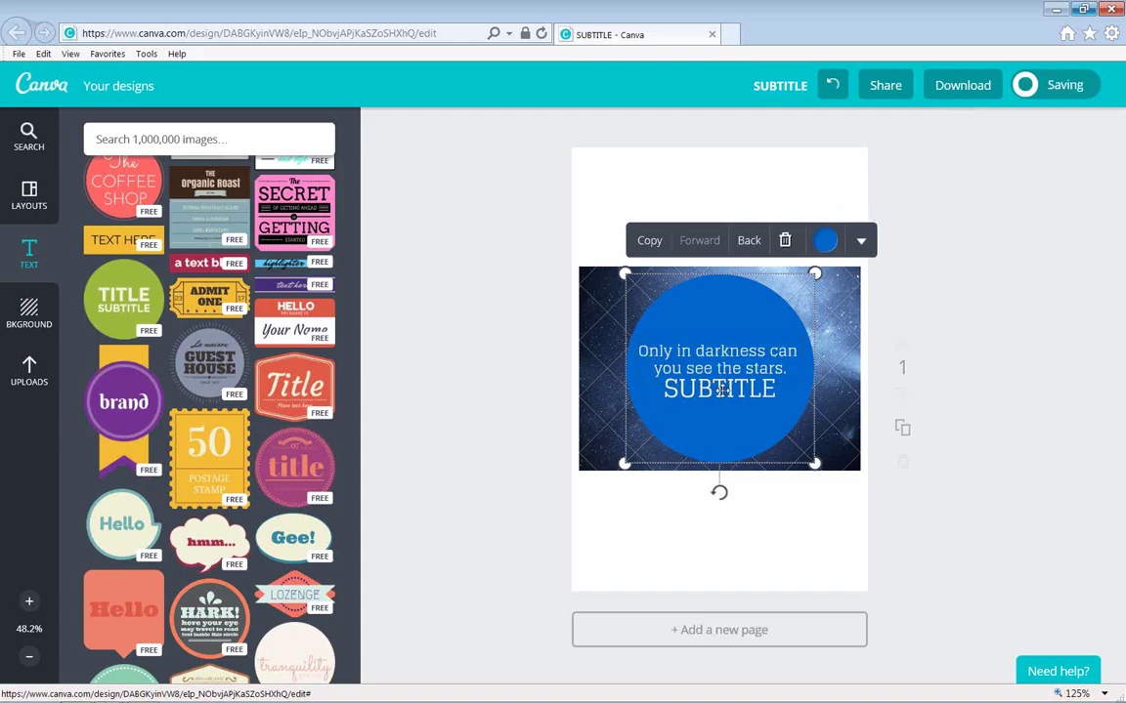
Replace SUBTITLE with the author credit 'Martin Luther King Jr.' and review its font sizes.
double_click(724, 391)
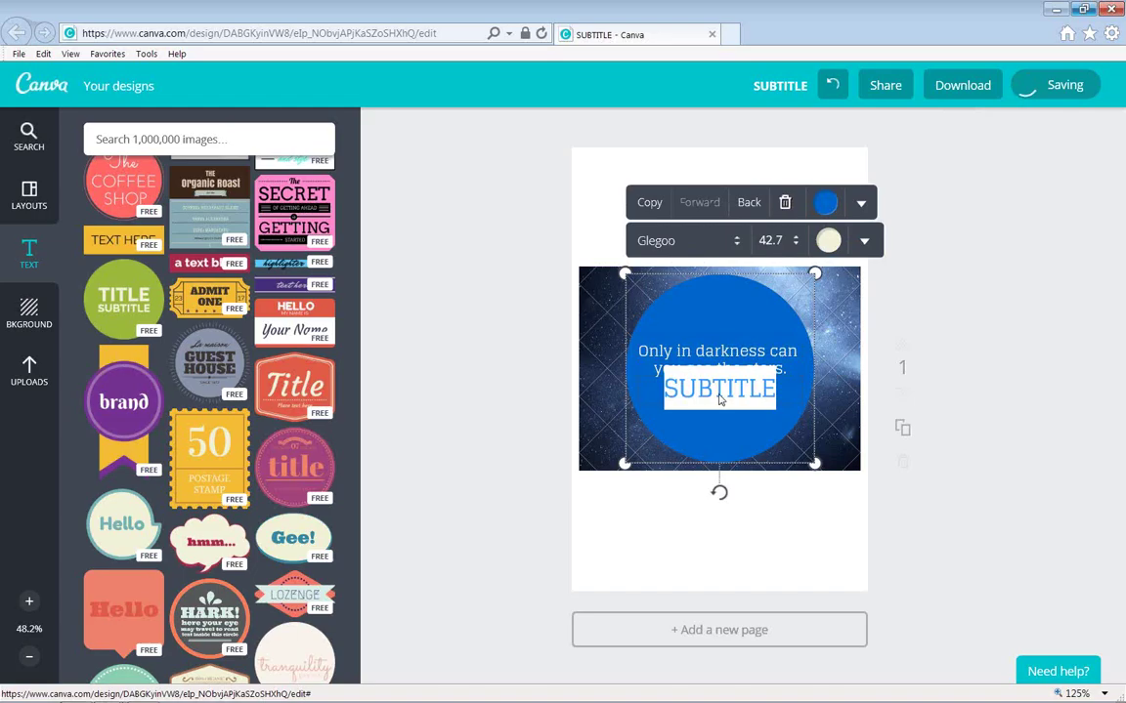
text(Mark)
text(in L)
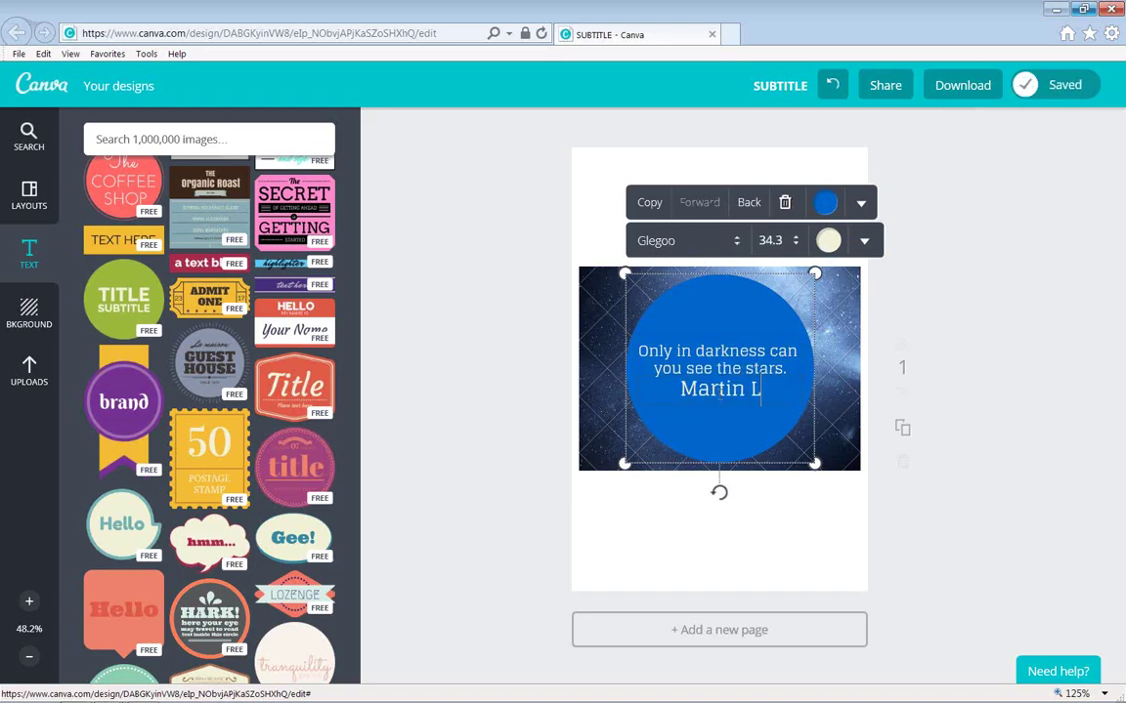
text(uther King Jr.)
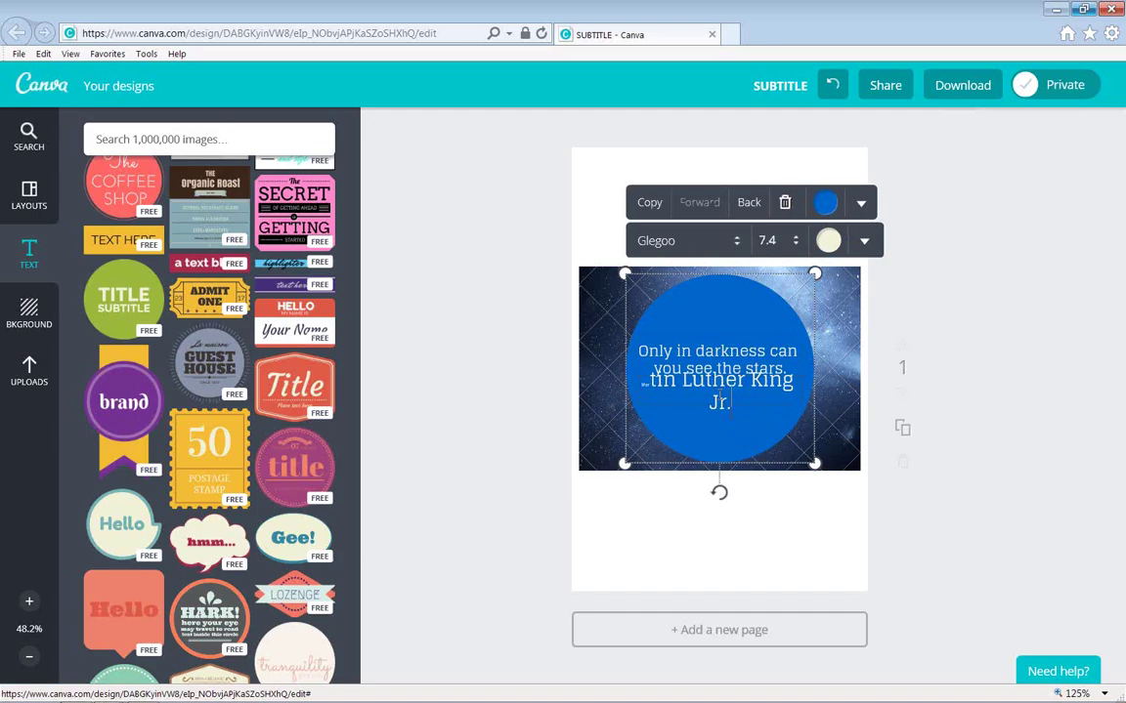
key(ctrl+a)
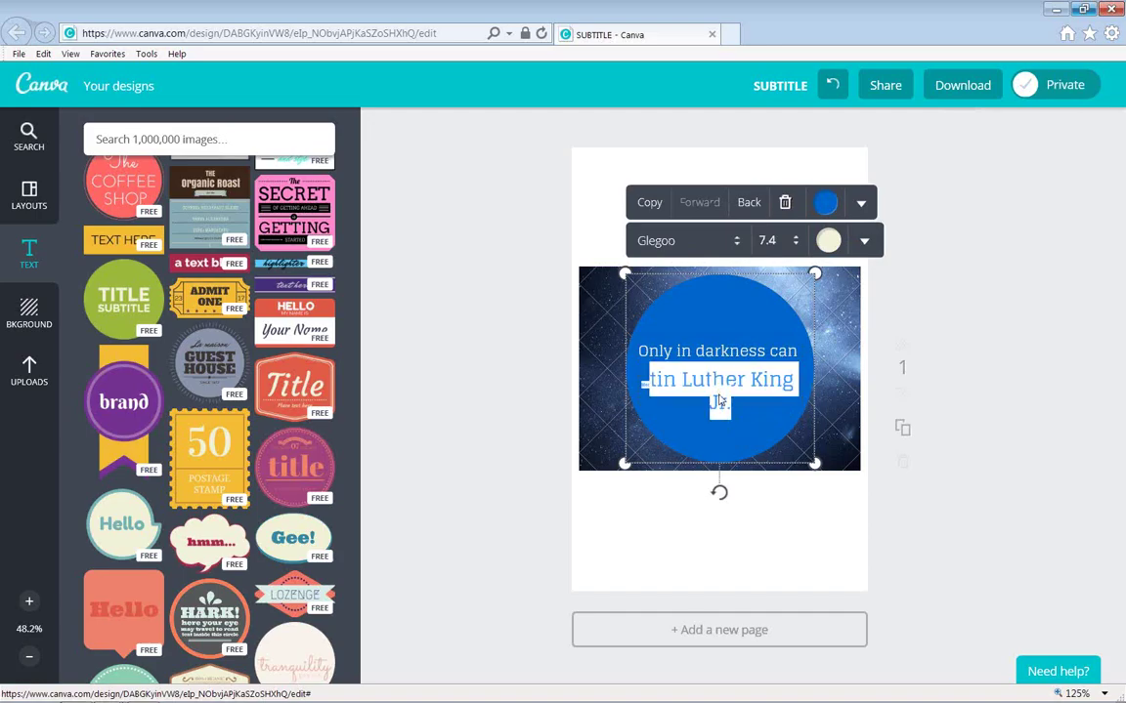
click(796, 244)
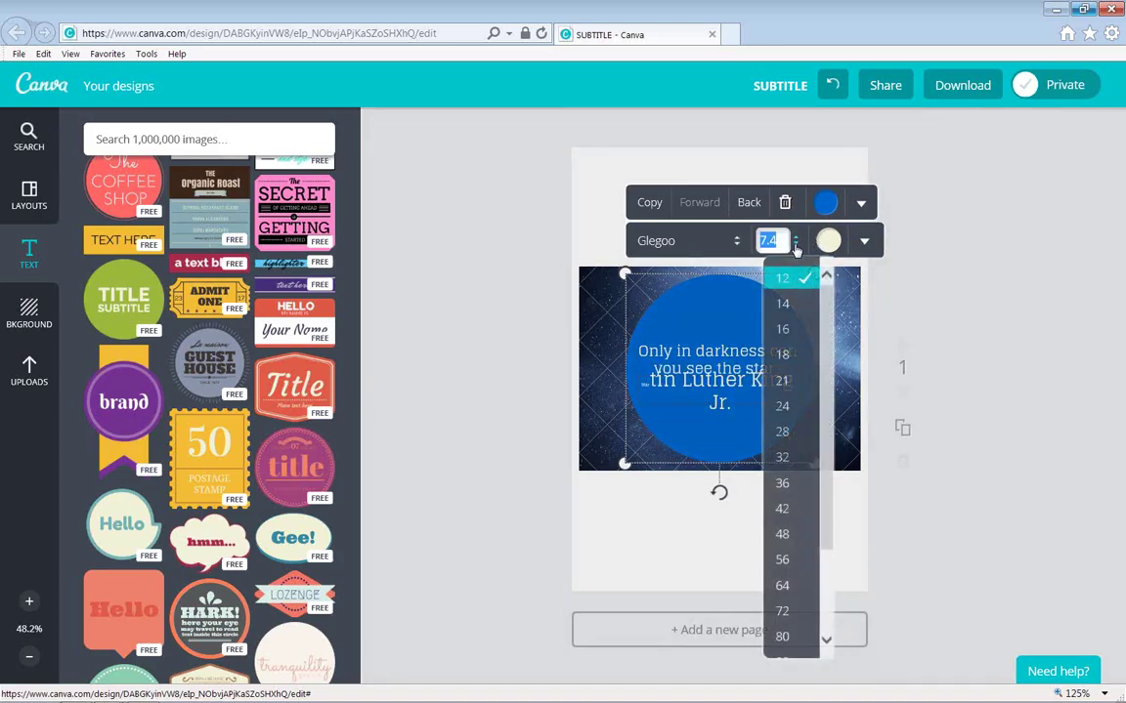
click(828, 276)
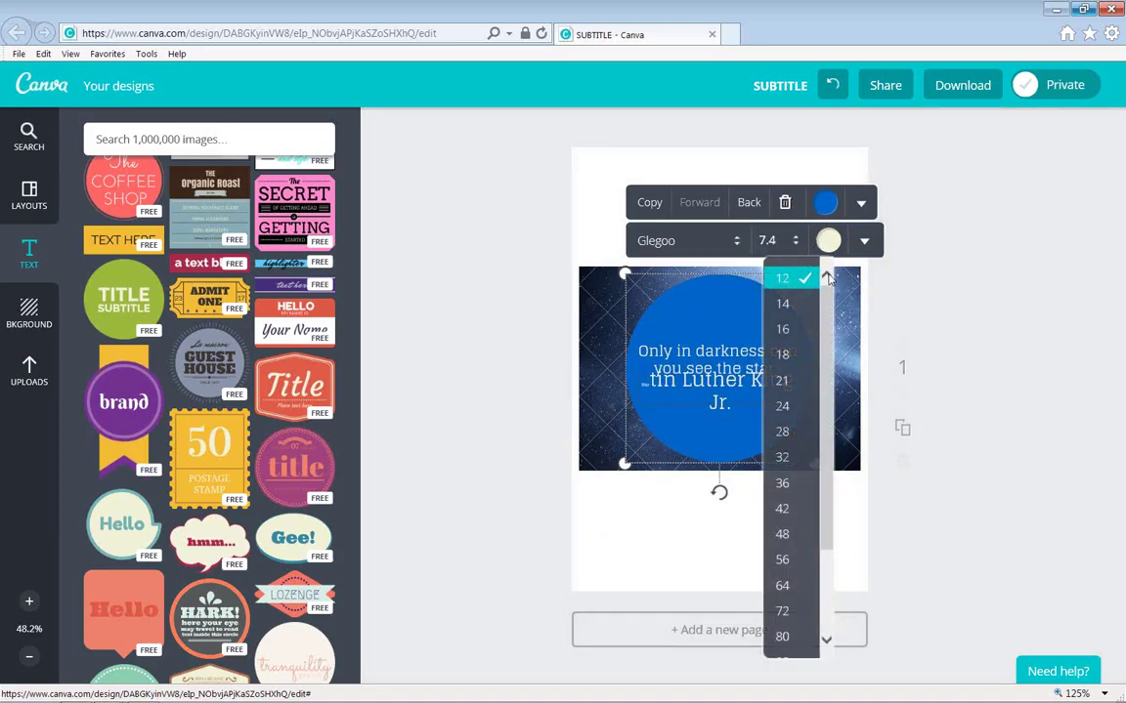
click(756, 394)
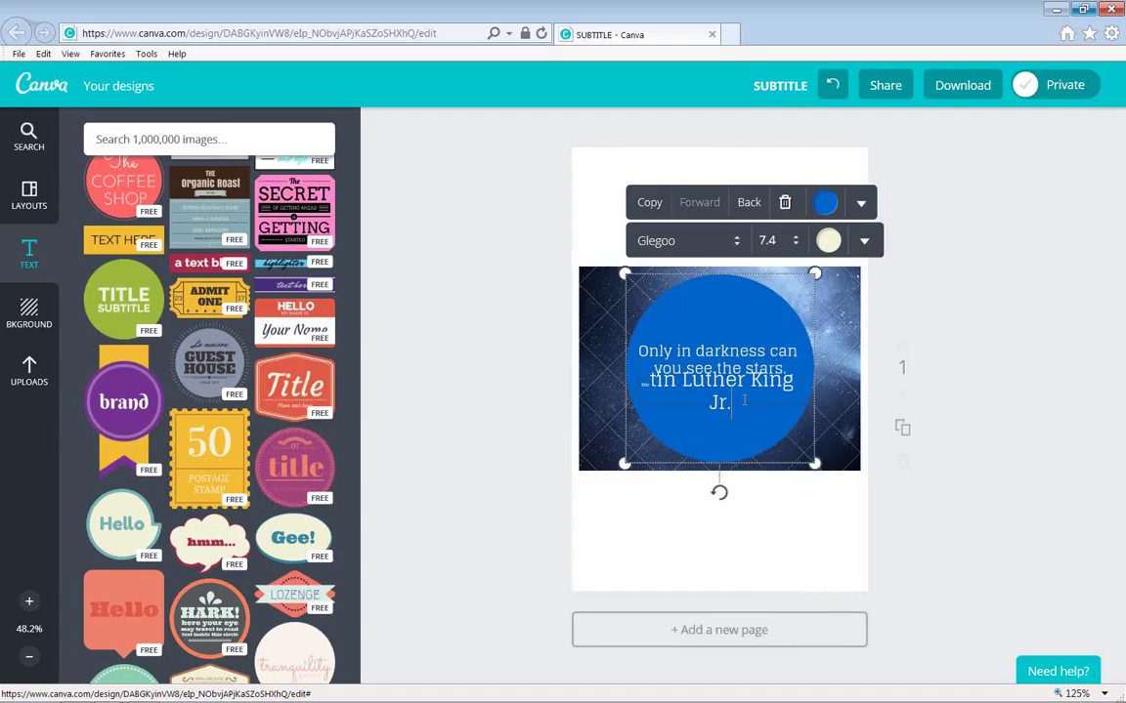
Adjust the author line's font size and move the badge slightly higher.
triple_click(791, 393)
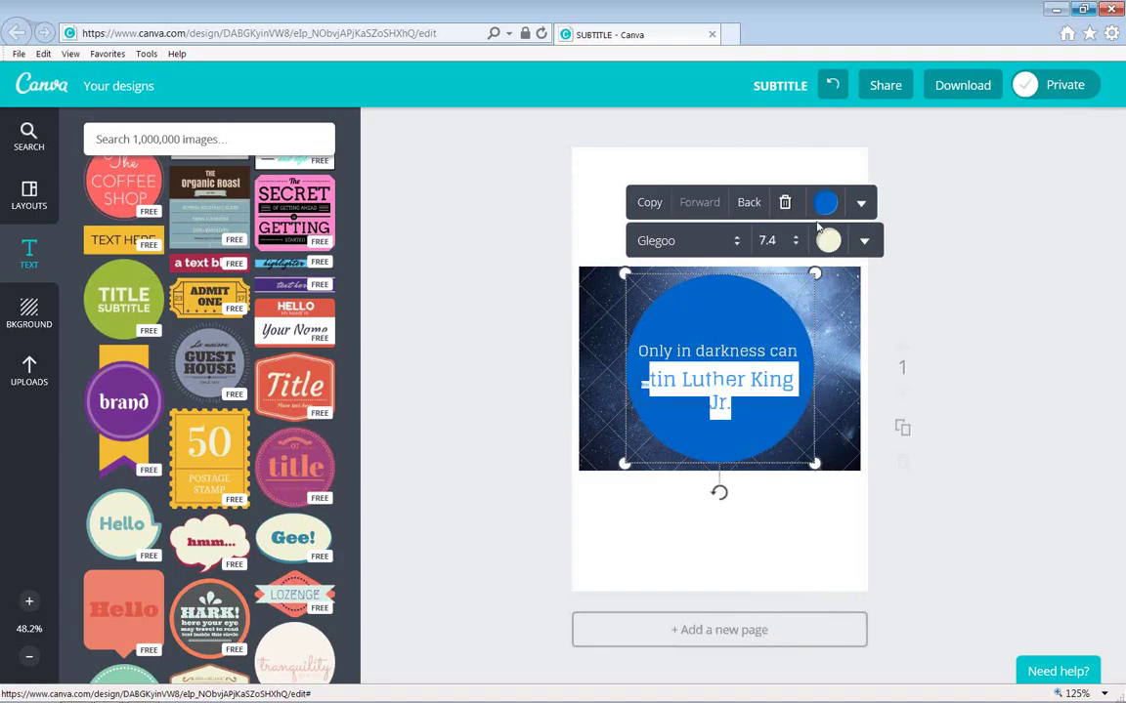
click(796, 244)
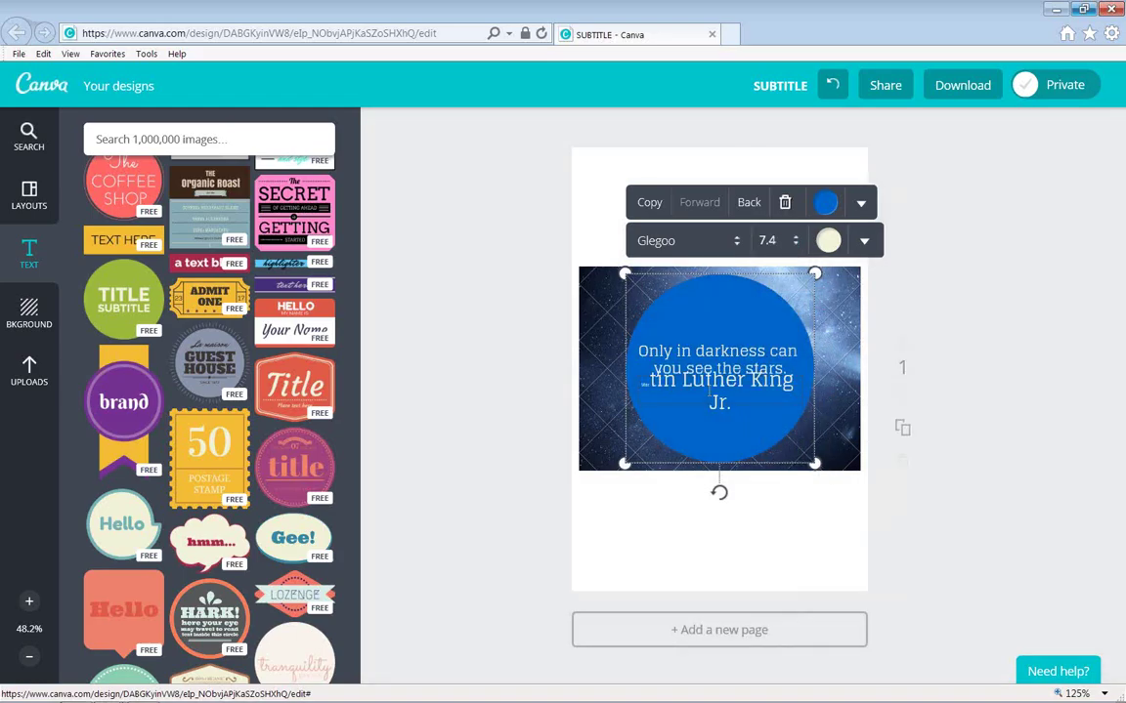
triple_click(709, 401)
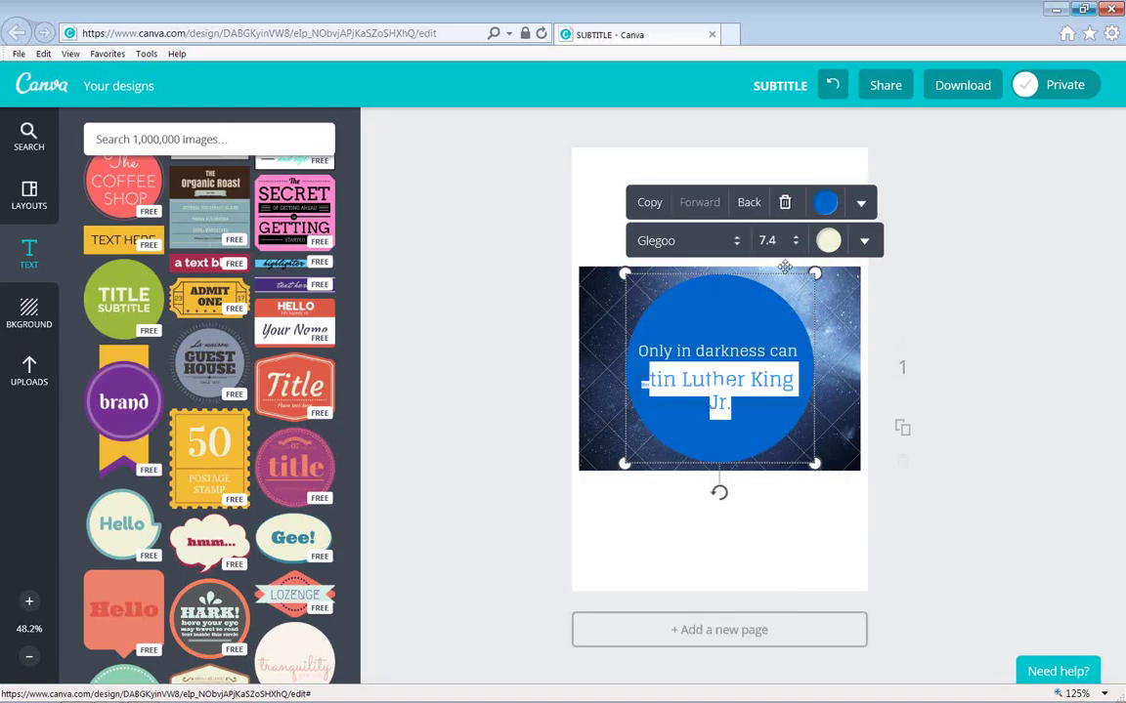
click(732, 352)
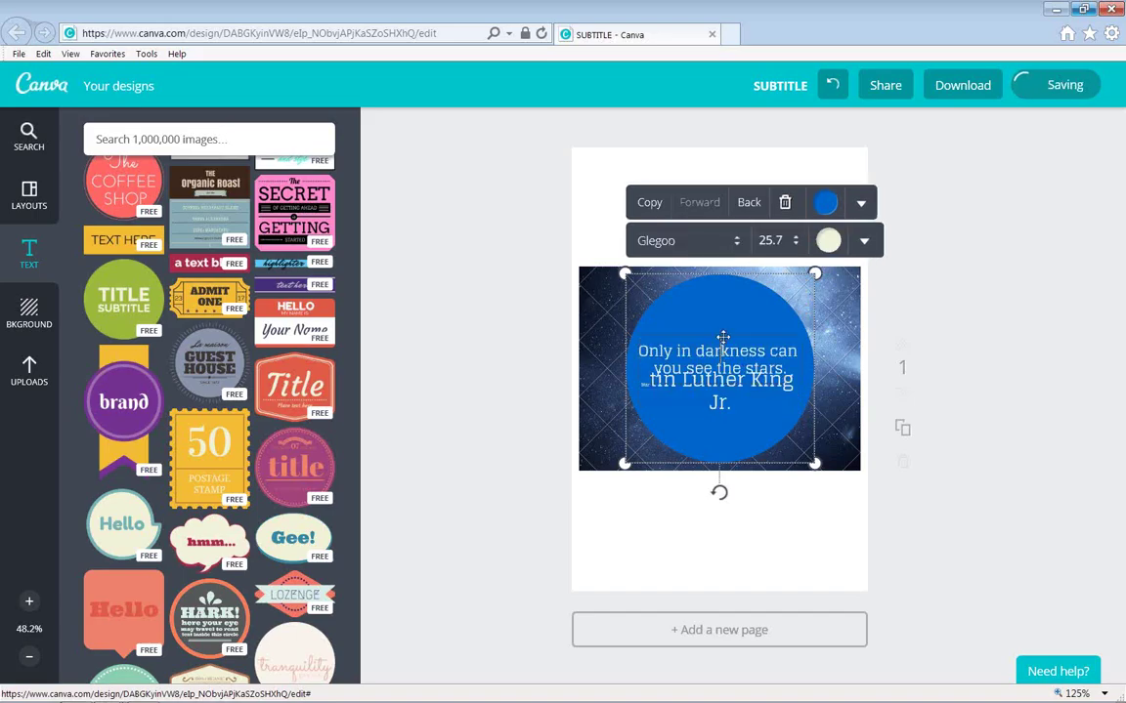
drag(723, 329, 729, 398)
Correct the author line to 'Martin Luther King Junior' and add the #SocialLights hashtag.
double_click(657, 384)
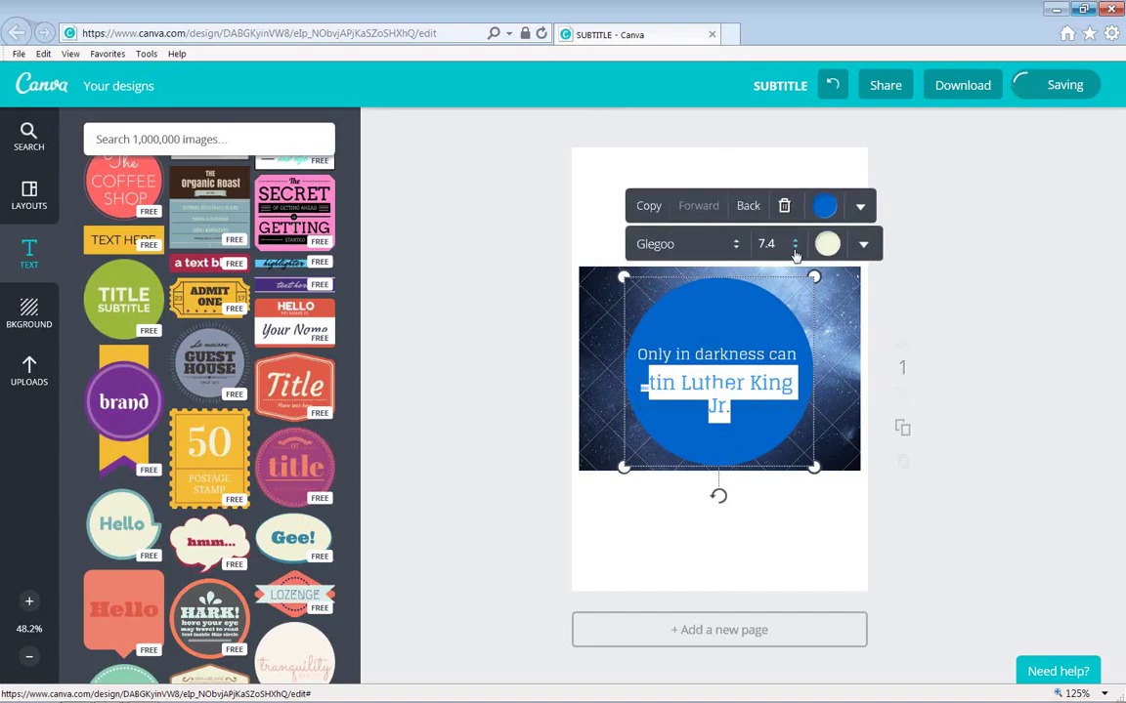
click(794, 244)
click(762, 251)
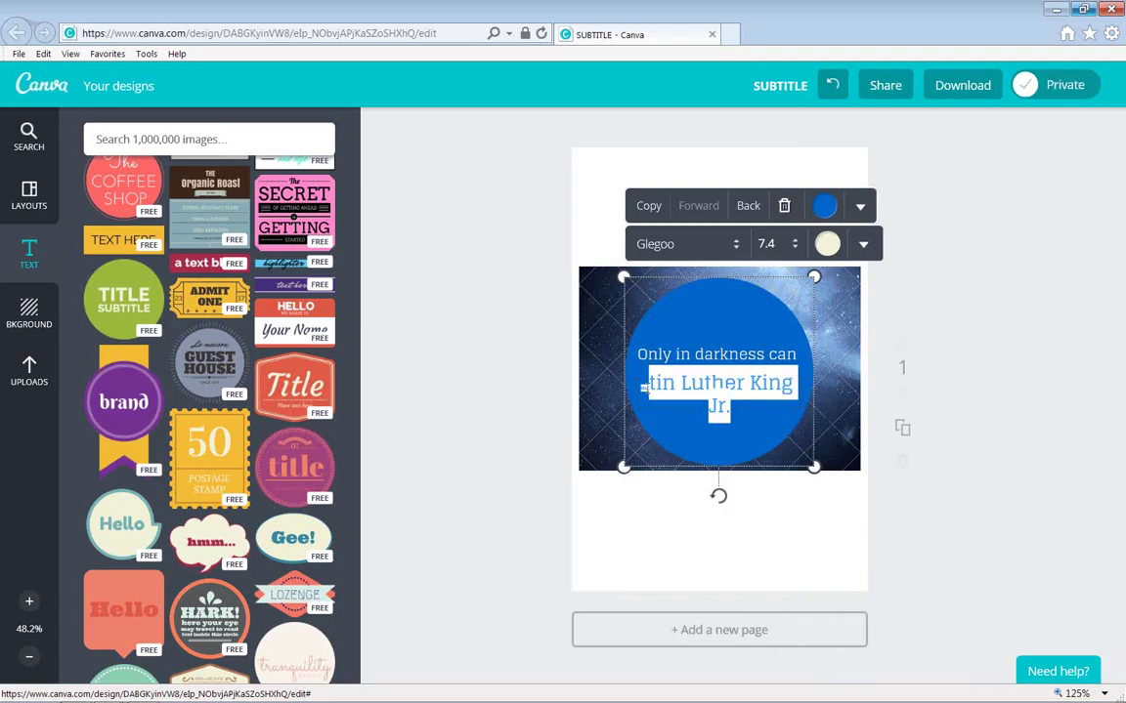
double_click(656, 383)
click(645, 386)
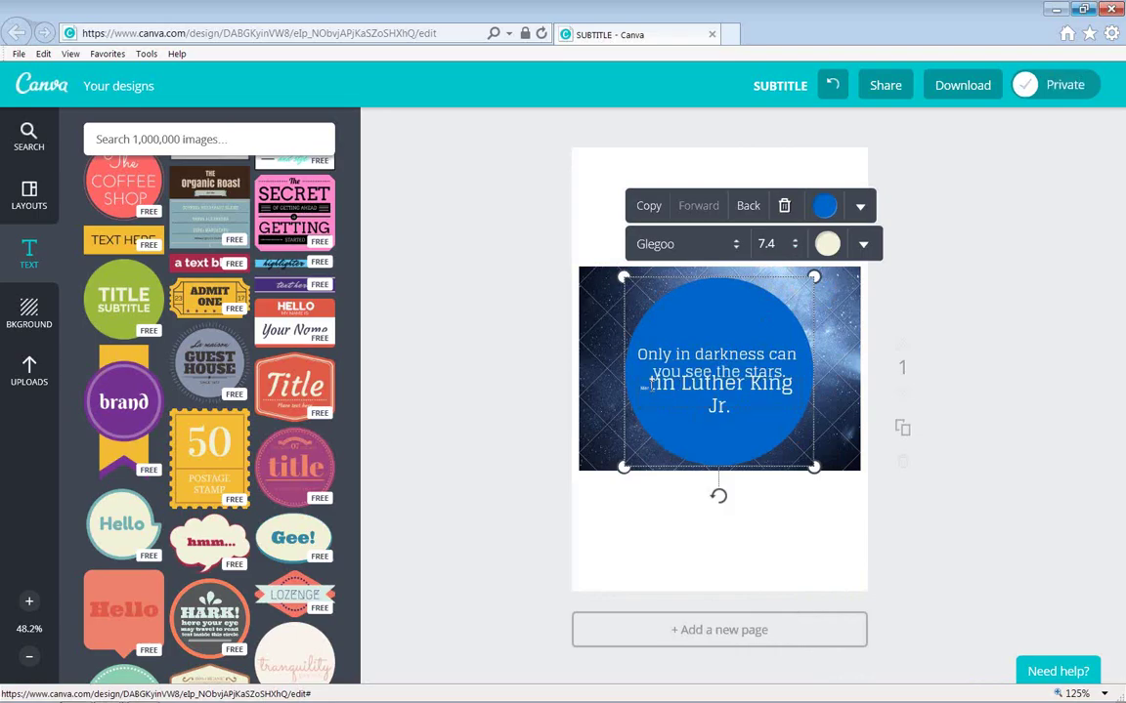
drag(648, 384, 793, 422)
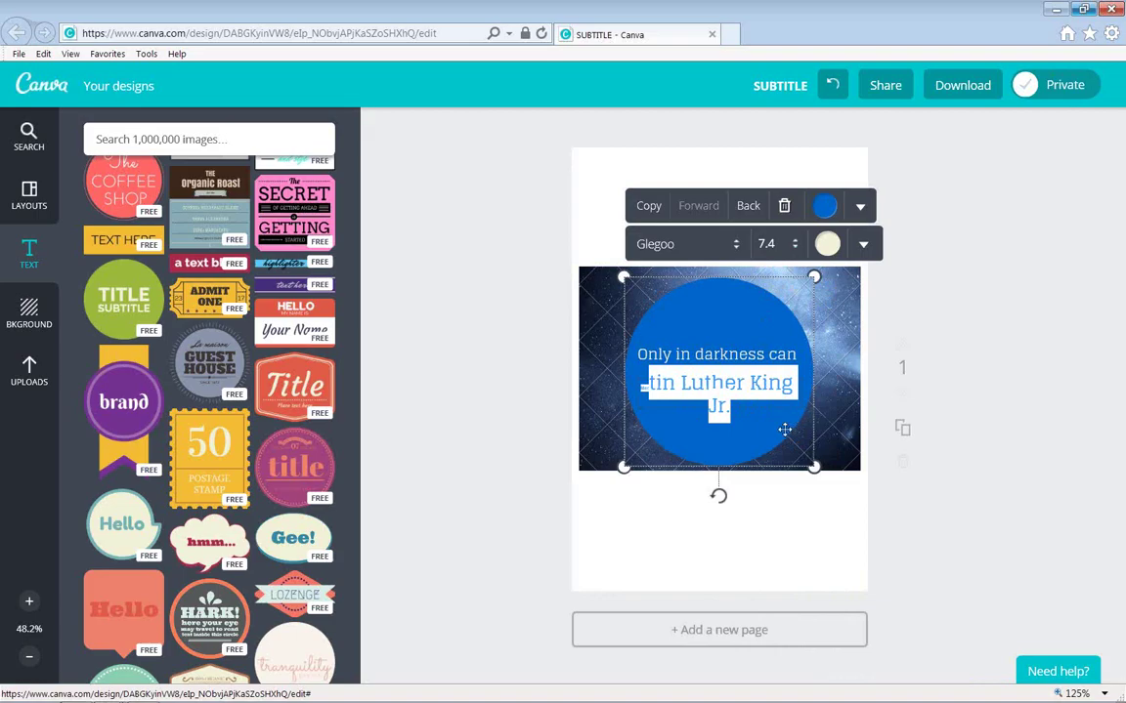
key(BackSpace)
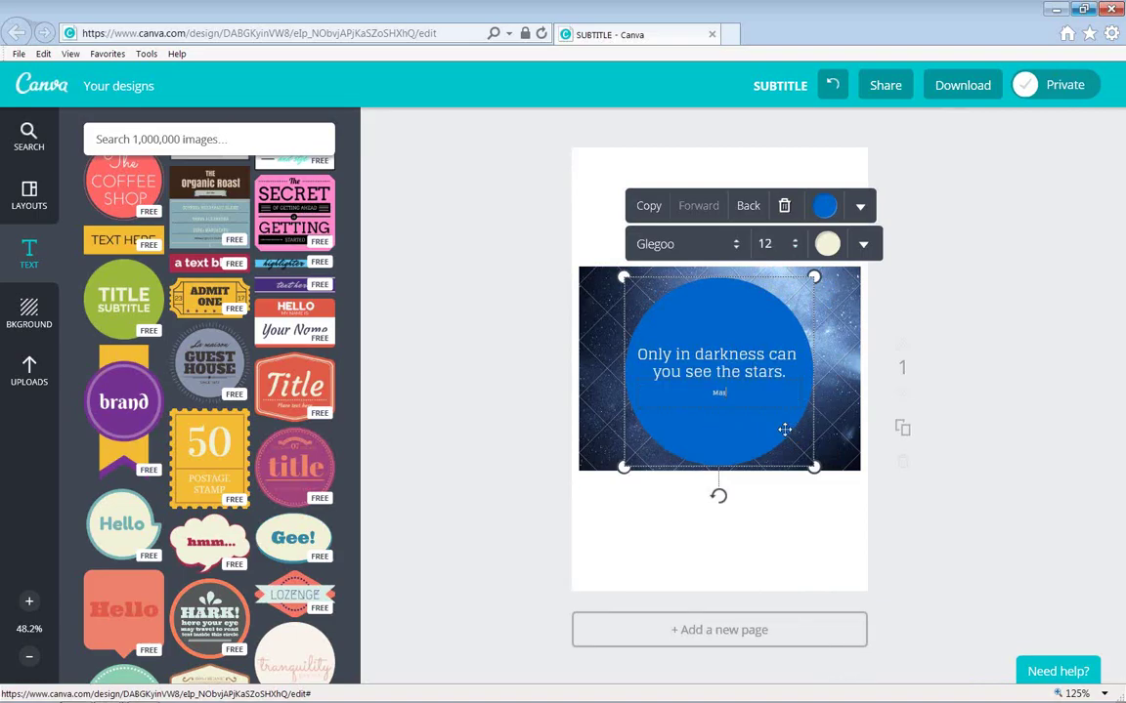
text(tin Ly)
text(ther King Junior)
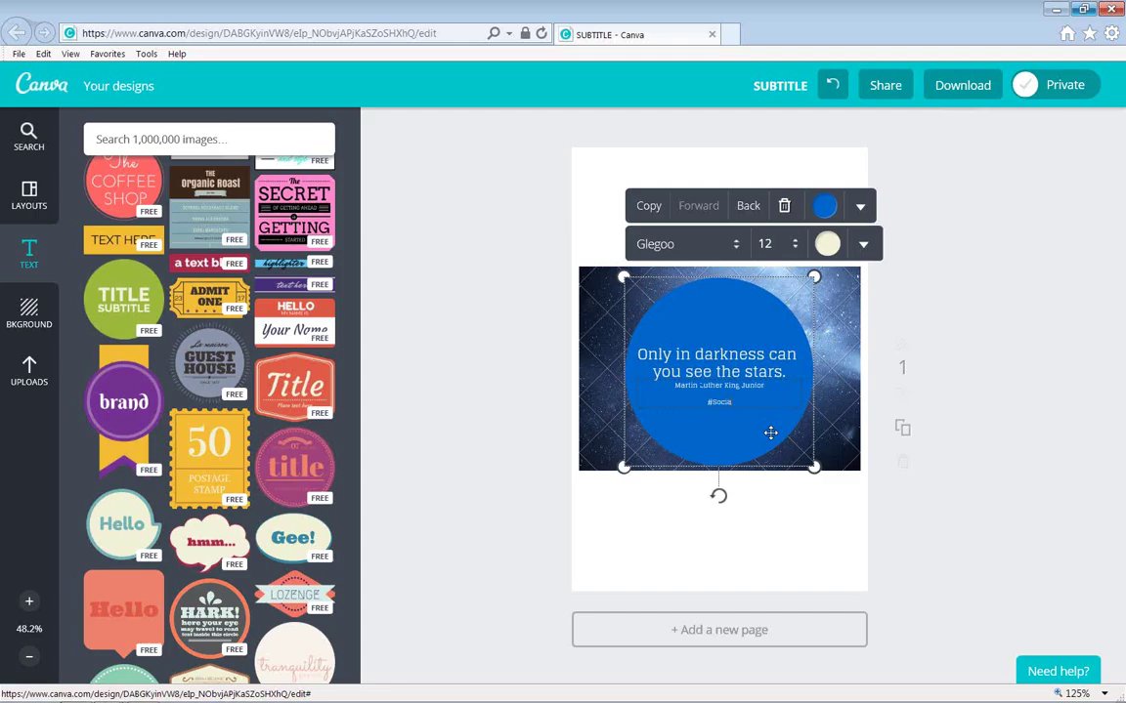
text(Lights)
Share the starry quote design on Twitter, confirming with Share it now.
click(887, 87)
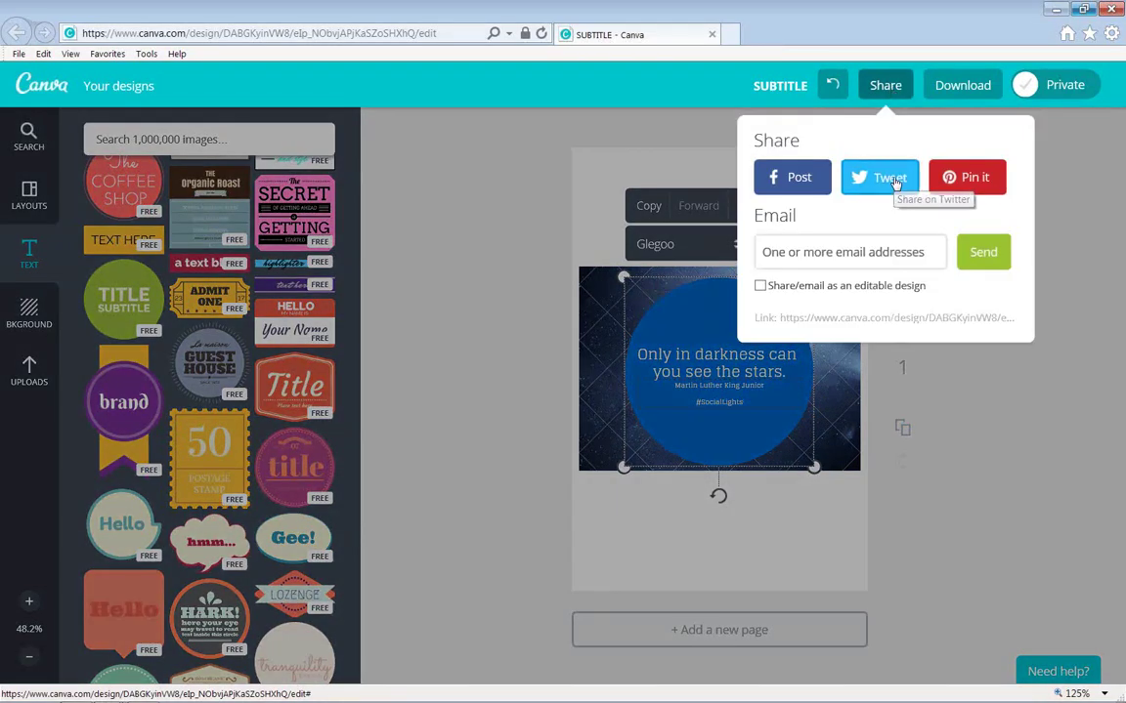
click(894, 181)
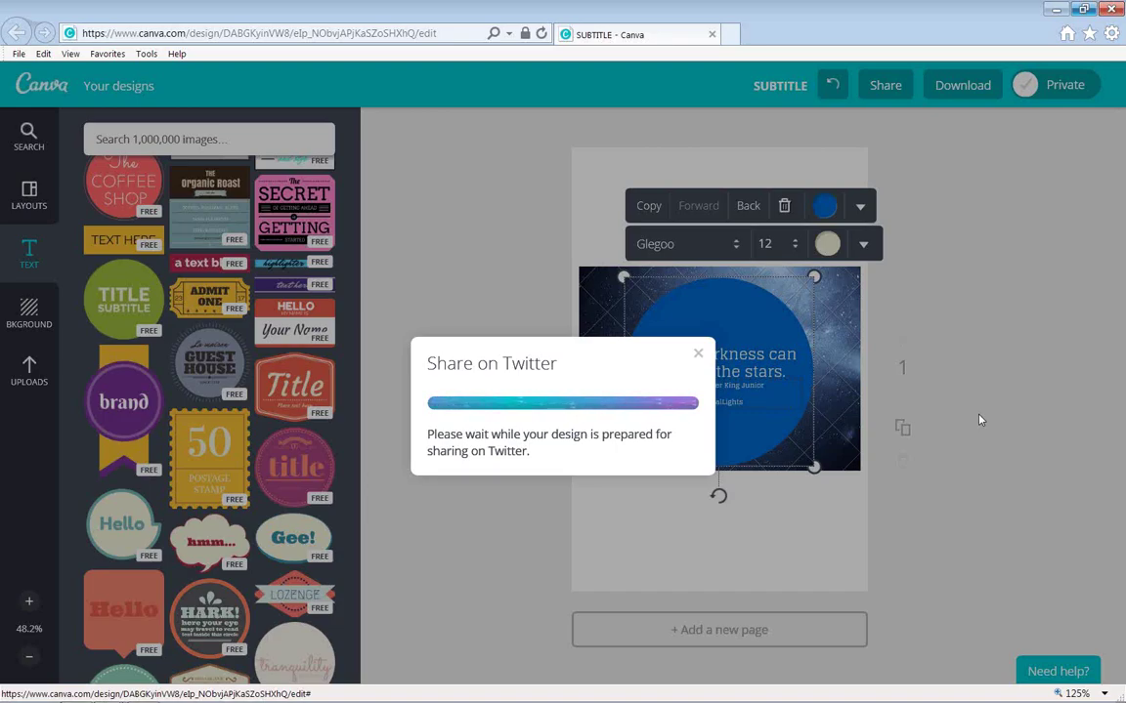
click(543, 460)
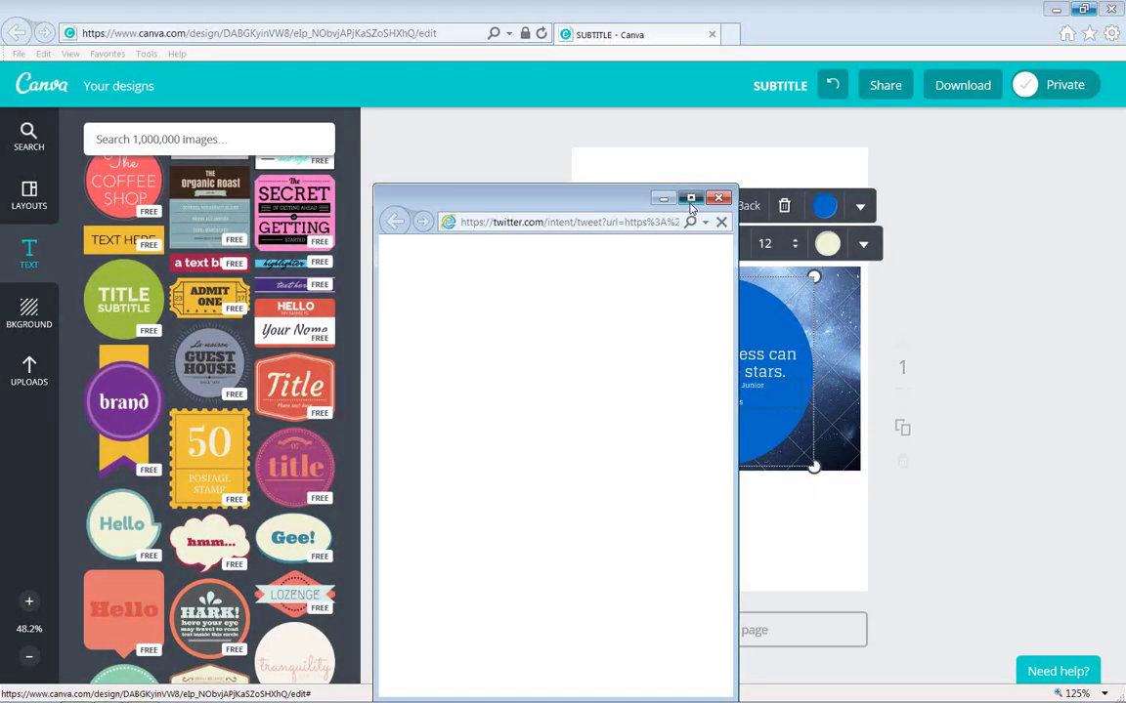
Maximize the prefilled tweet window to review it, then minimize it.
click(691, 198)
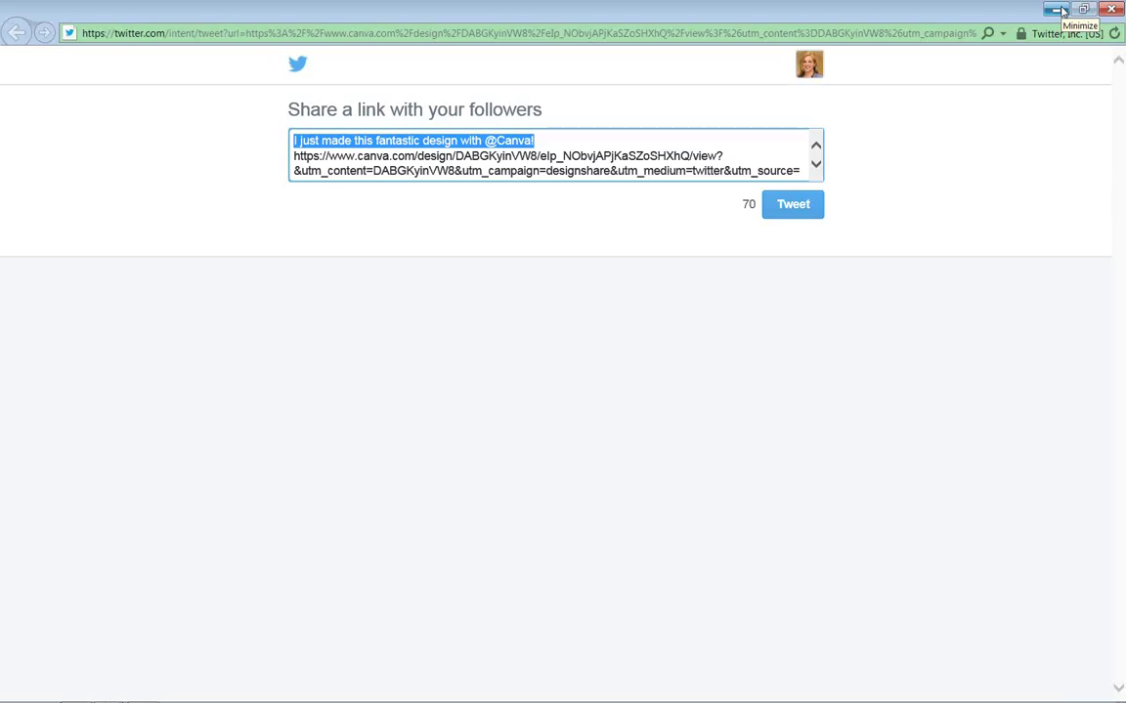
click(1062, 11)
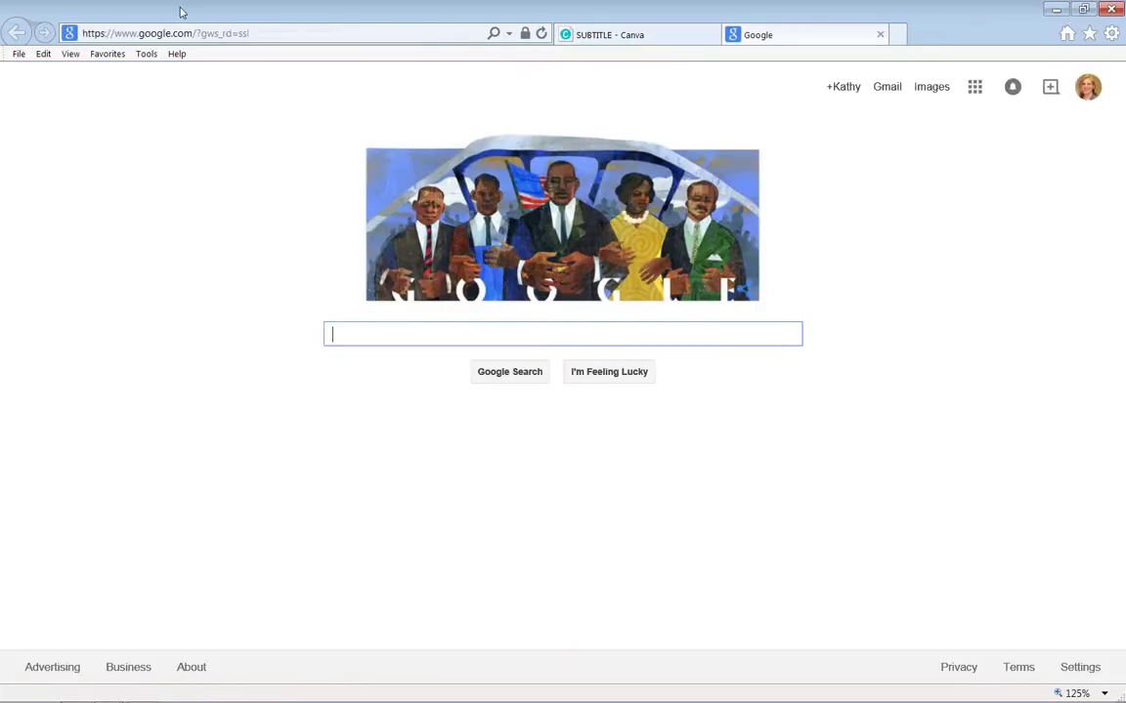
Load the Bitly site in the second tab, then return to the Canva design tab.
click(186, 33)
text(bit.ly)
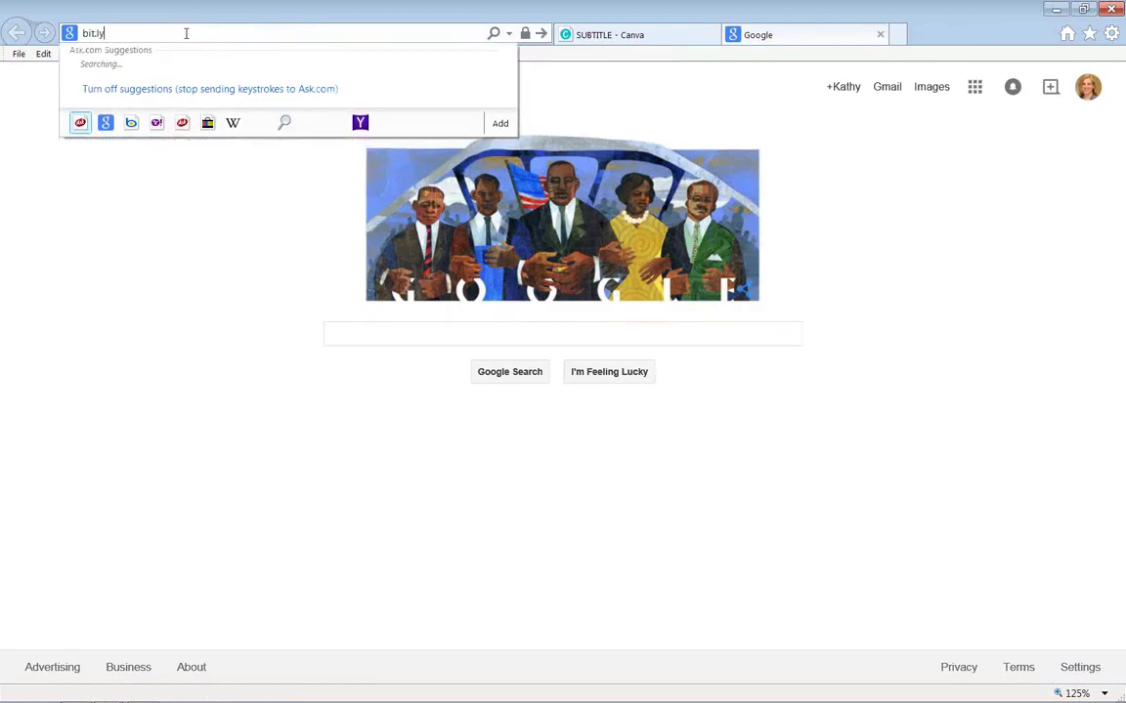
key(Return)
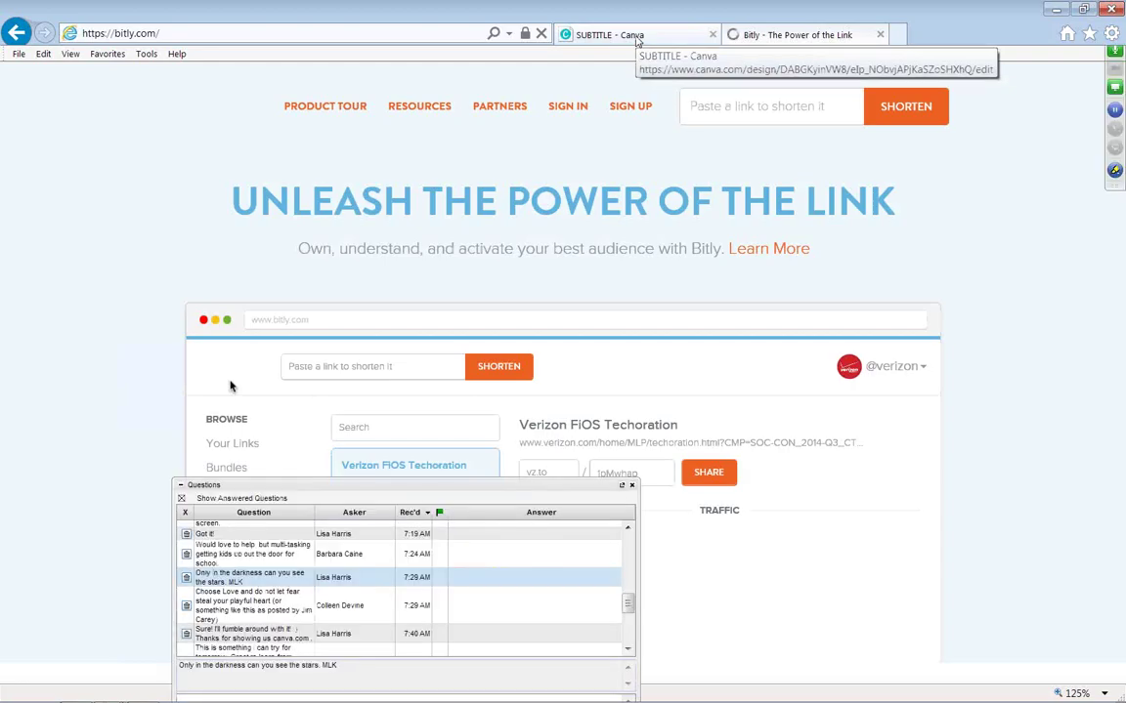
click(637, 37)
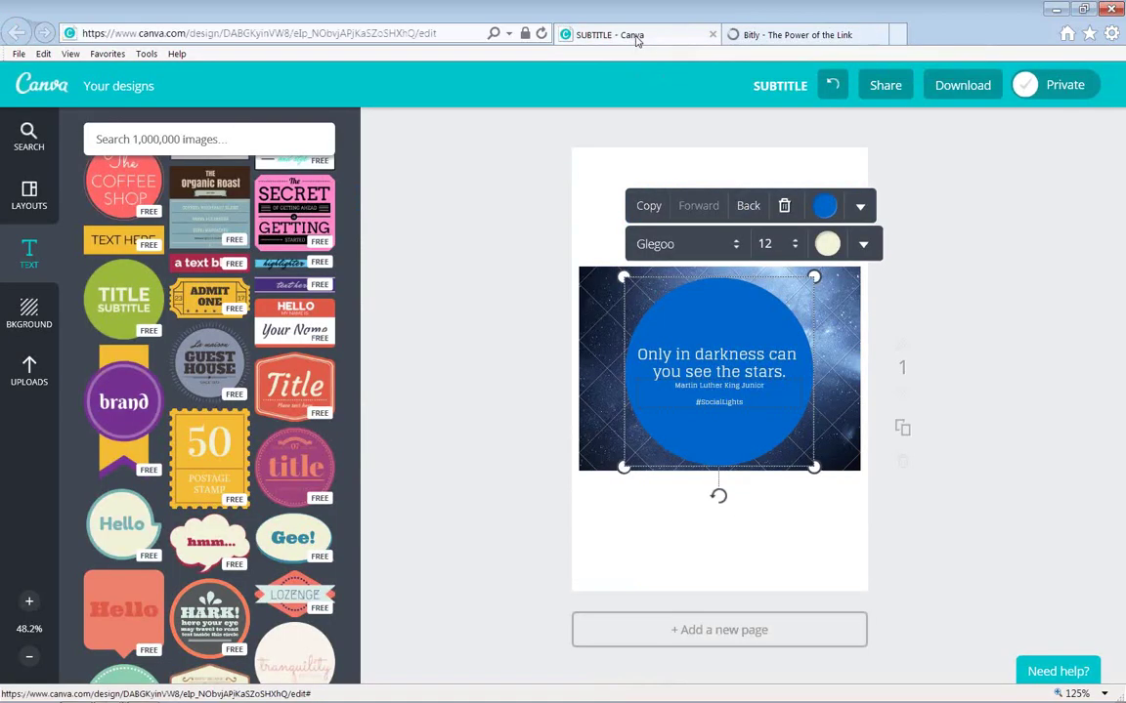
Share the design to Twitter again and select the design link in the prefilled tweet.
click(873, 87)
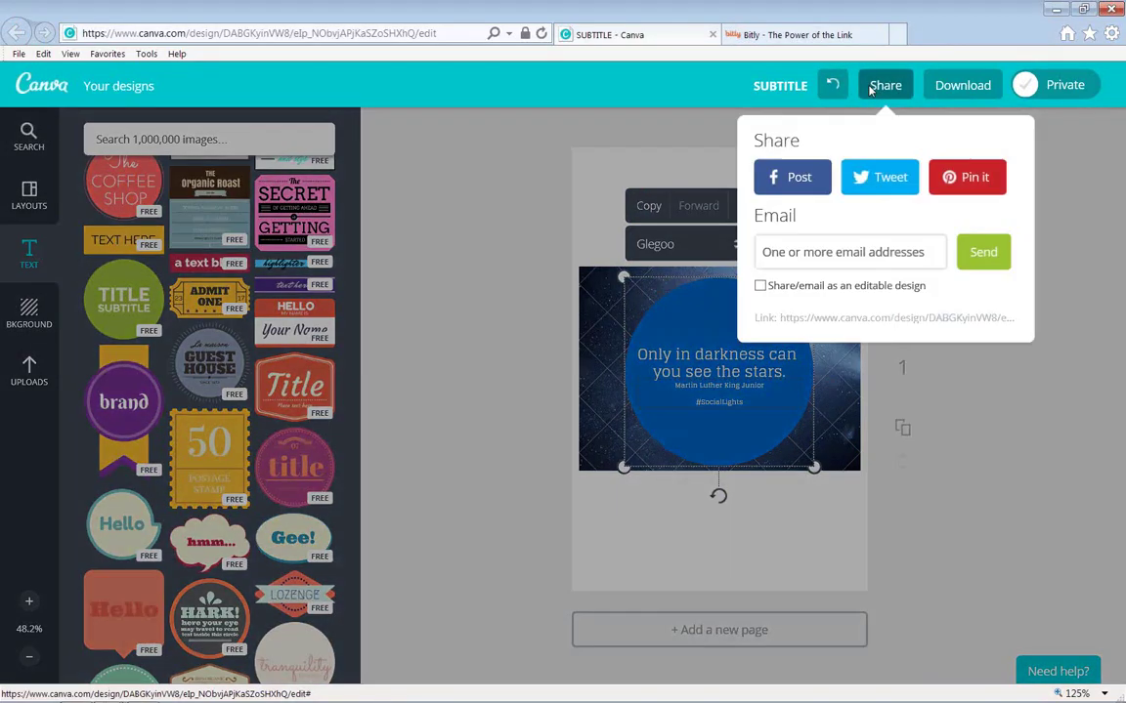
click(917, 178)
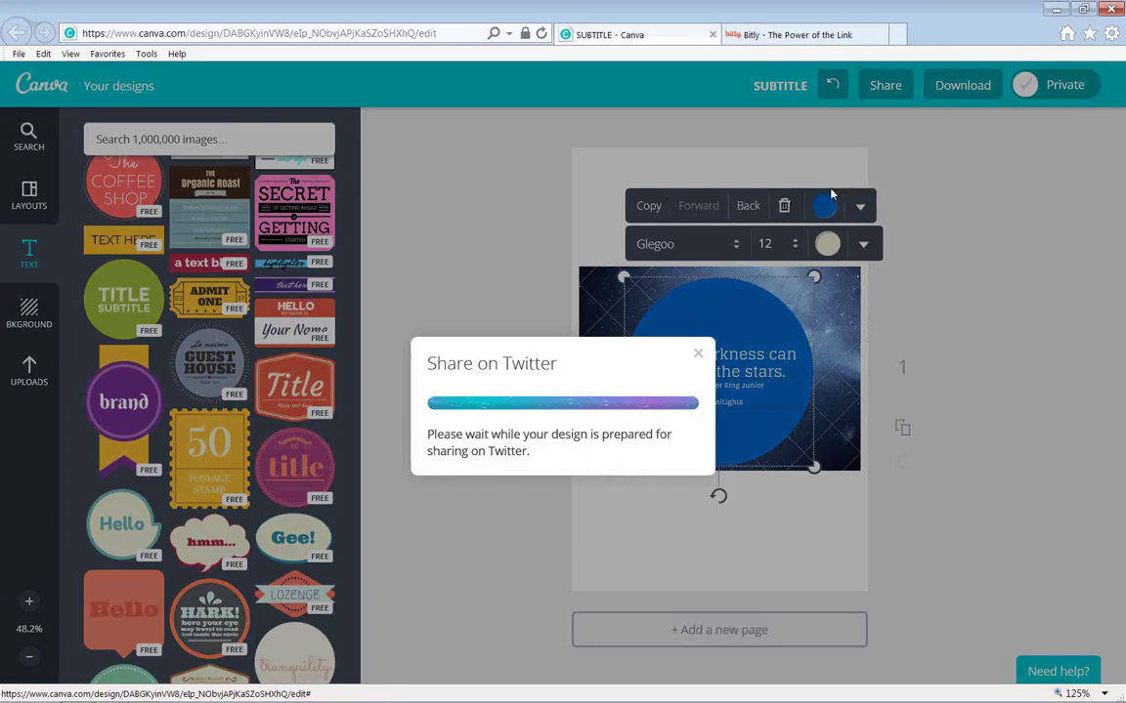
click(558, 451)
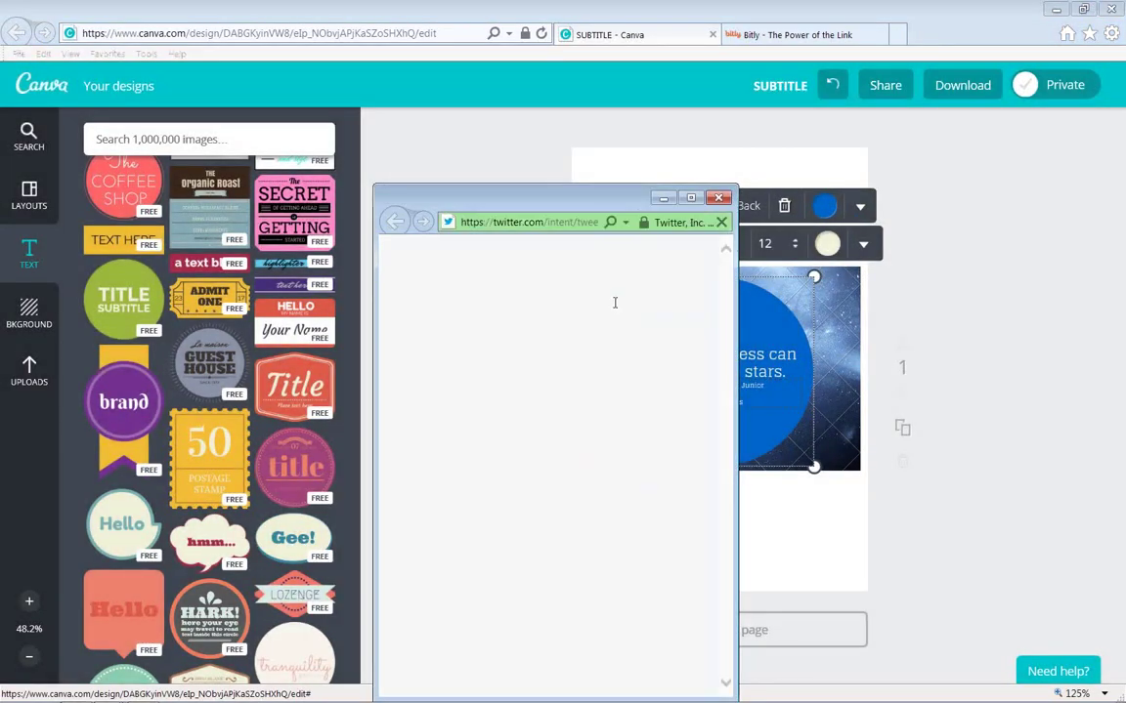
drag(402, 348, 555, 359)
key(ctrl+c)
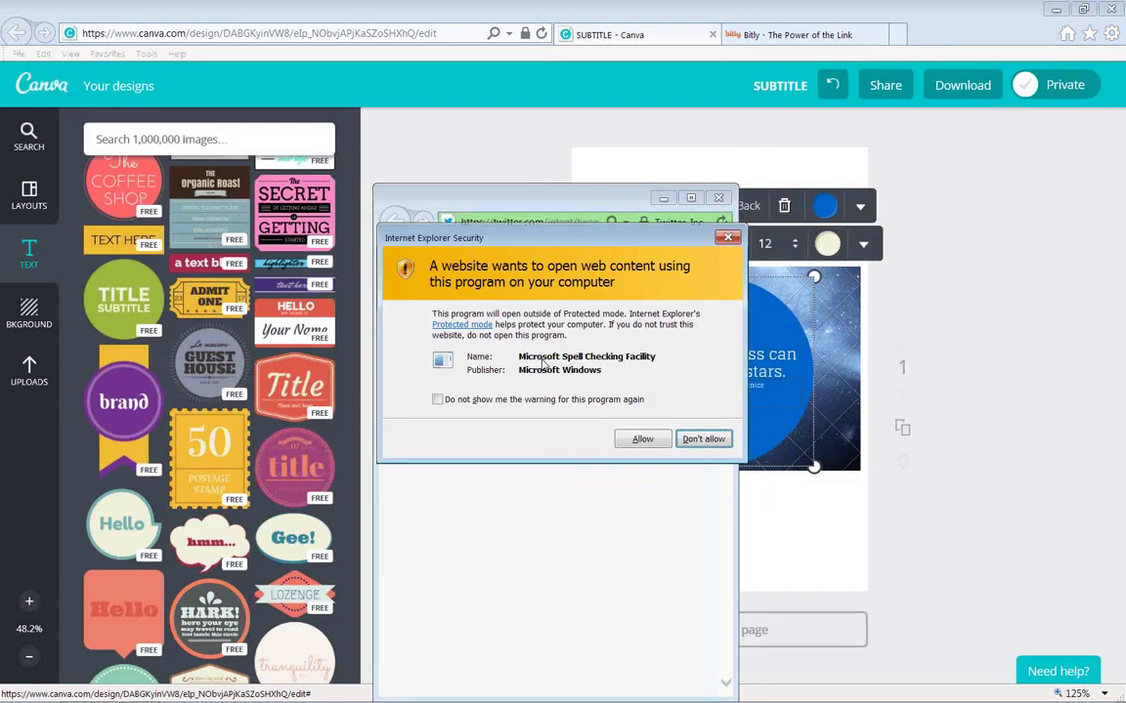
click(644, 437)
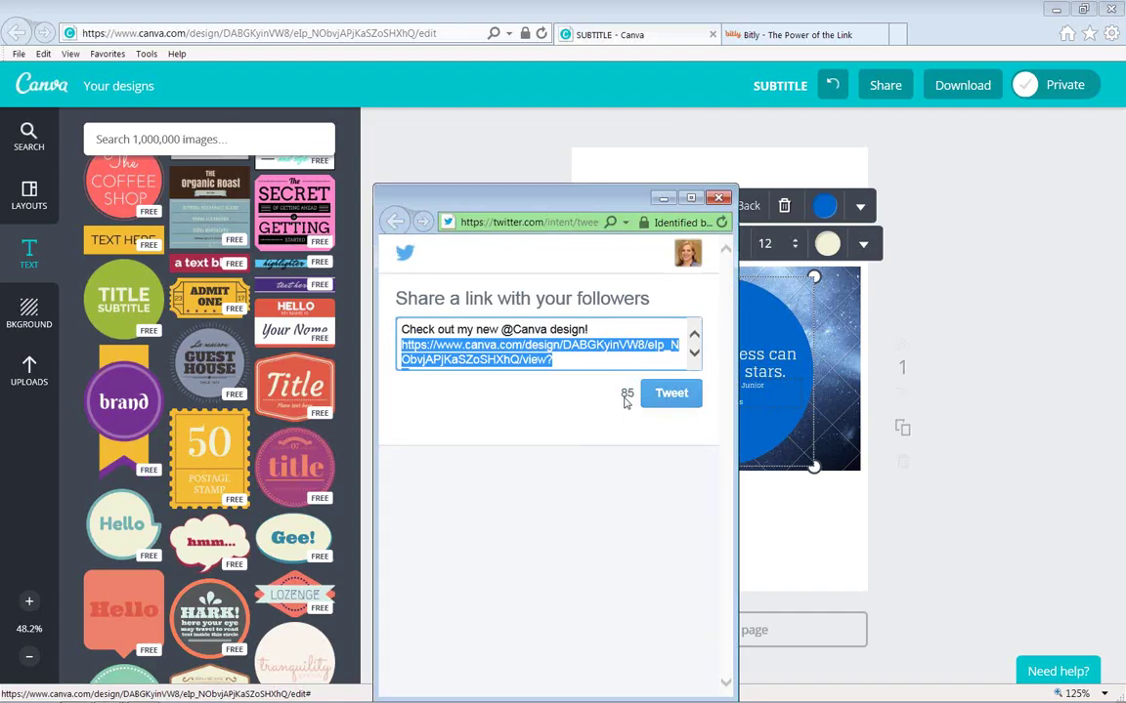
click(766, 37)
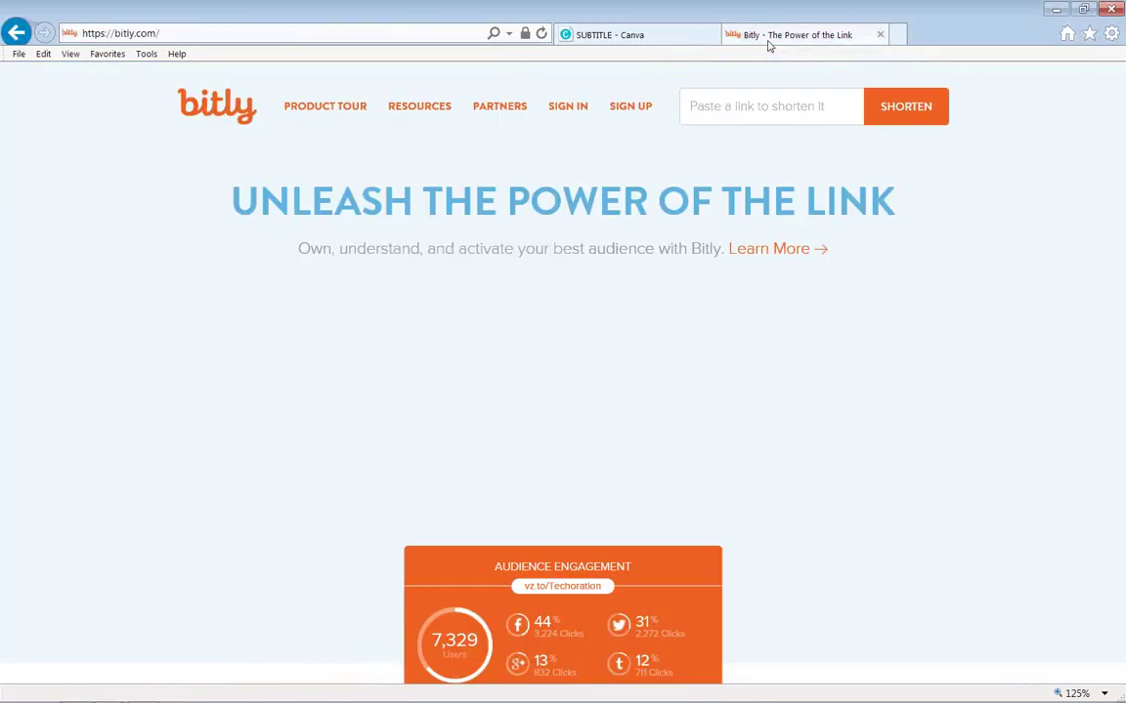
click(700, 105)
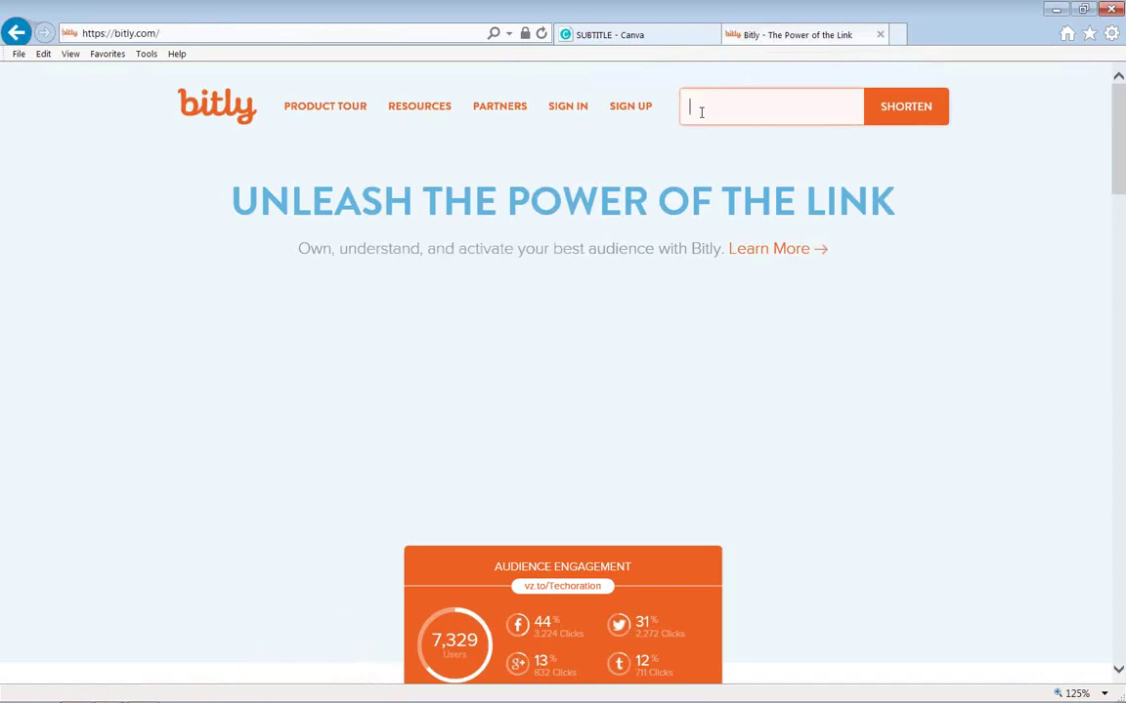
key(ctrl+v)
click(881, 115)
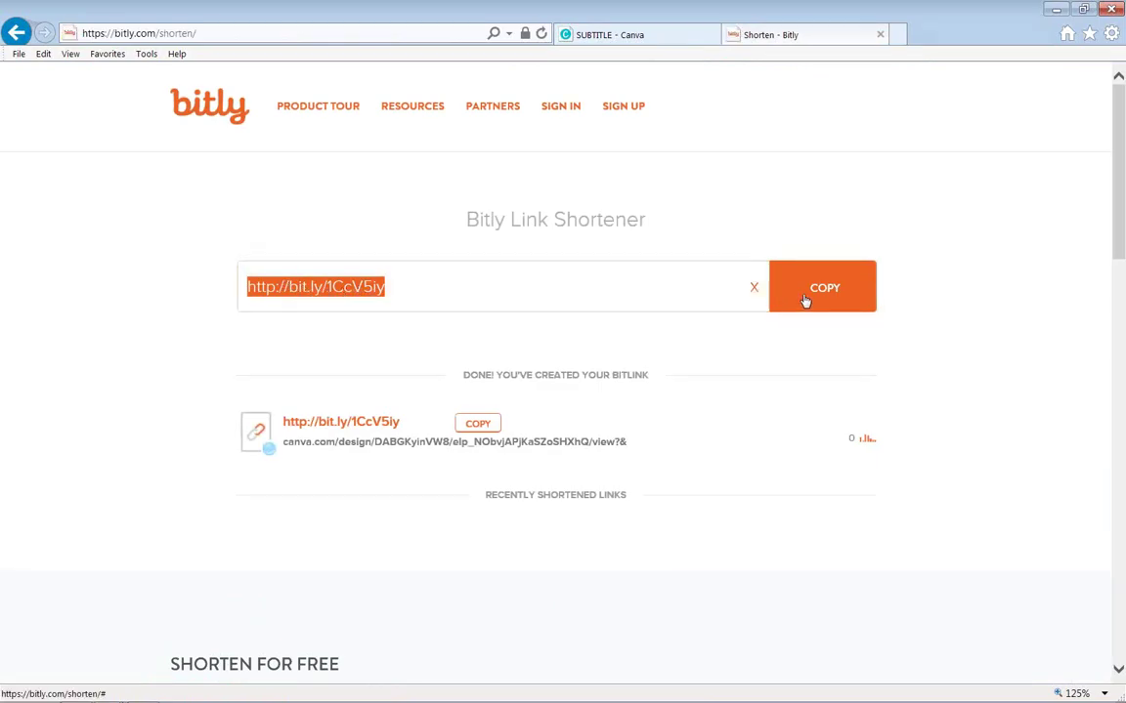
click(354, 35)
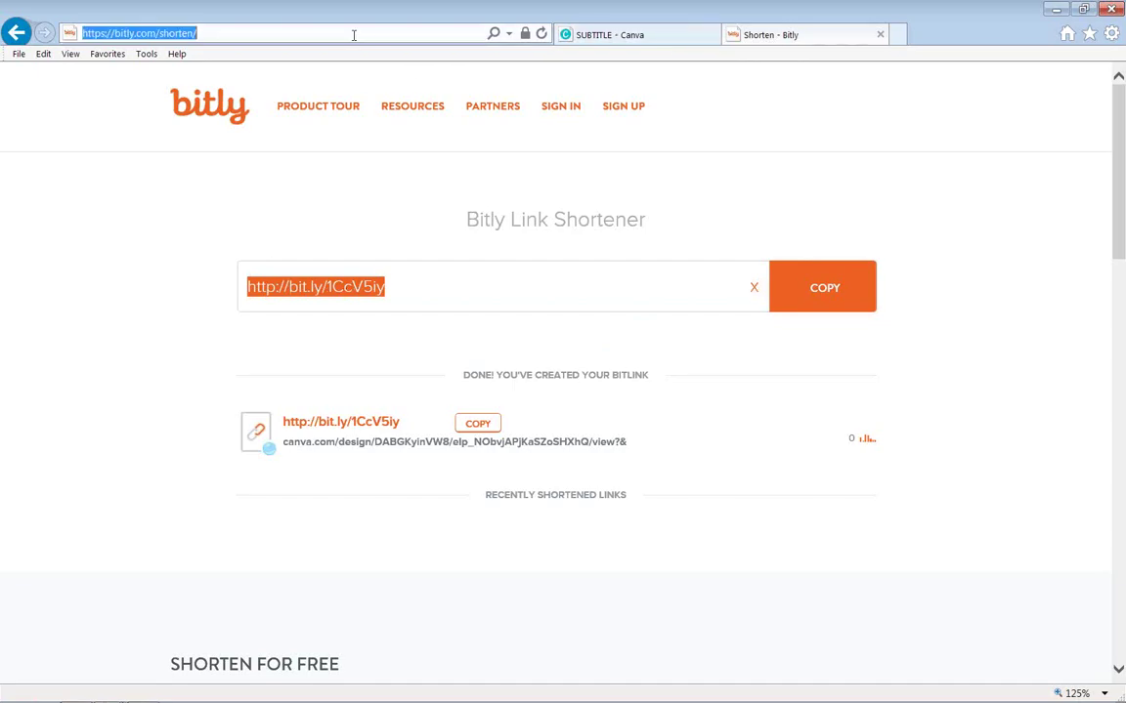
text(http://bit.ly/1CcV5iy)
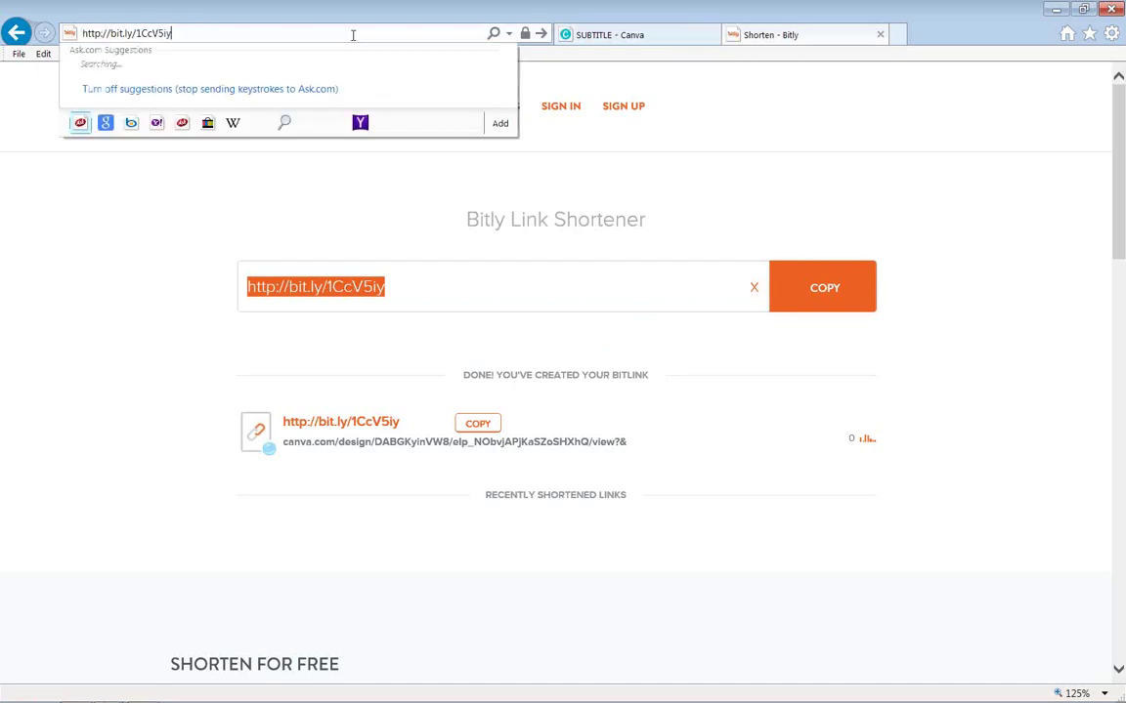
key(Return)
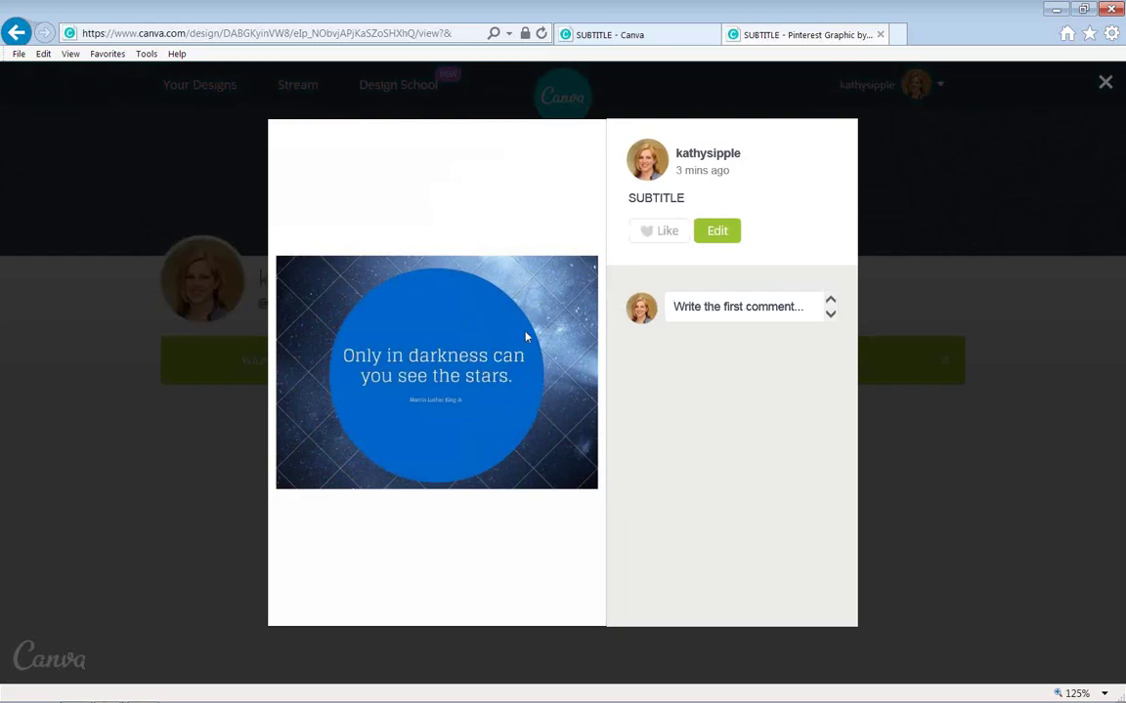
Like the starry quote design and start a comment, allowing the IE prompt.
click(646, 234)
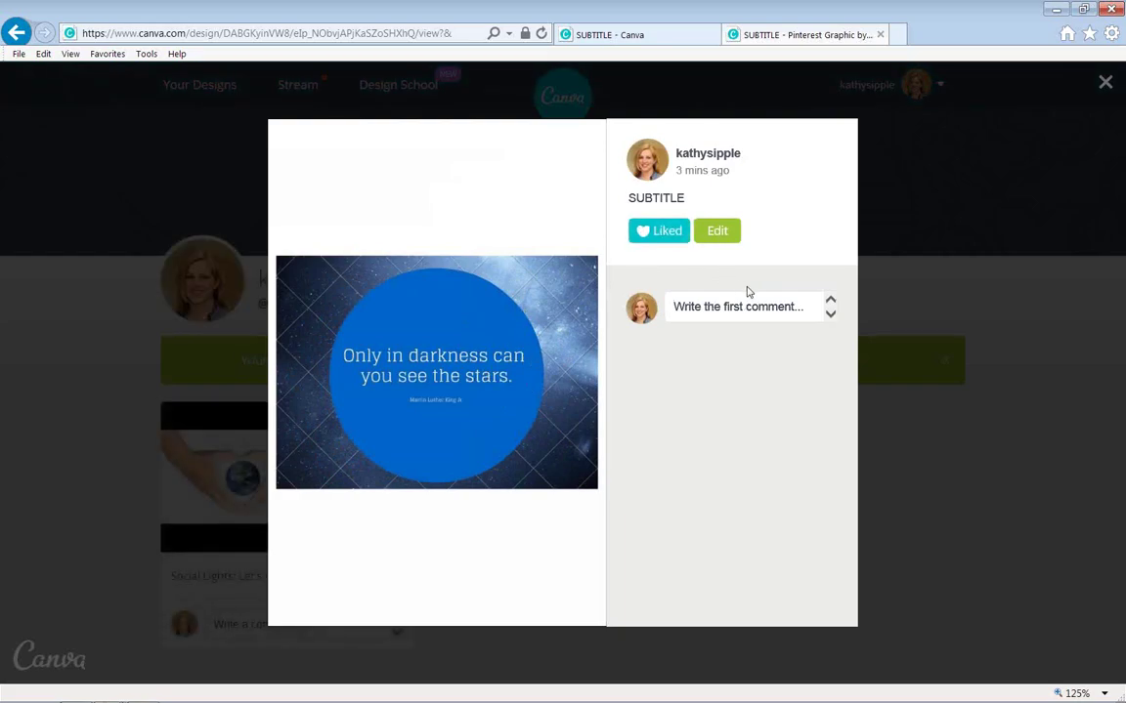
click(711, 310)
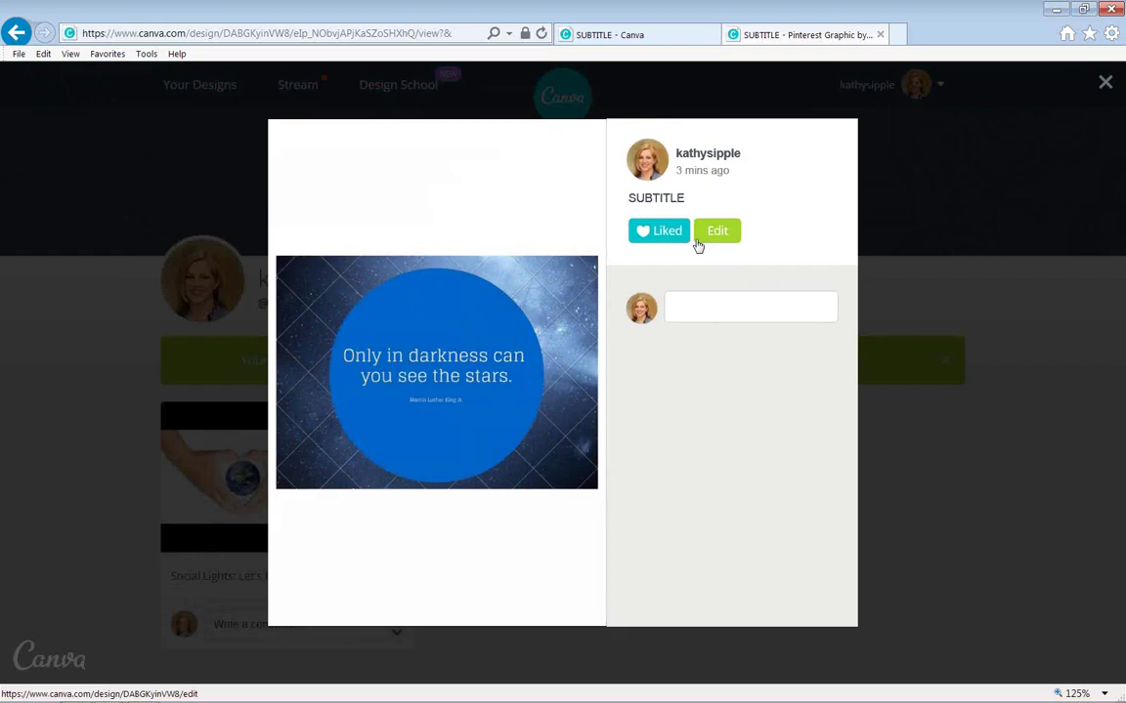
click(698, 246)
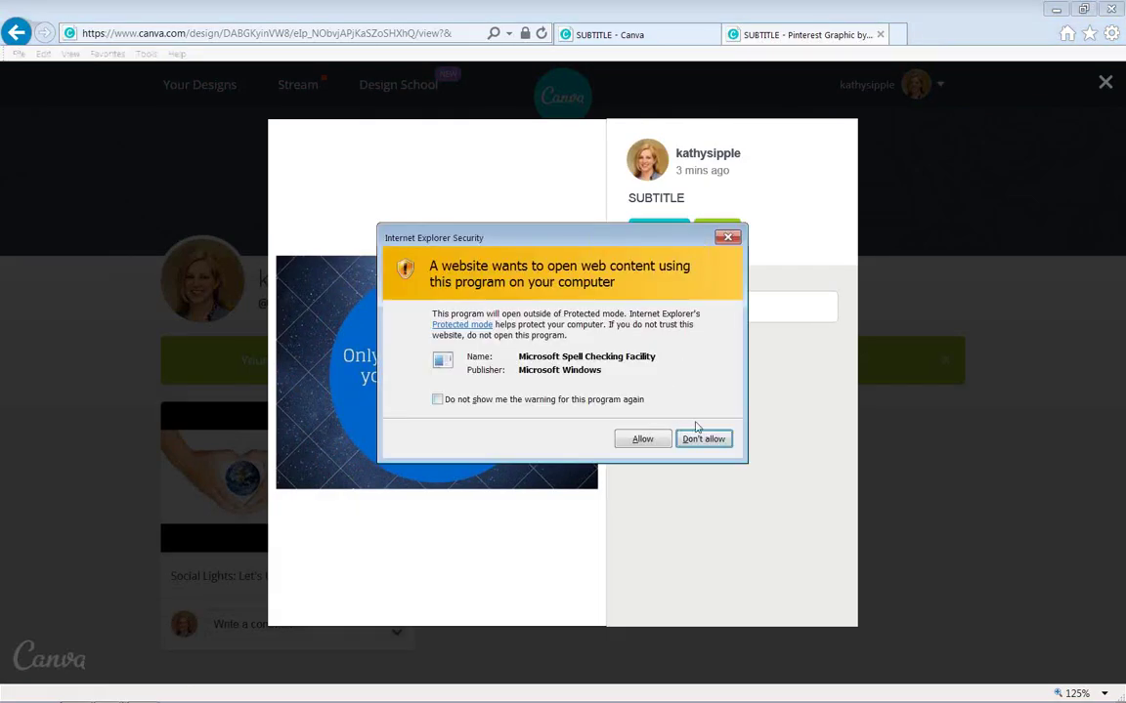
click(646, 441)
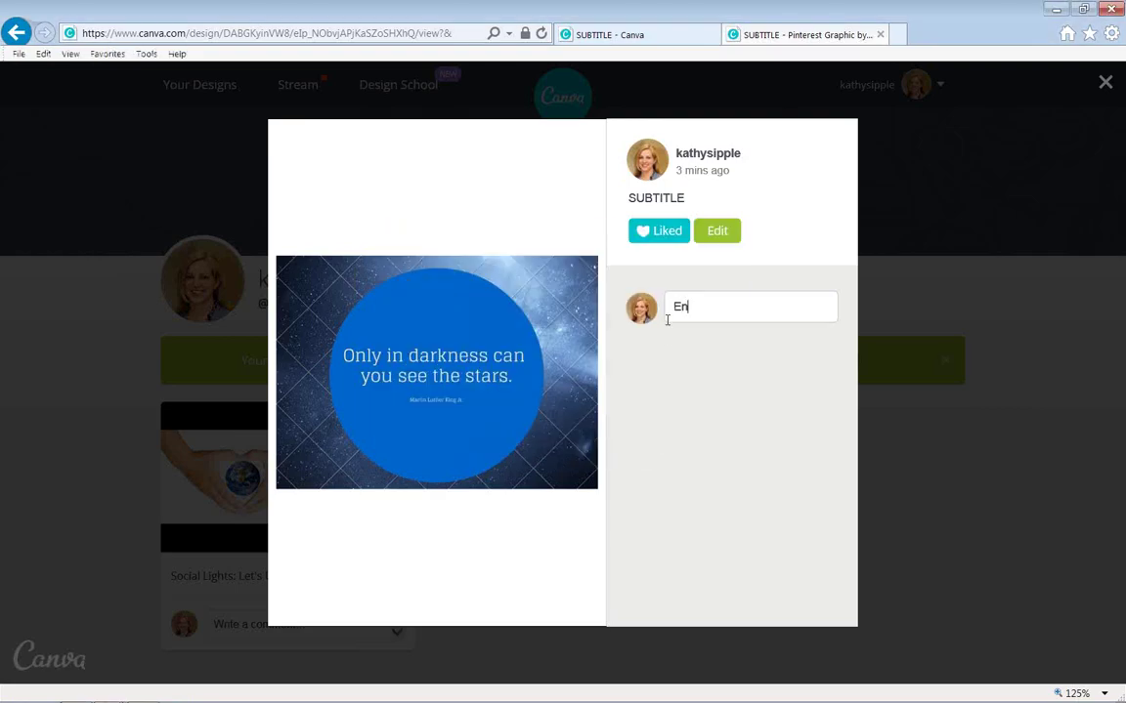
Post the comment 'Enjoying time together with lightworkers. #SocialLights #MLK' on the design.
key(BackSpace)
key(BackSpace)
key(BackSpace)
key(BackSpace)
text(ng w)
key(BackSpace)
text(time together )
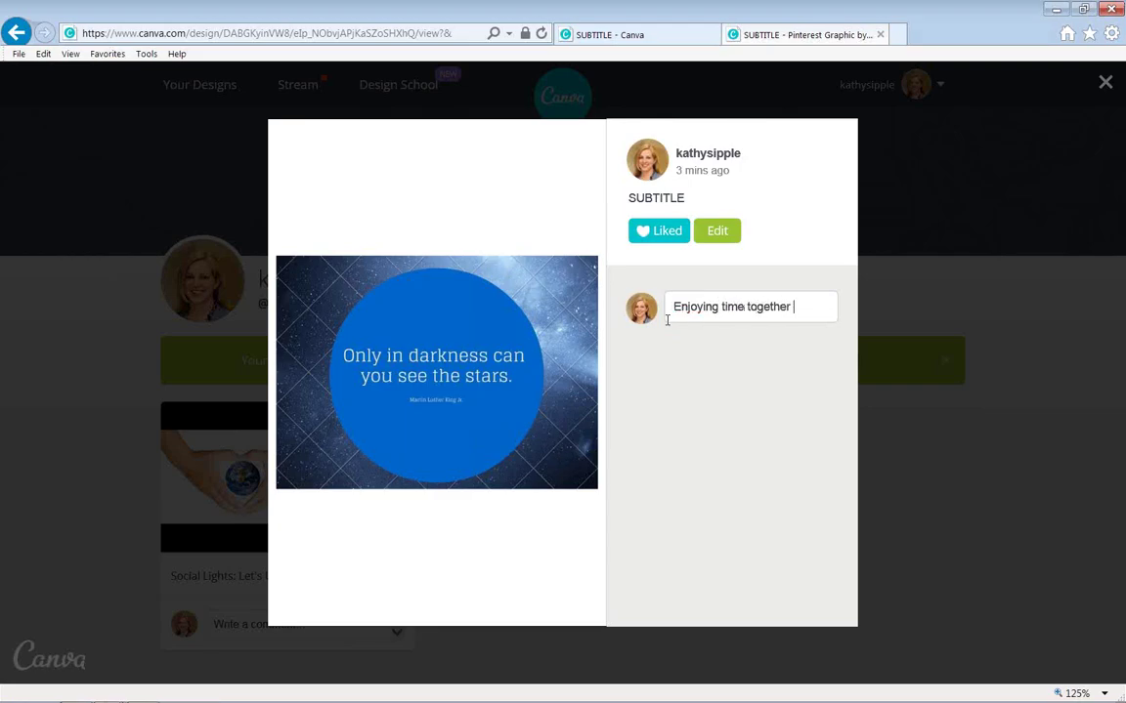
text(with light)
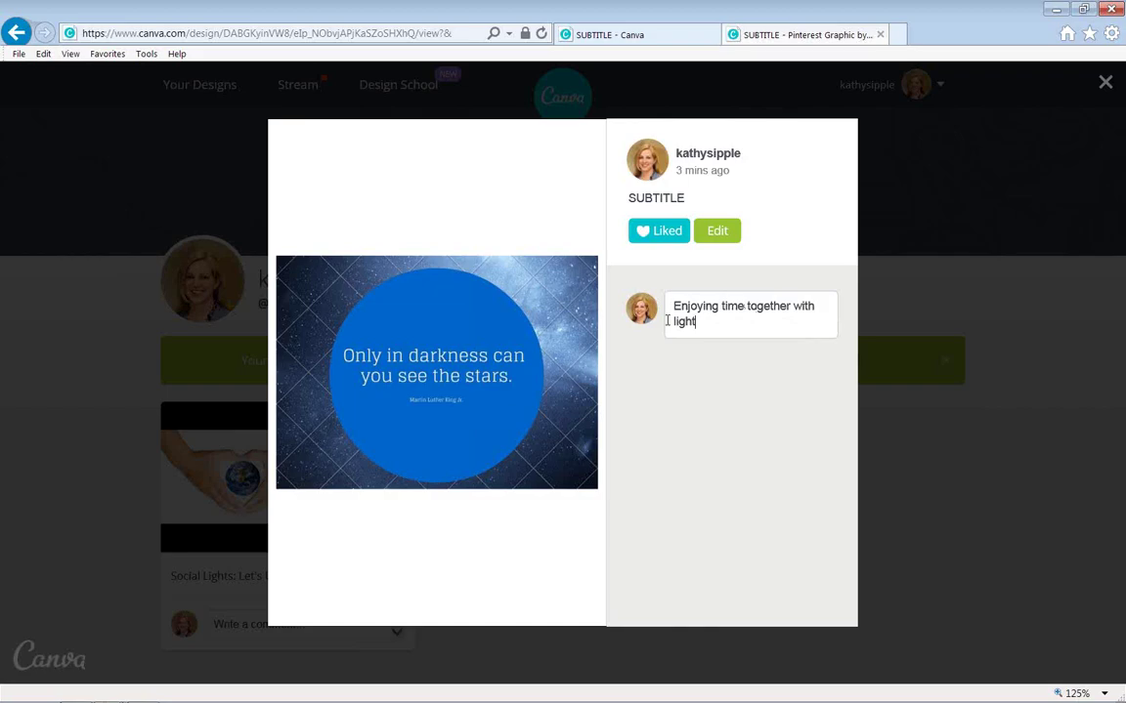
text(workers. #Socia)
key(BackSpace)
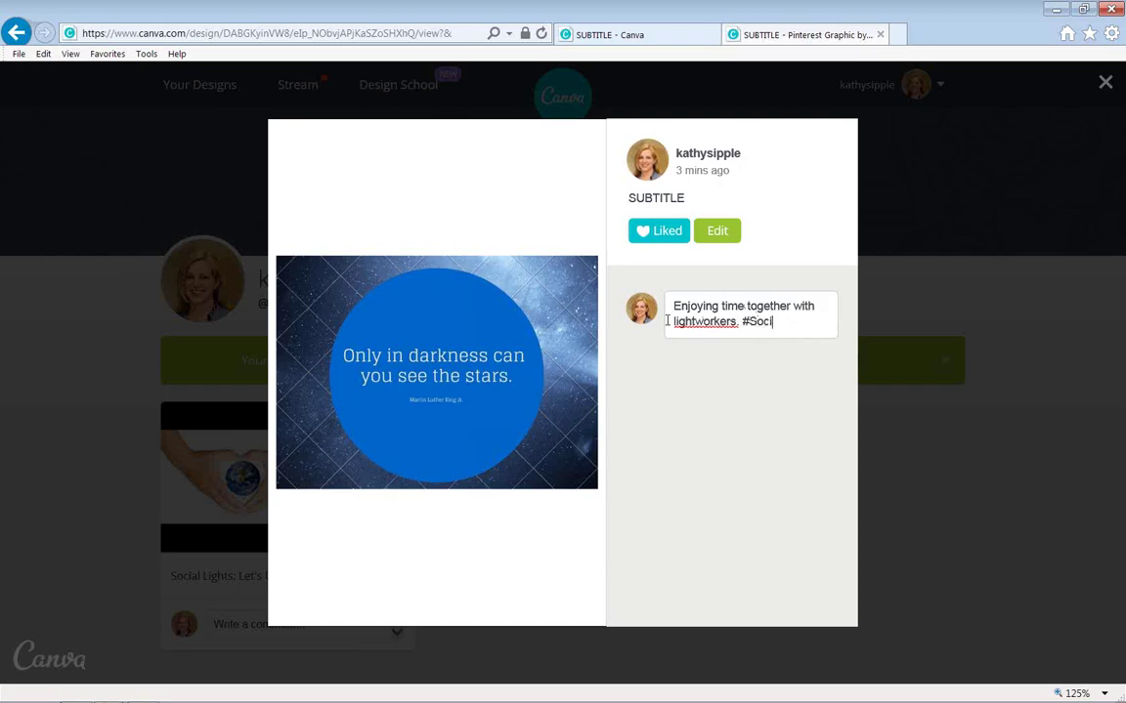
text(alLights)
text(#MLK)
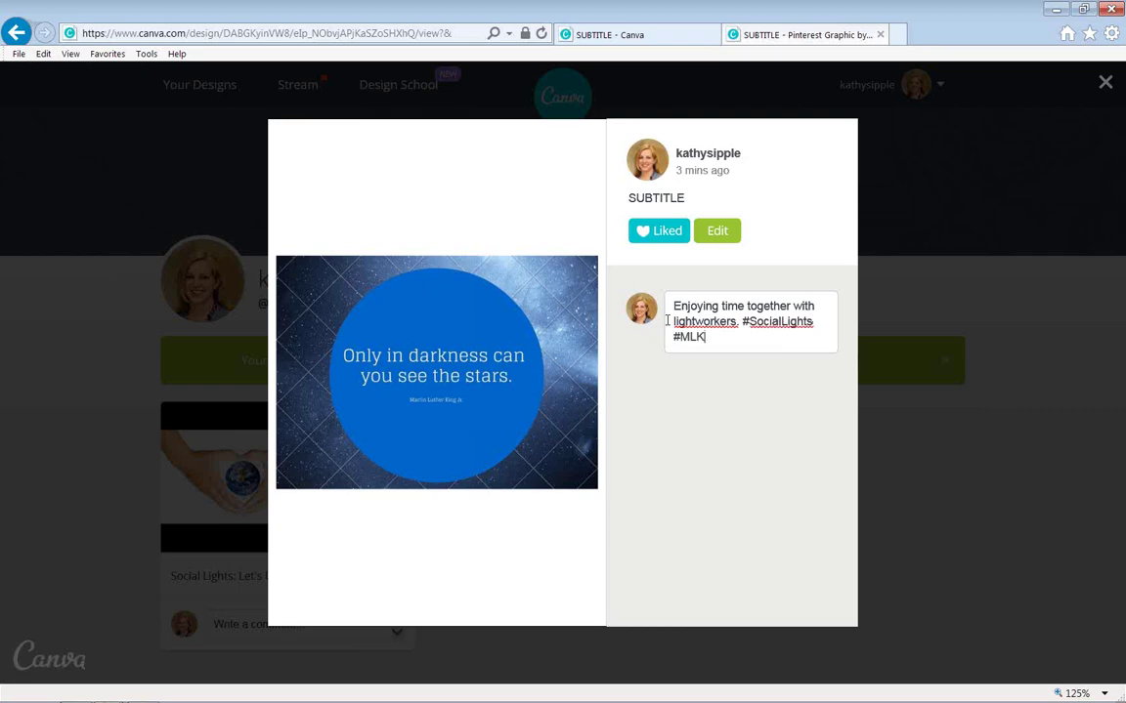
key(Return)
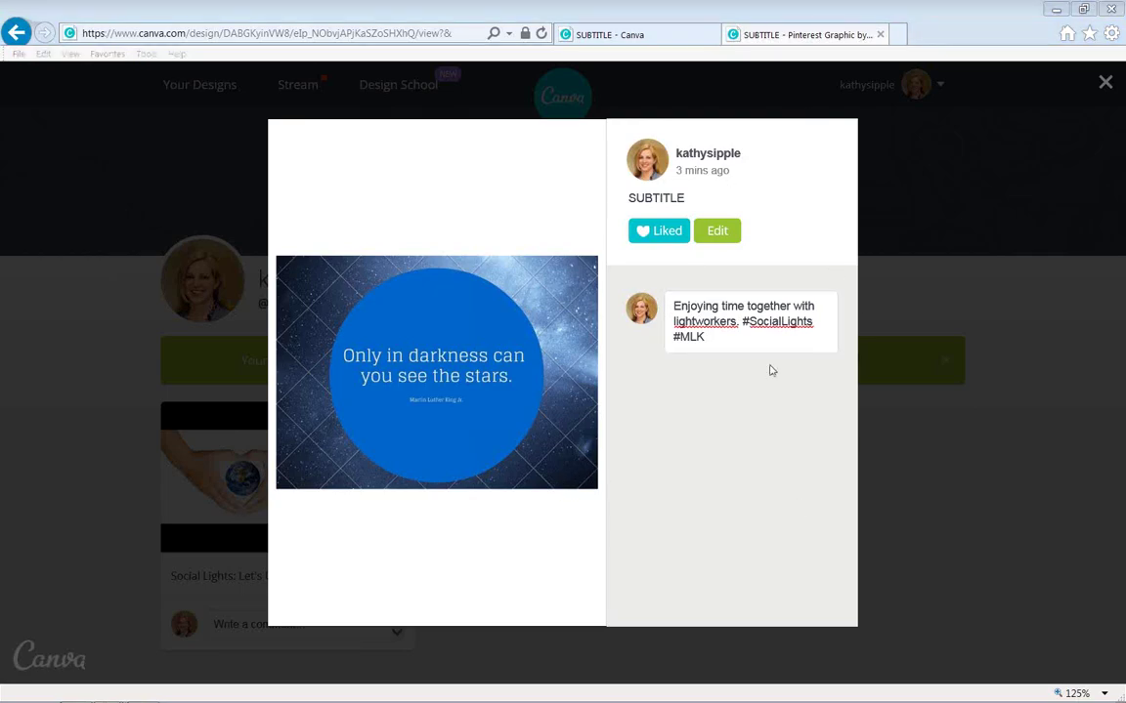
click(748, 339)
key(Return)
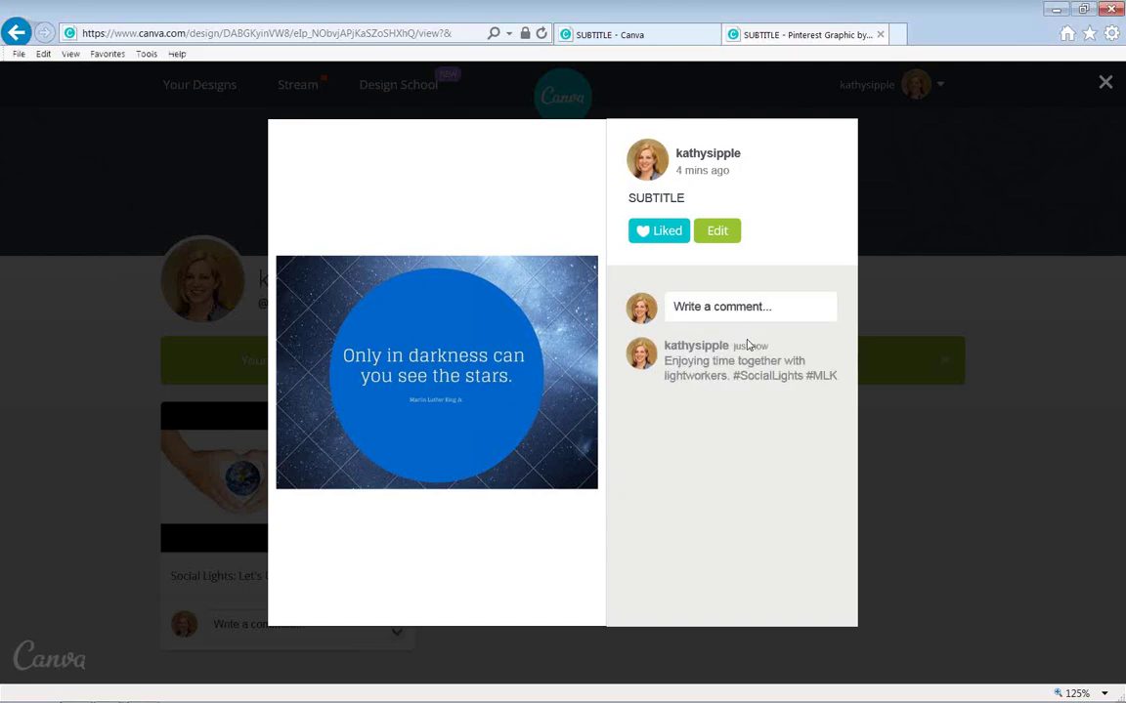
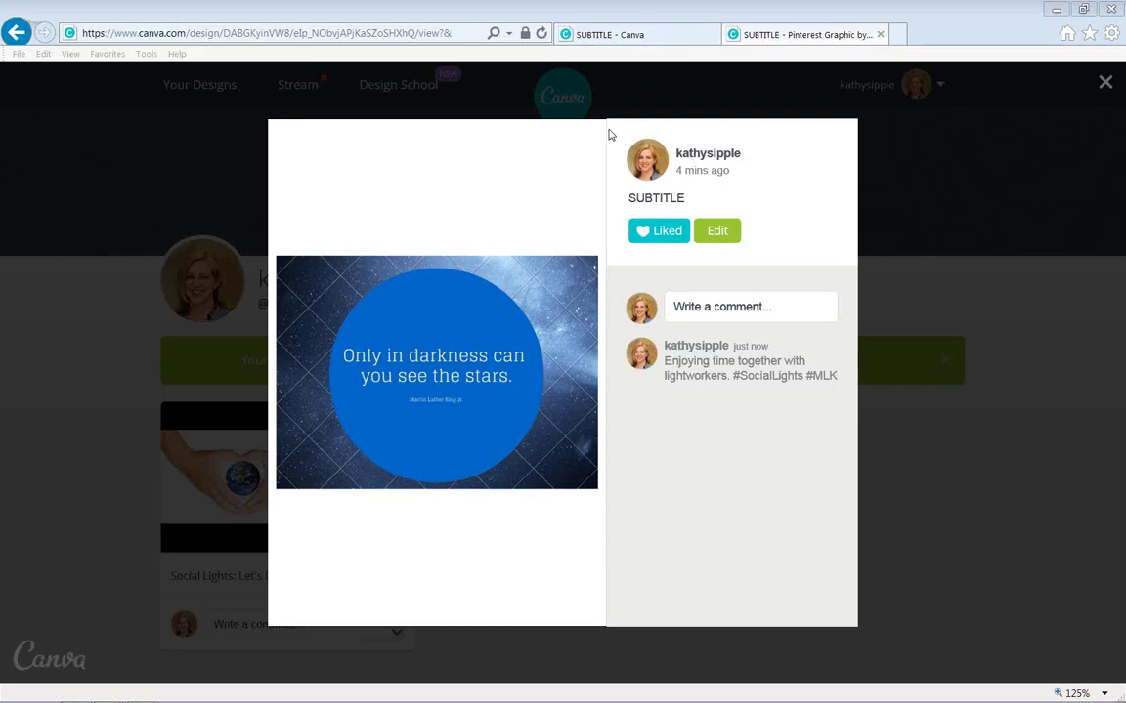
Return to the 'SUBTITLE' starry quote design in the Canva editor tab.
click(657, 37)
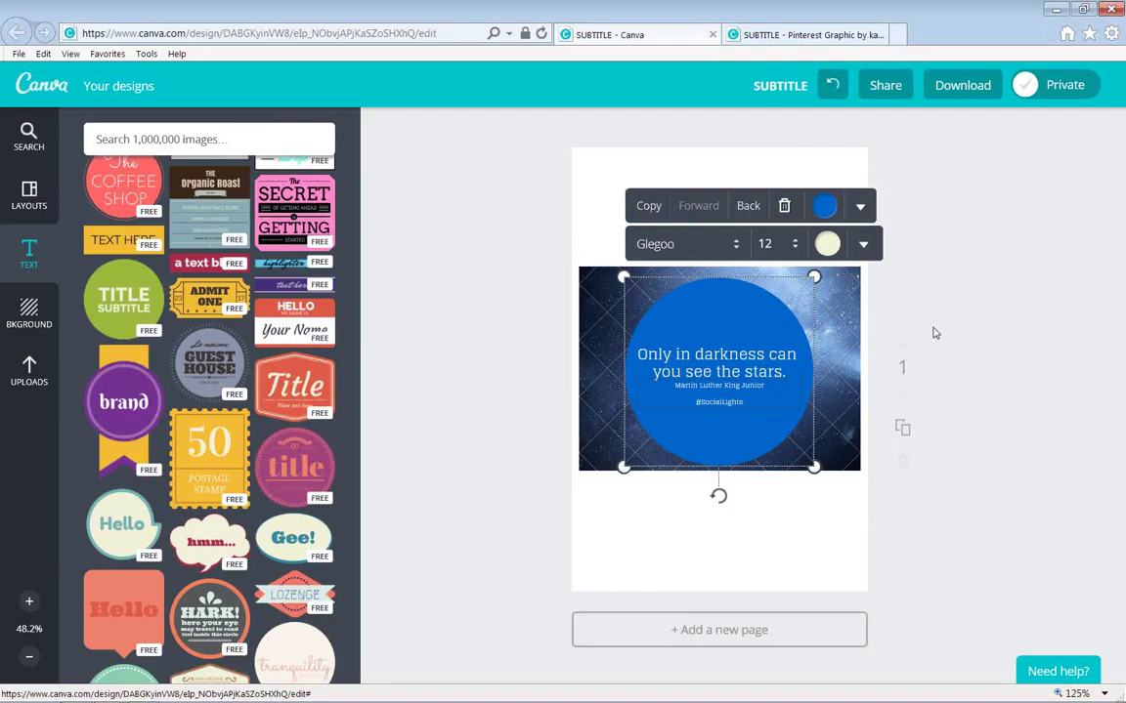
click(977, 89)
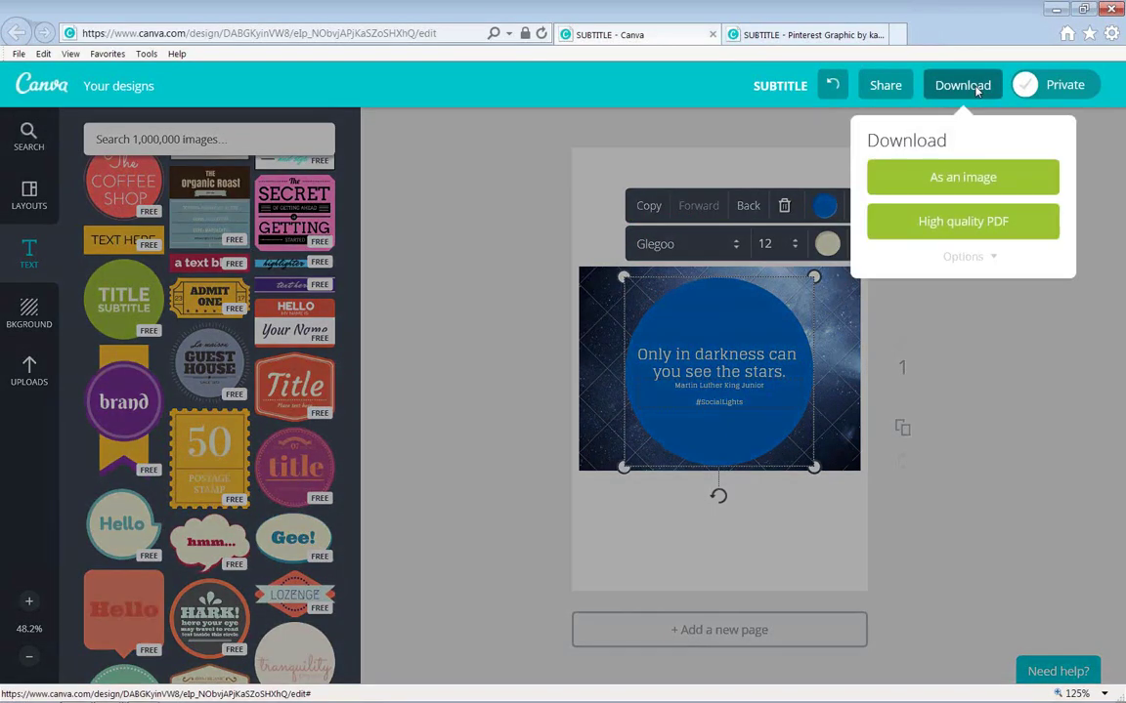
click(957, 186)
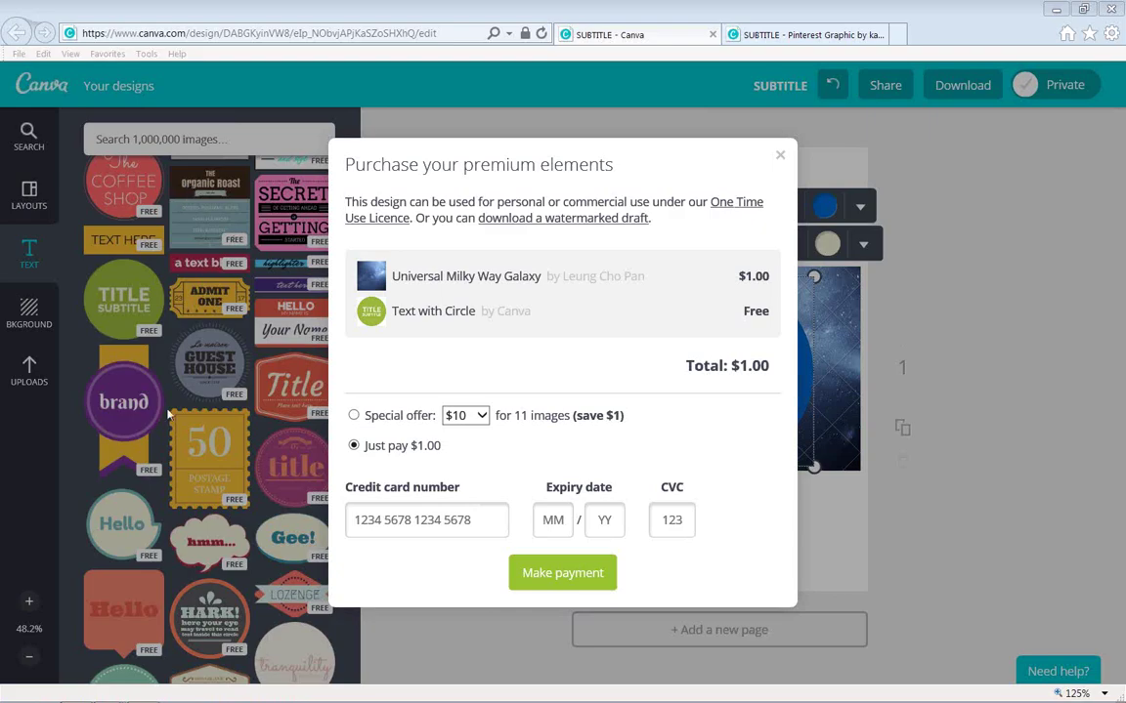
click(780, 156)
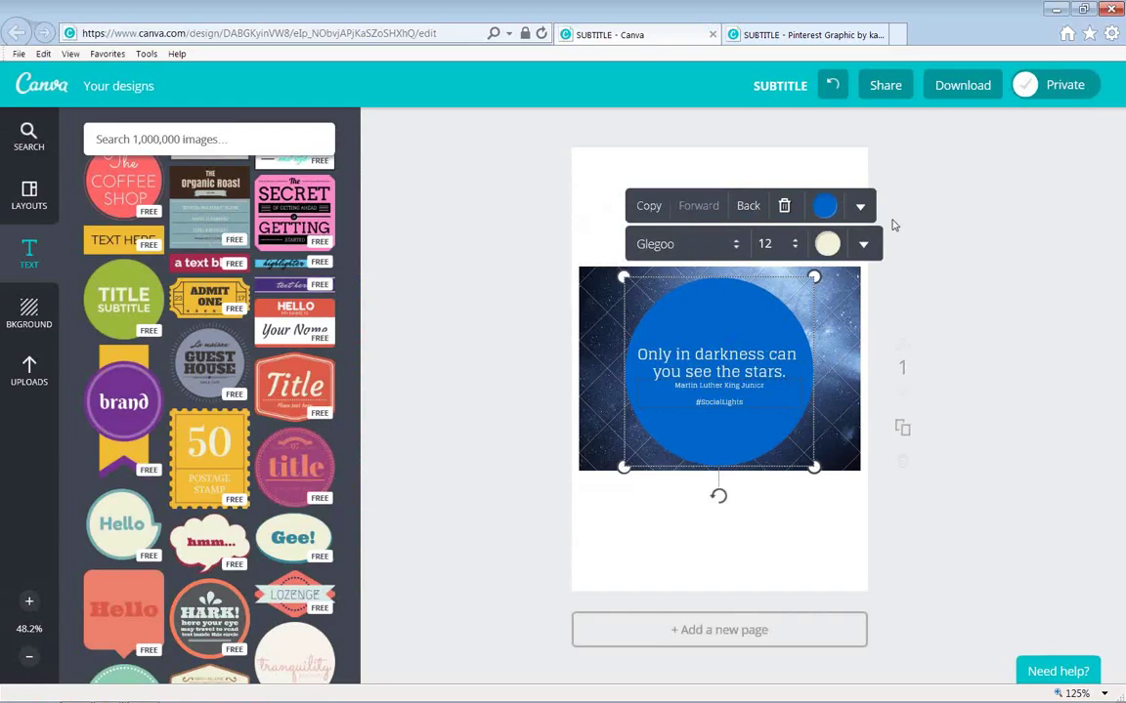
Open the account's Canva profile page from the Pinterest Graphic tab.
click(793, 39)
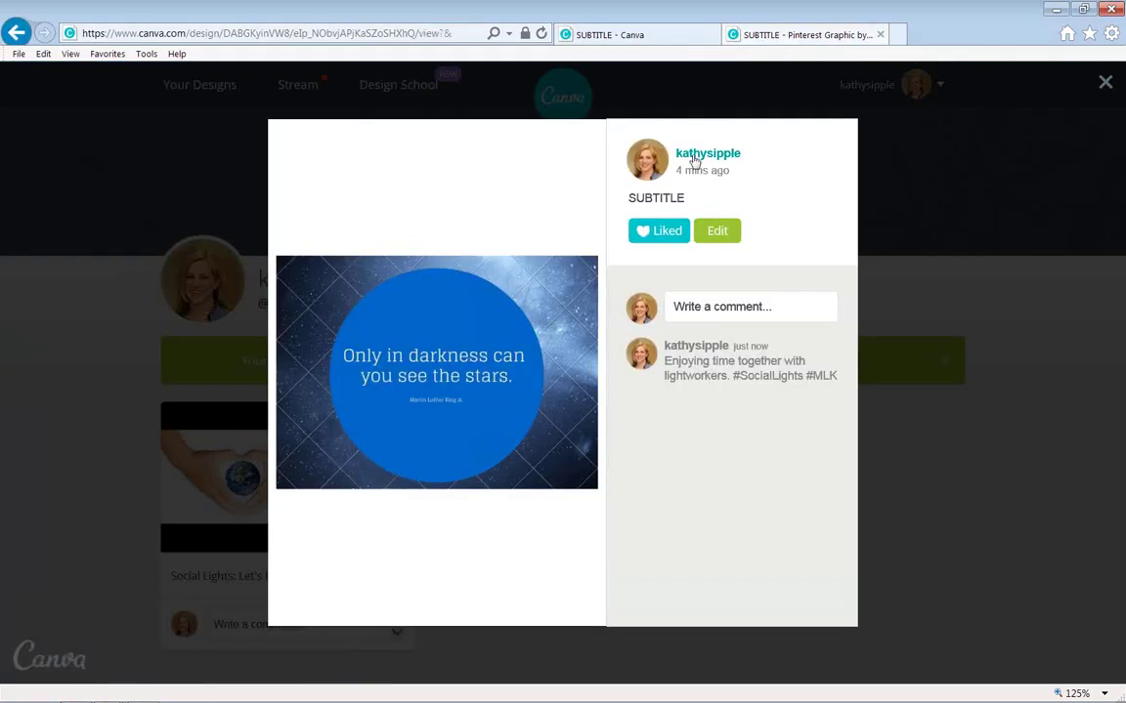
click(726, 156)
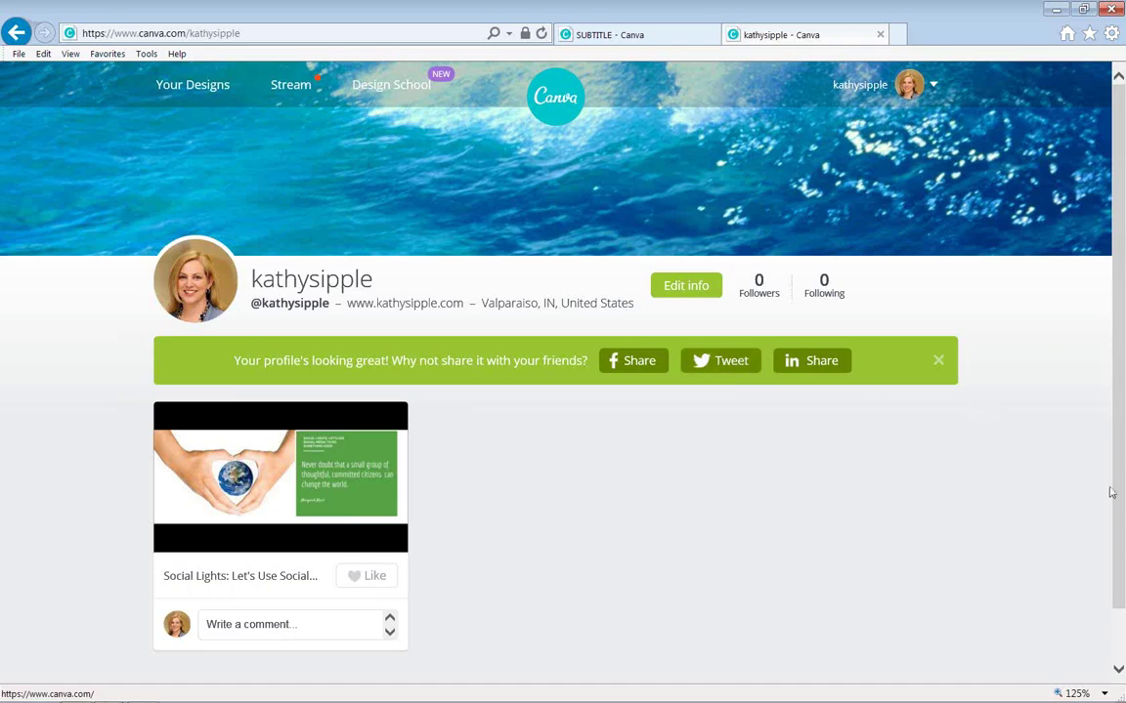
scroll(711, 563, down, 1)
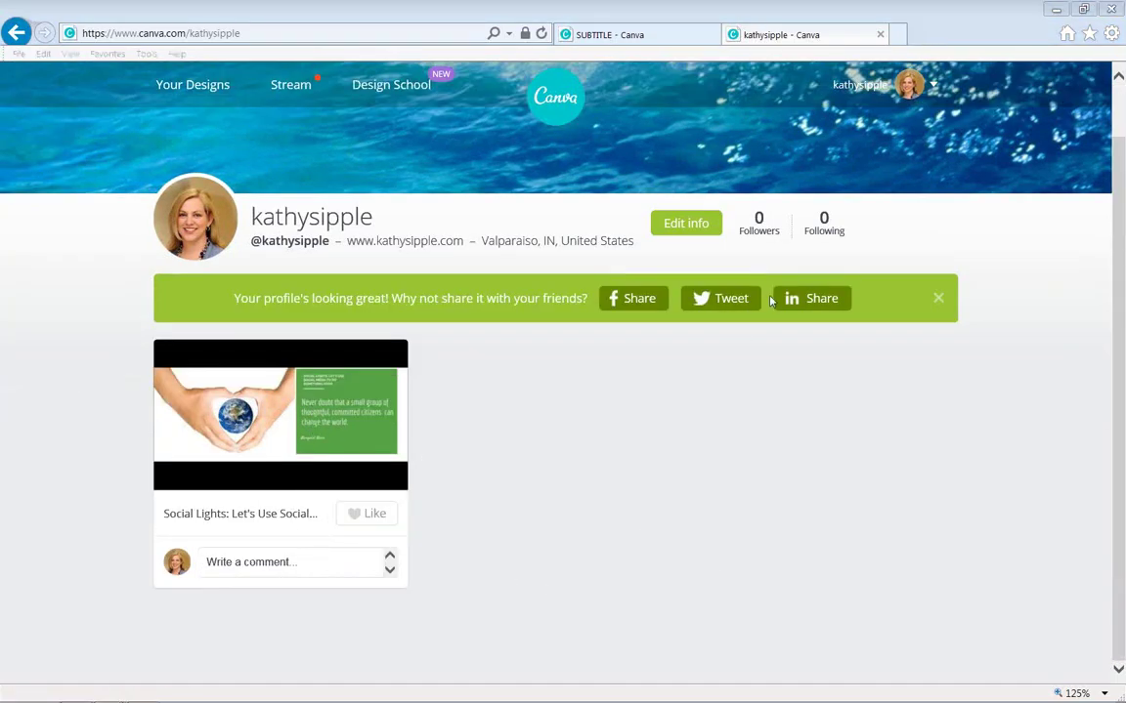
Start a tweet sharing the profile, close it unsent, and open a new browser tab.
click(721, 298)
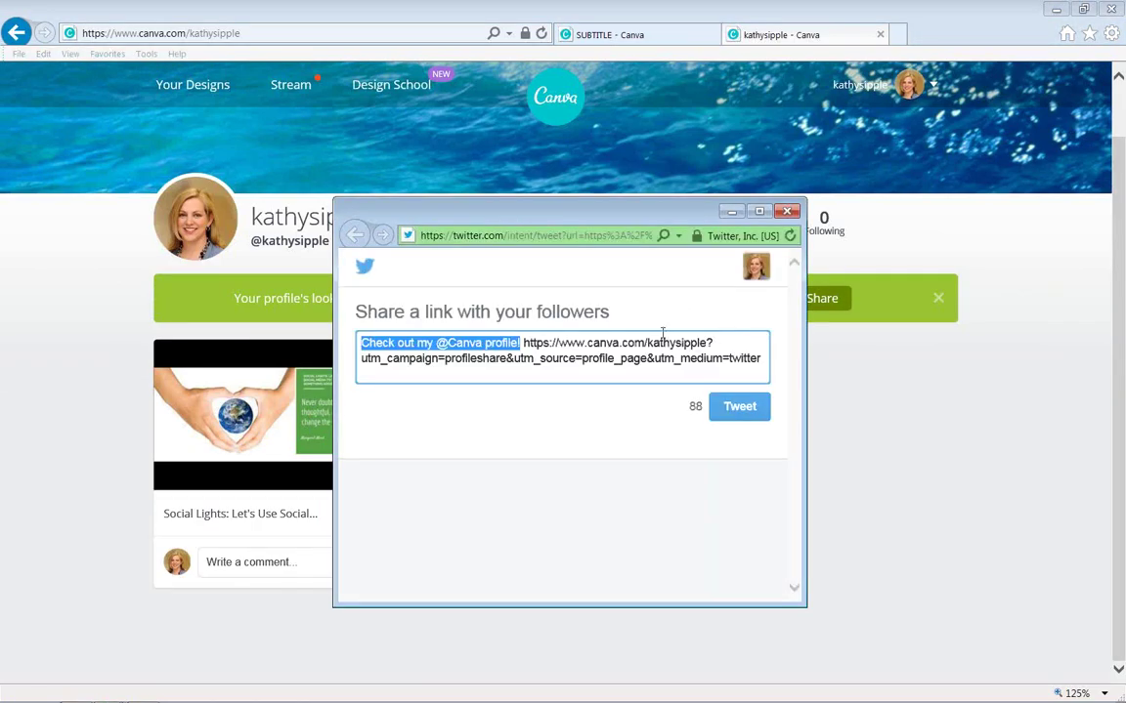
click(786, 211)
click(644, 37)
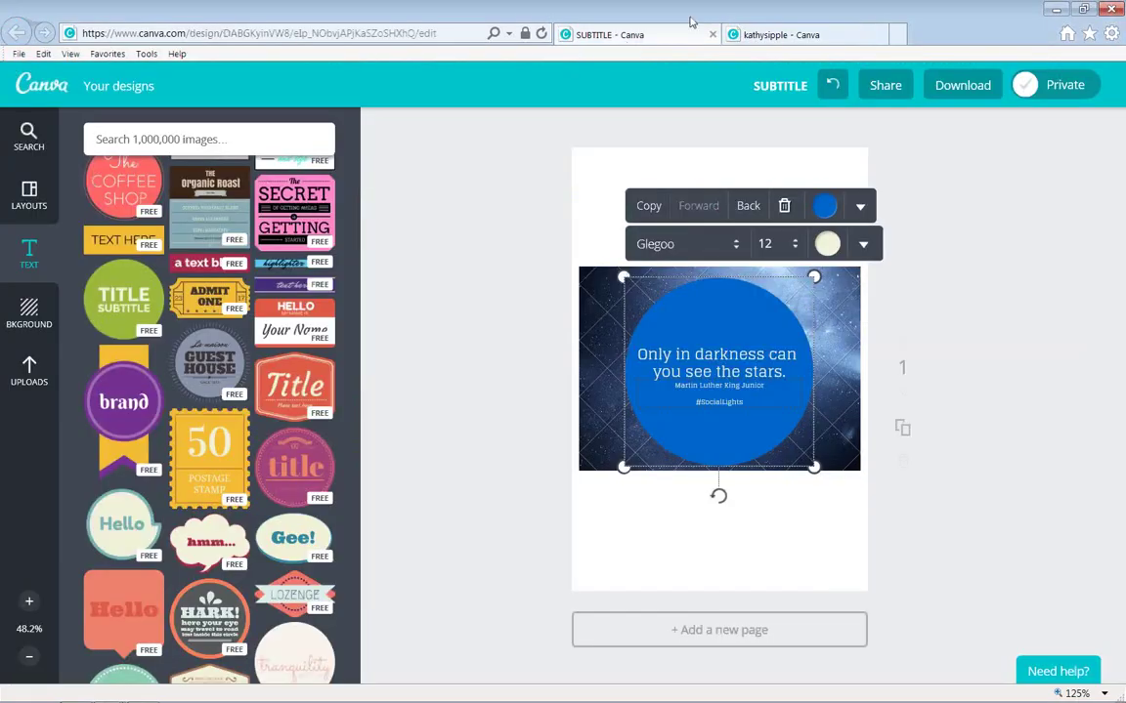
click(897, 34)
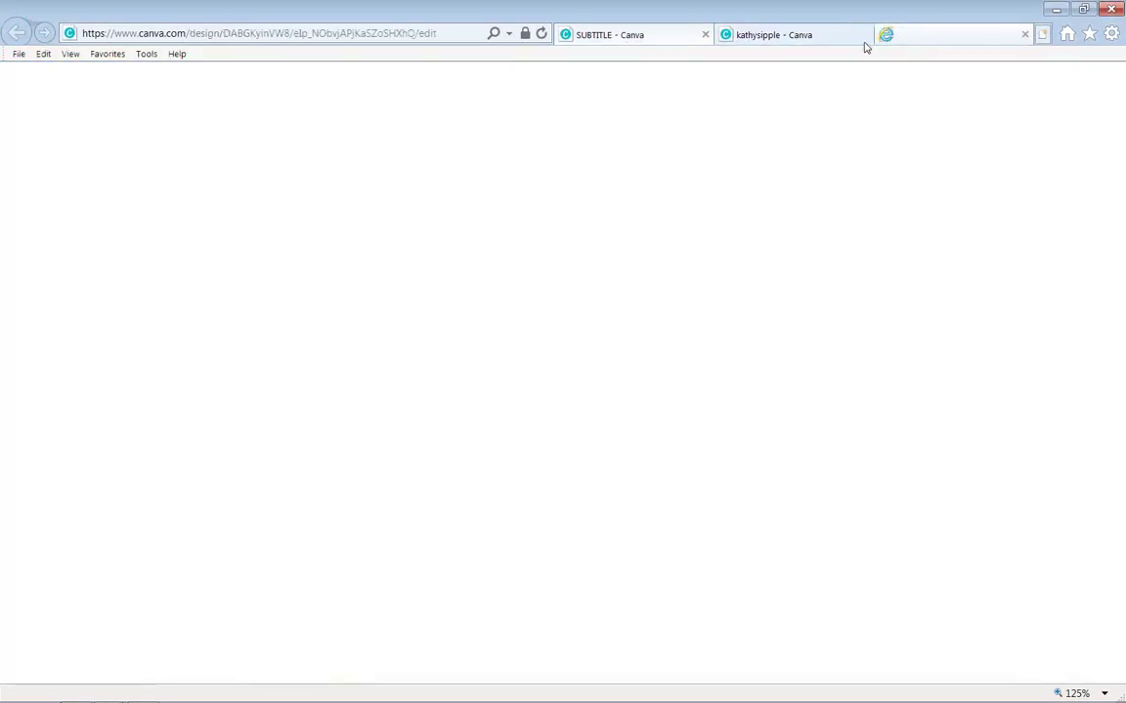
Load twitter.com in the new tab using the 'tw' address completion.
click(317, 33)
text(tw)
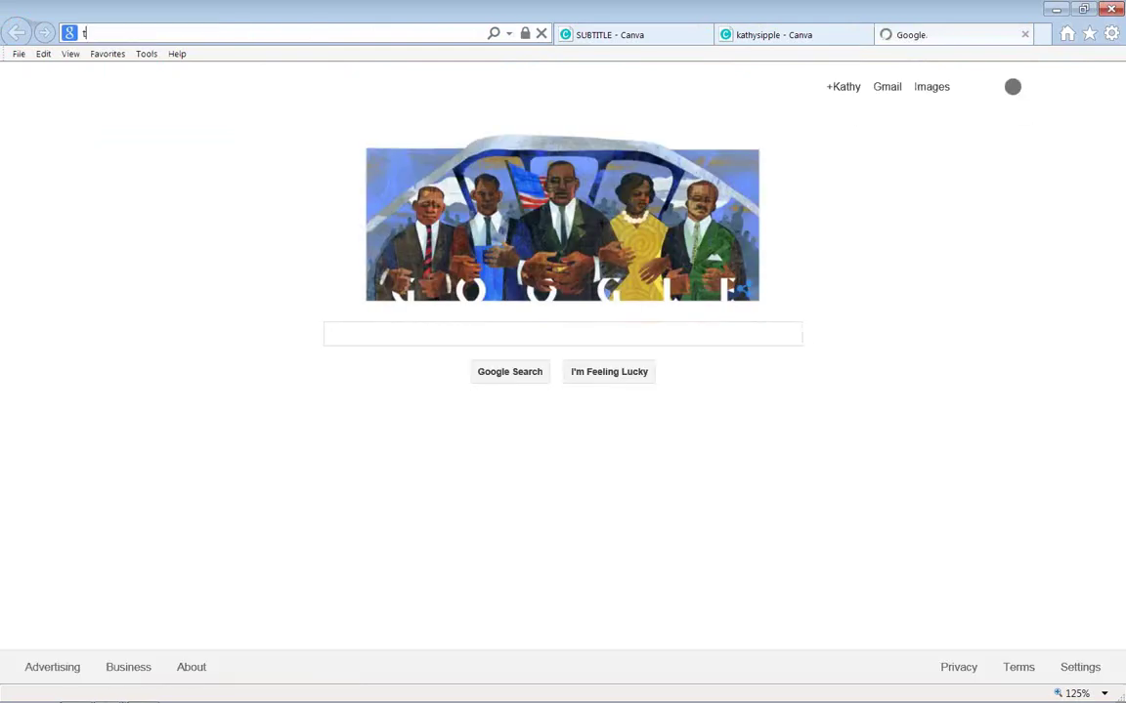
key(Return)
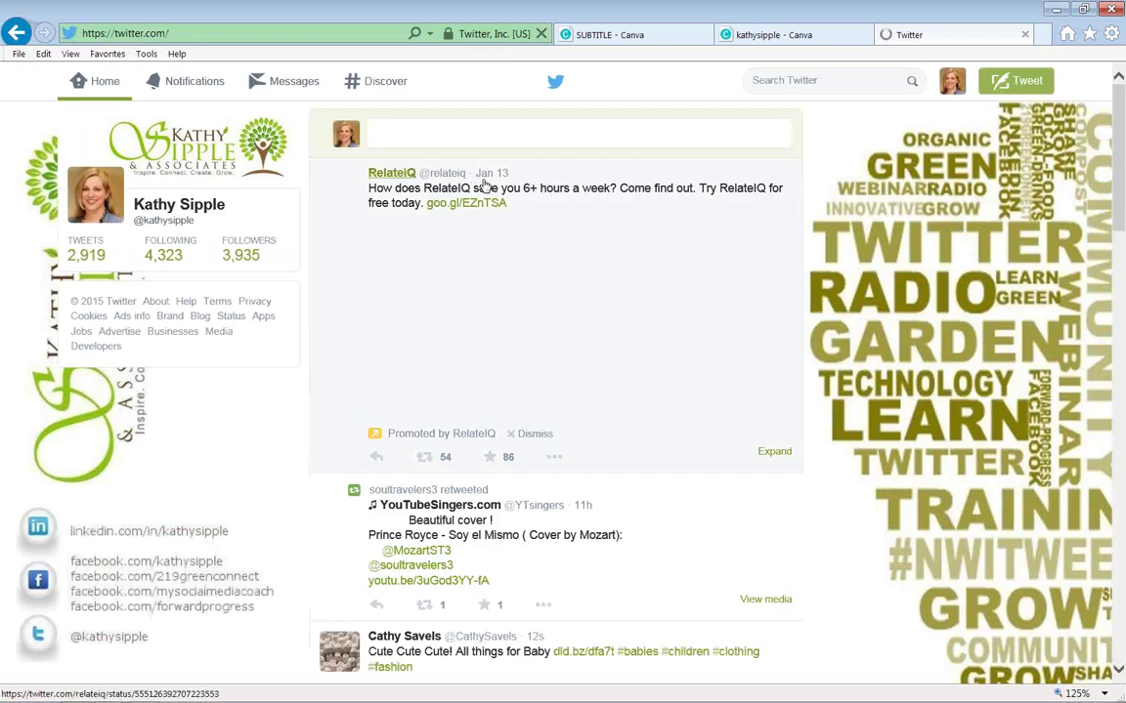
Search Twitter for the hashtag #sociallights.
click(801, 79)
text(#)
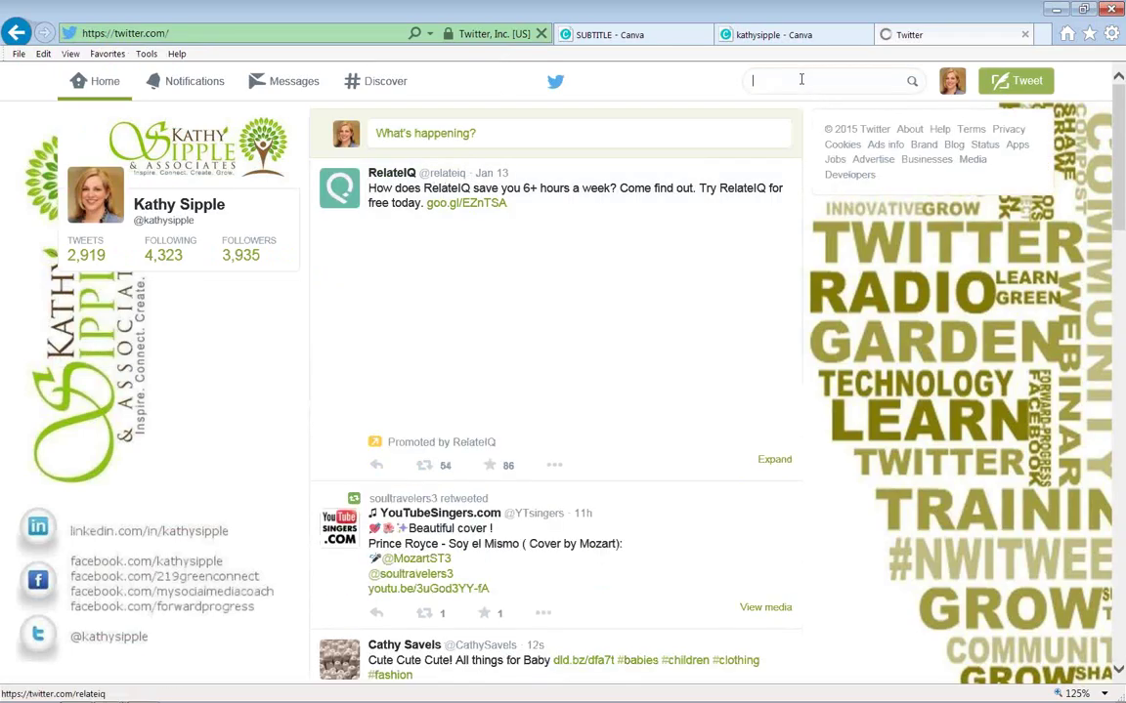
text(soc)
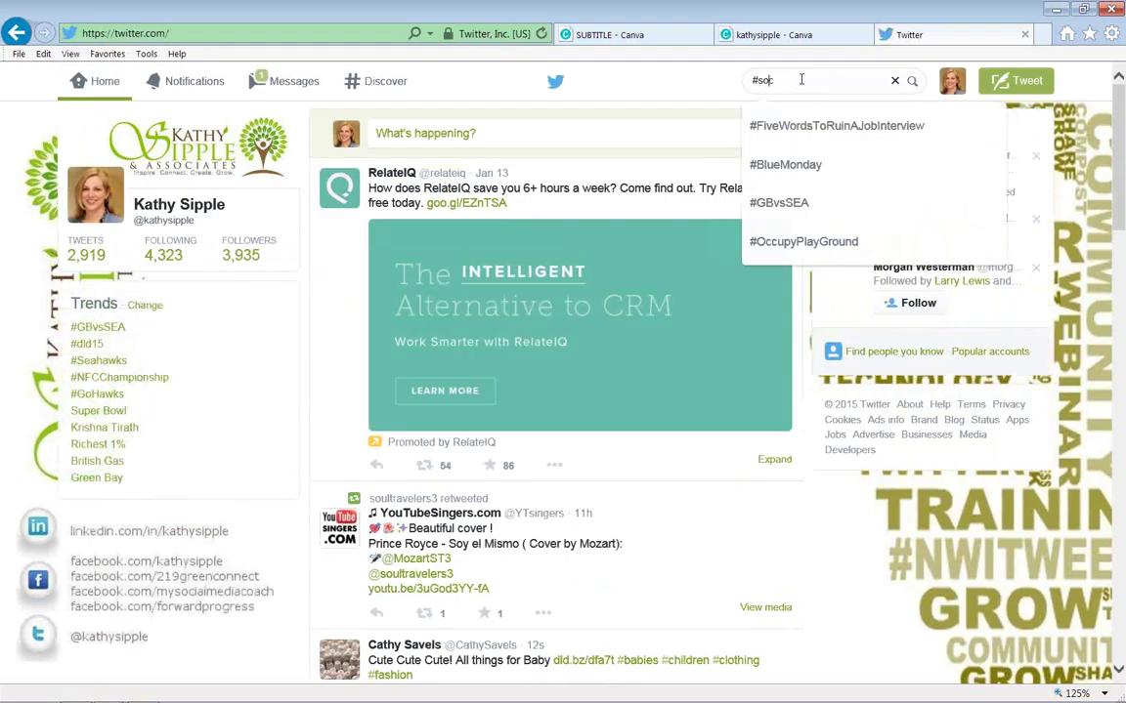
text(iallights)
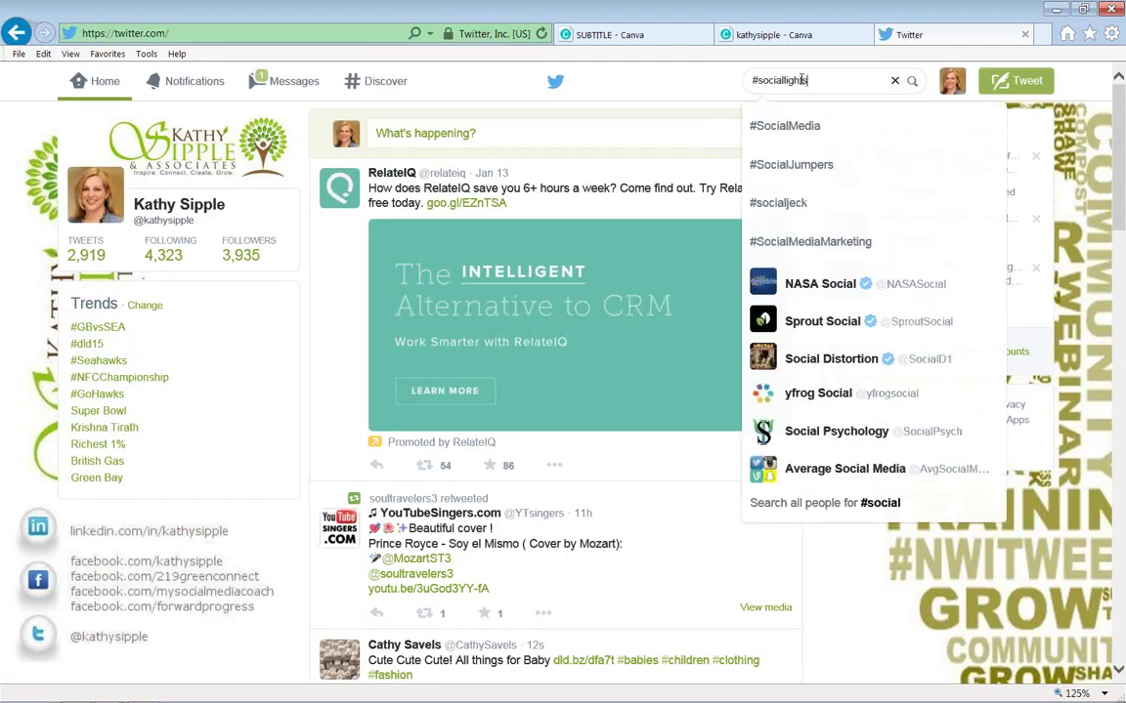
key(Return)
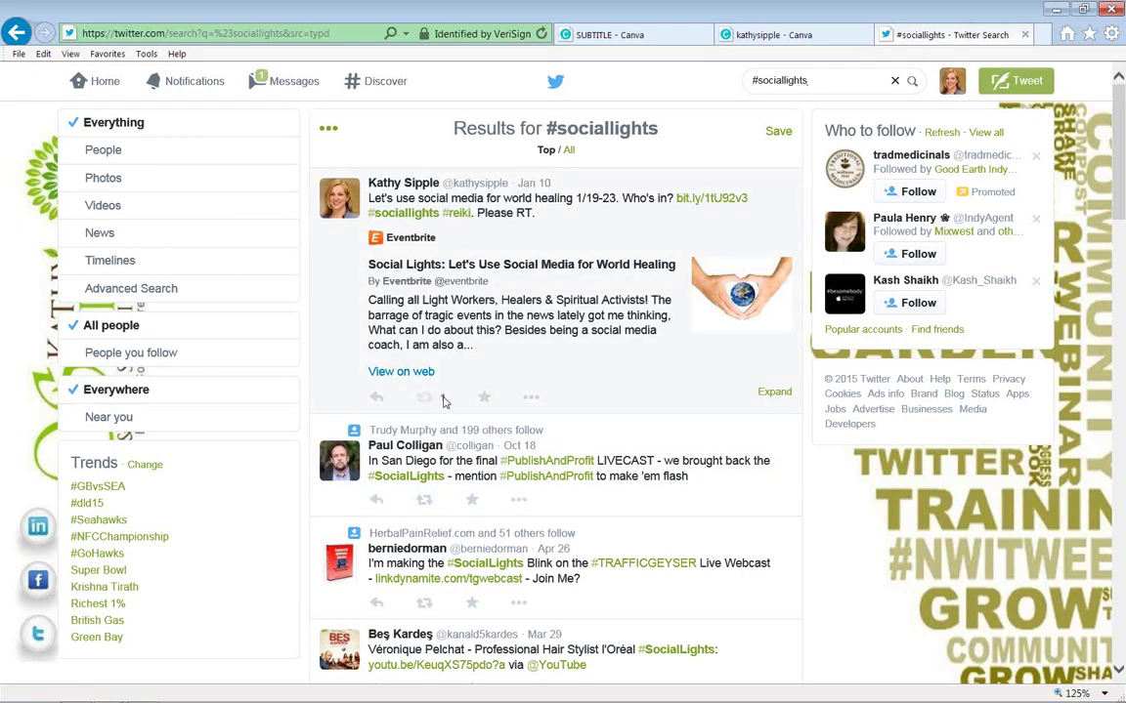
Open the linked event page on the web, close its popup window, and go back to Home.
click(431, 376)
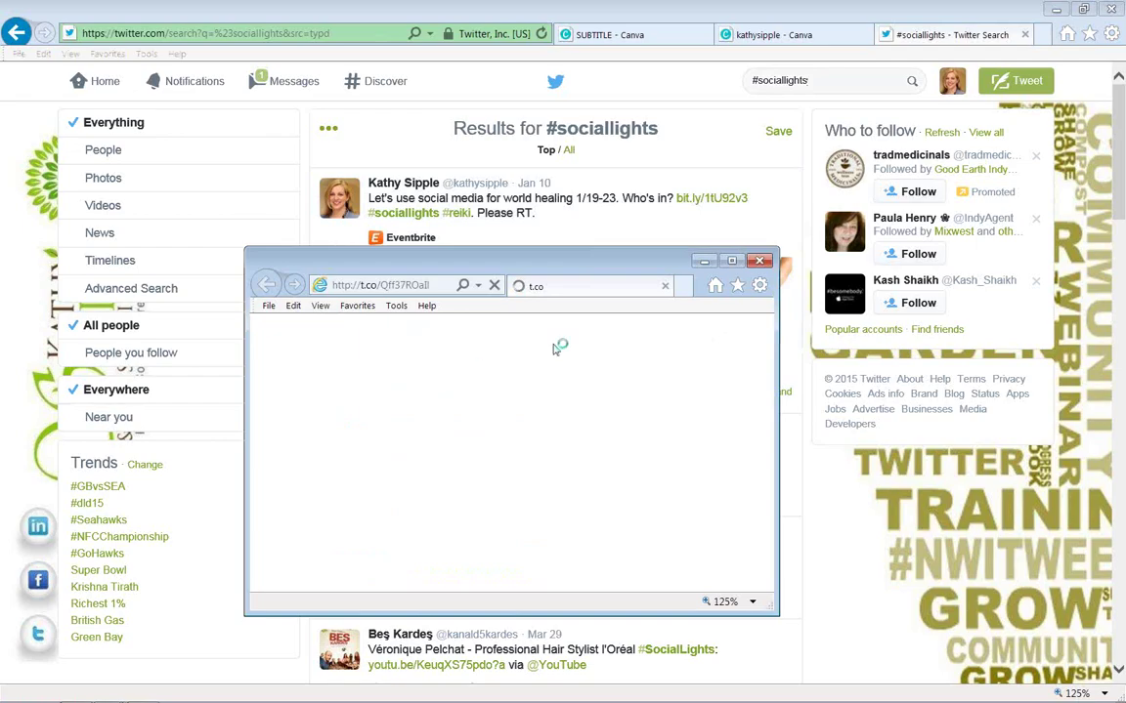
click(761, 262)
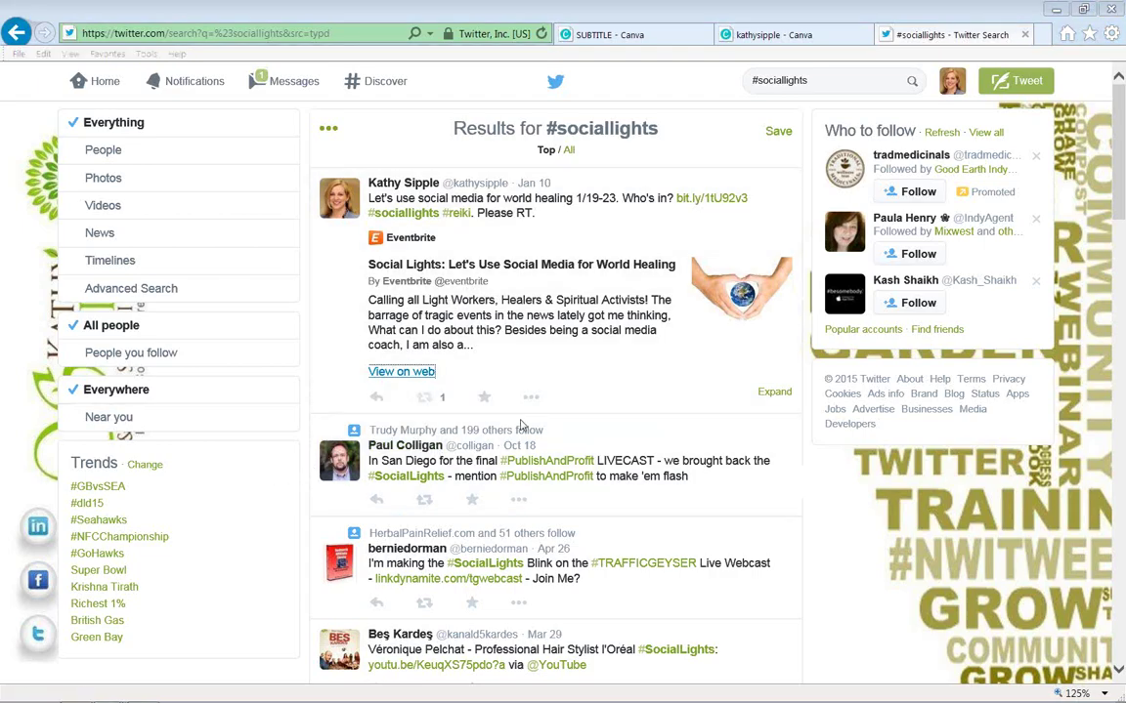
click(102, 85)
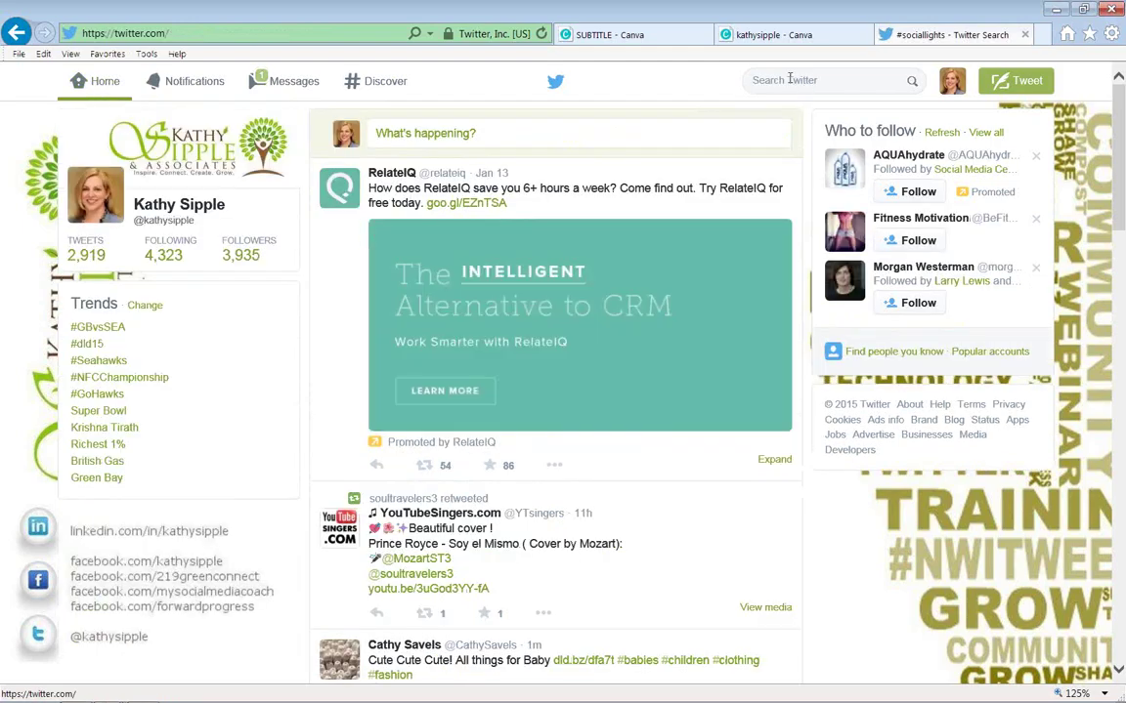
Search Twitter for the hashtag #mlk.
click(786, 79)
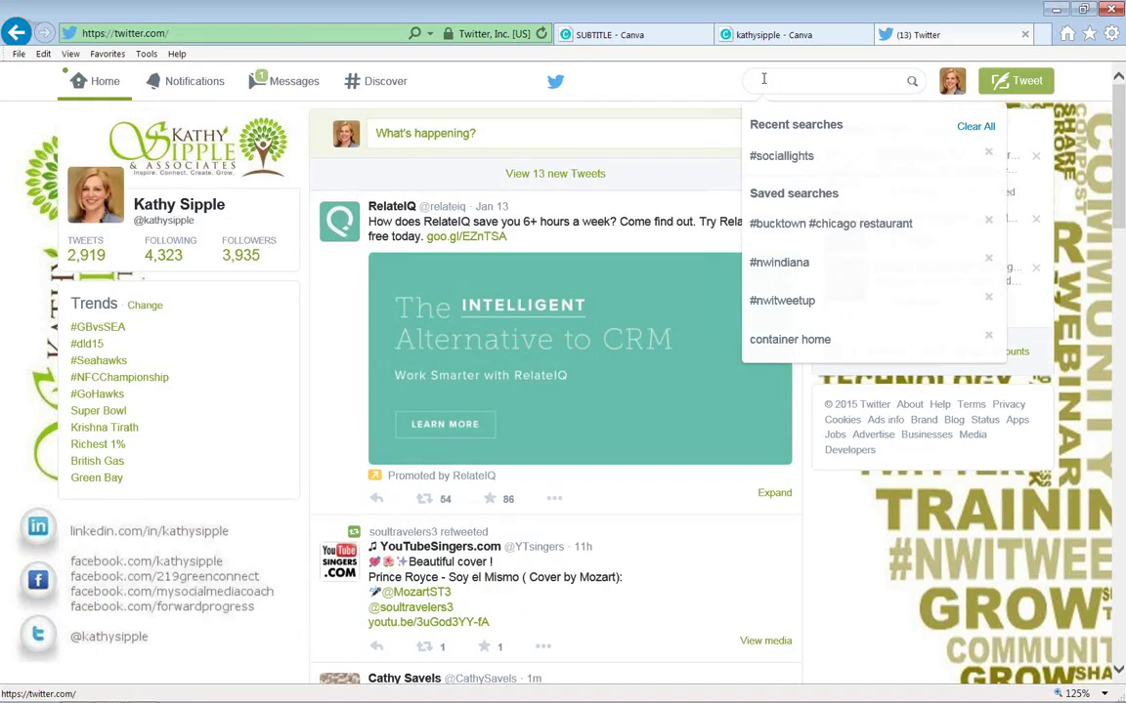
text(#mlk)
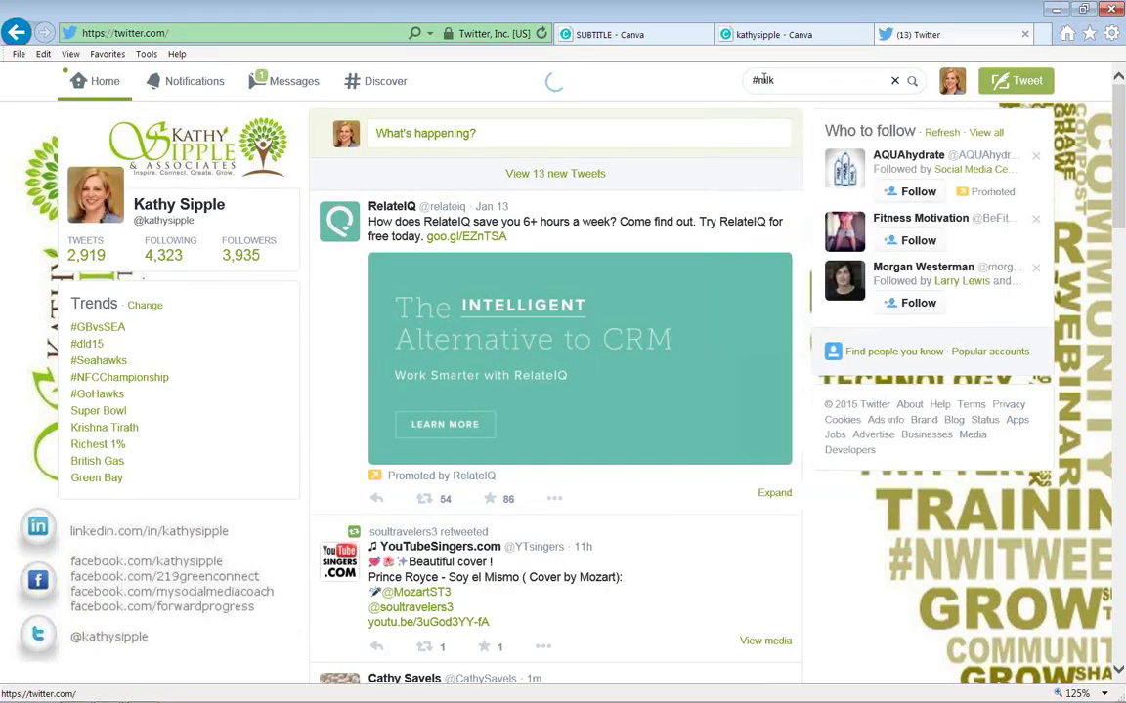
key(Return)
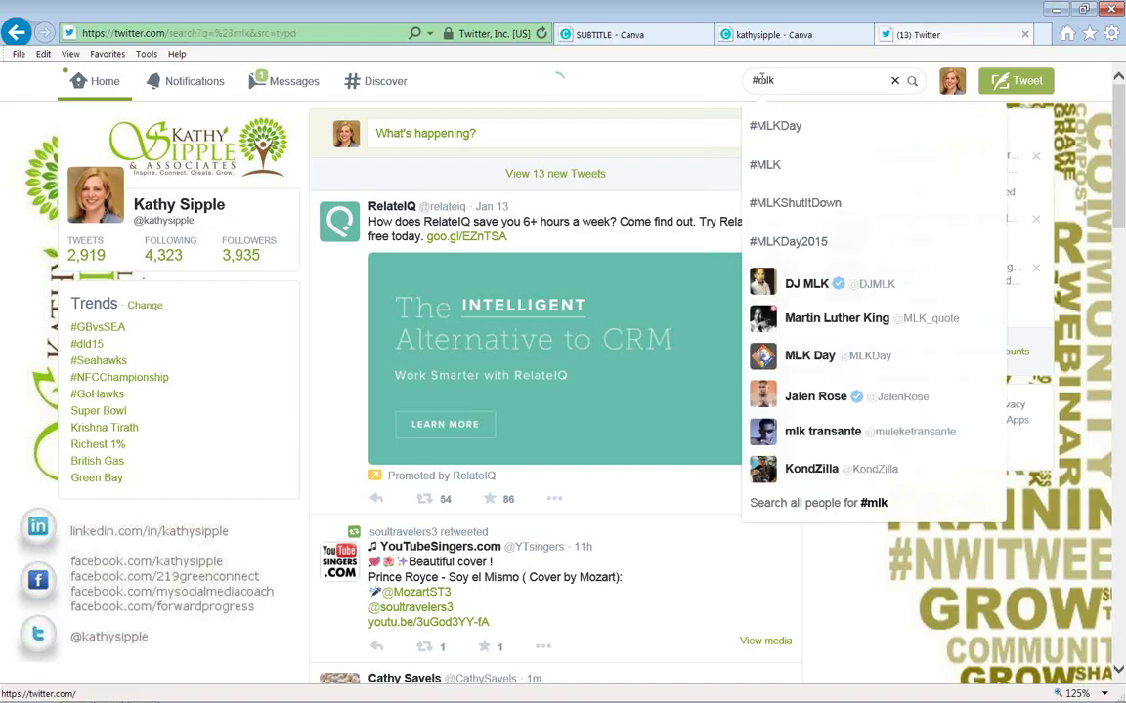